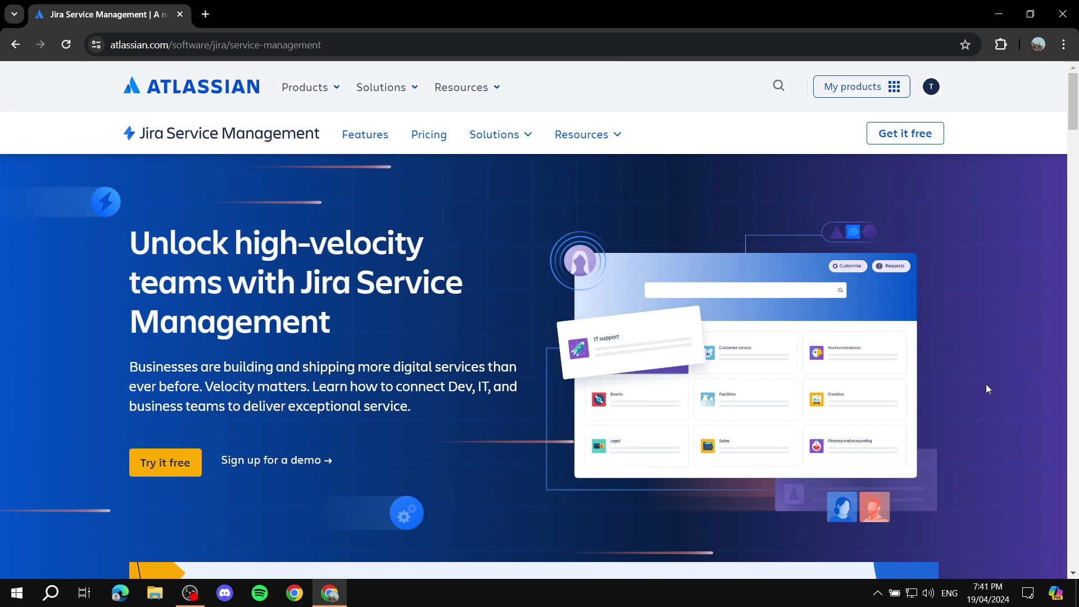
Open the Jira Software app from the account's Atlassian products and close the Atlassian website tab.
left_click(317, 94)
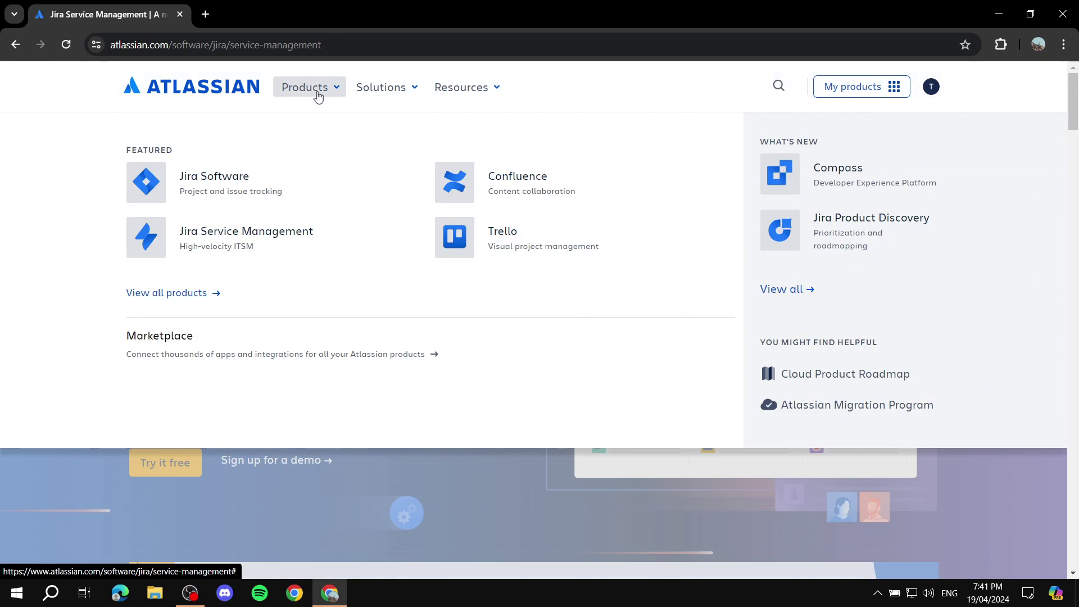
left_click(226, 178)
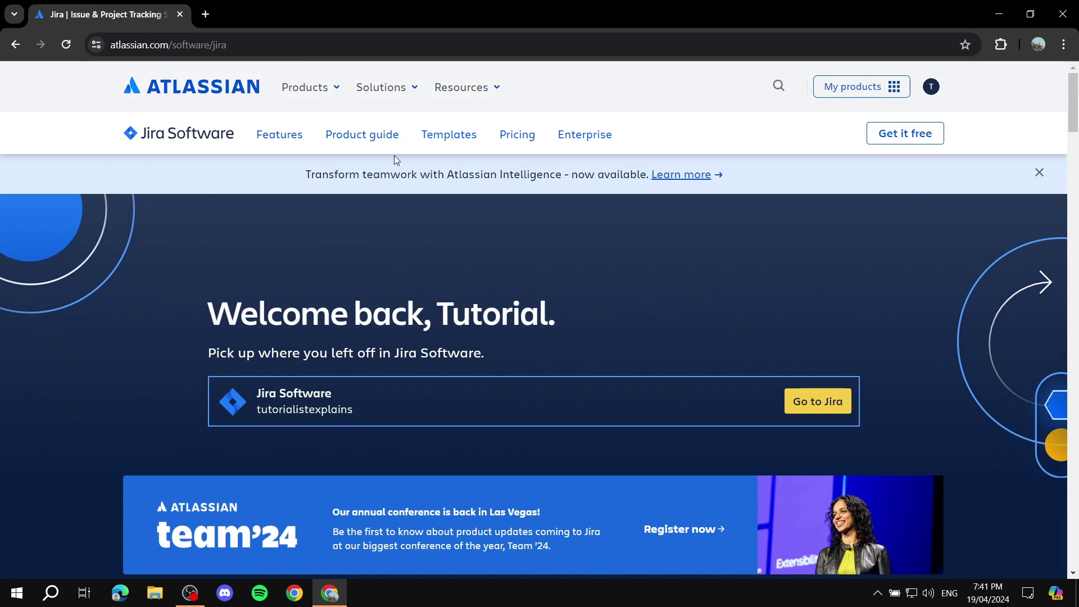
left_click(864, 89)
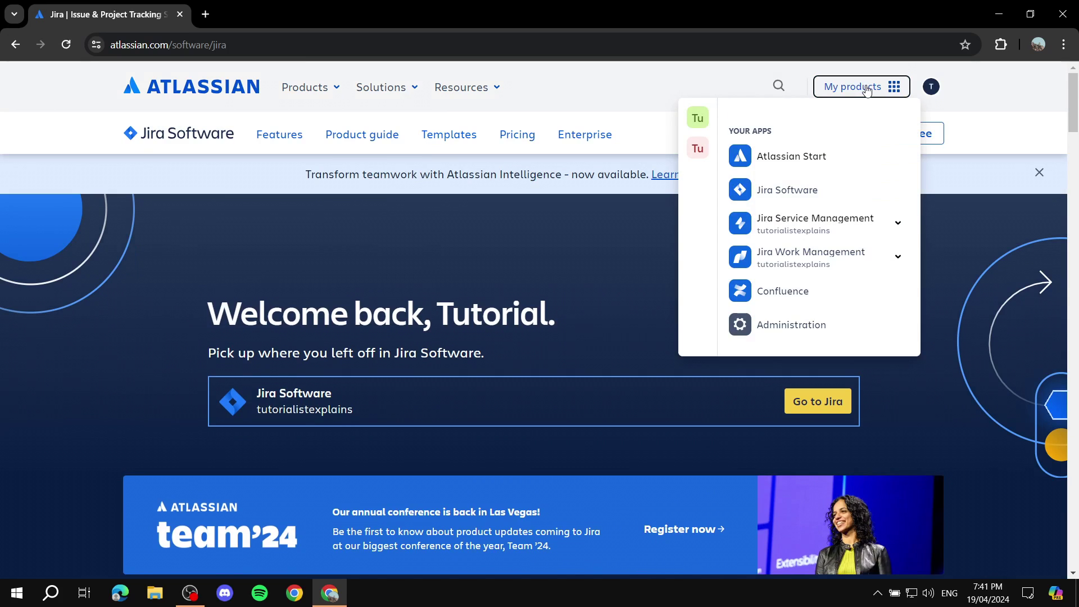
left_click(805, 193)
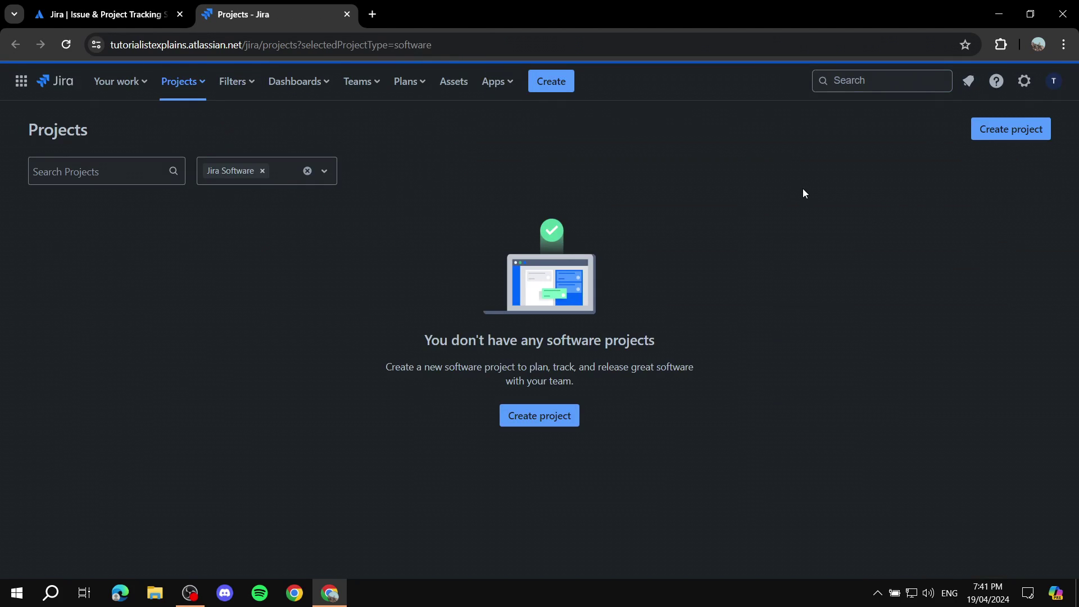
left_click(180, 14)
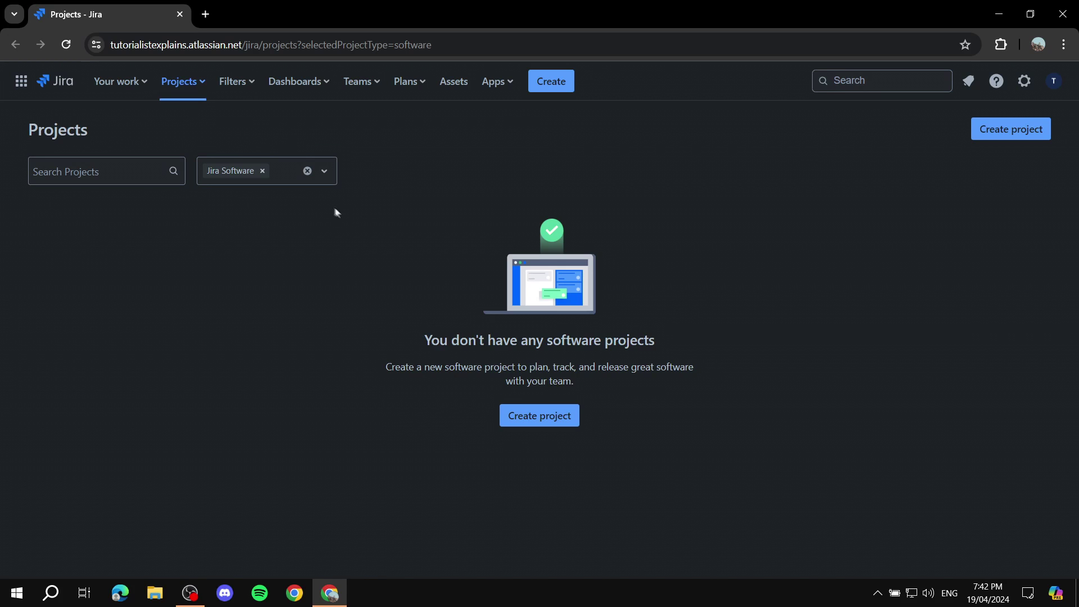
View the board of the IT Project service project and the board of the Example business project.
left_click(196, 87)
left_click(197, 87)
left_click(120, 90)
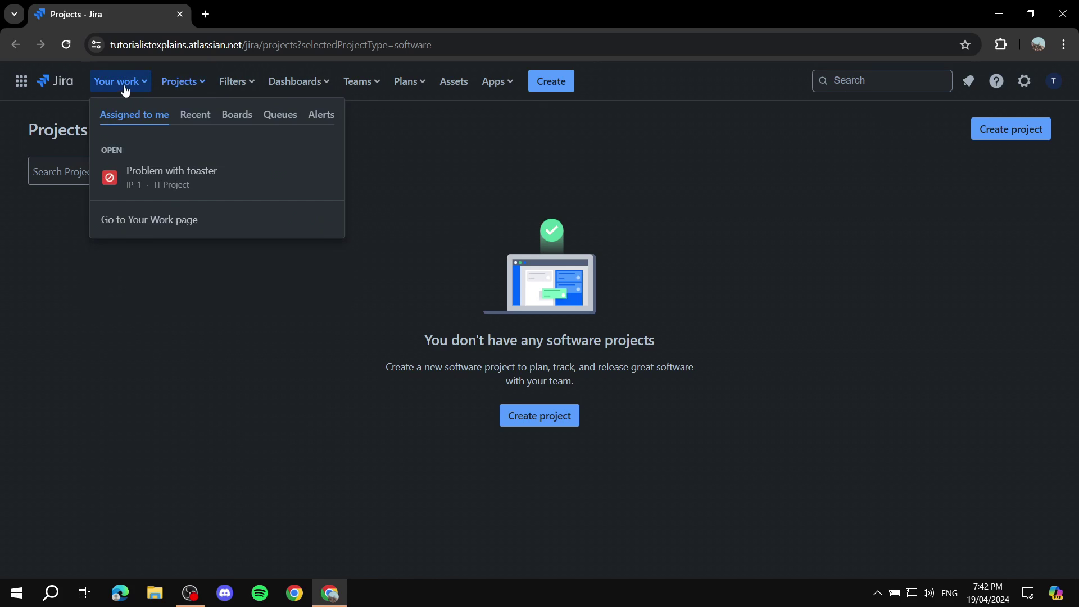
left_click(194, 82)
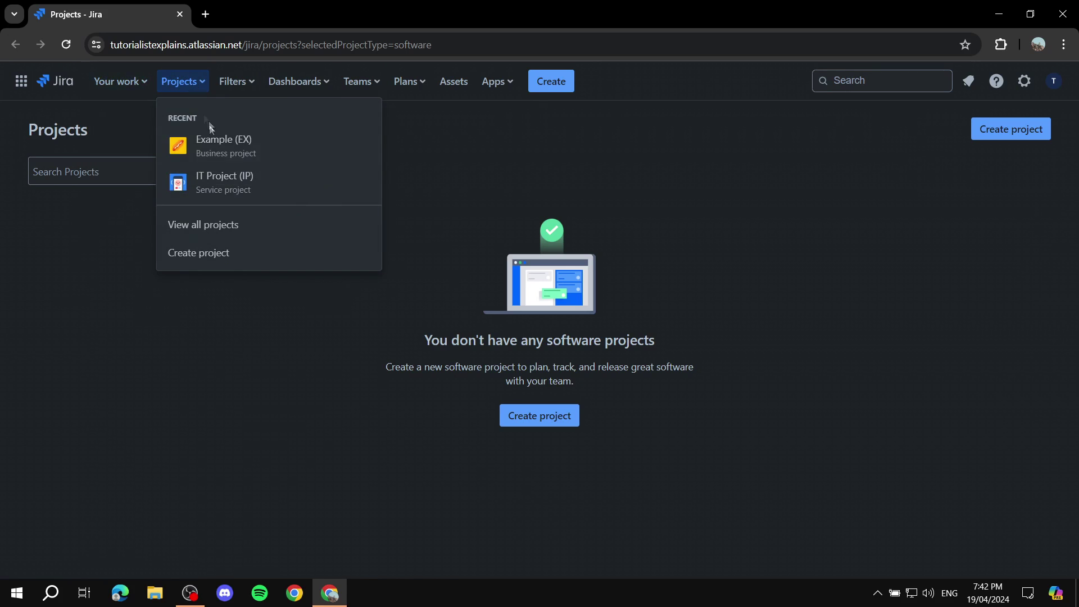
left_click(266, 191)
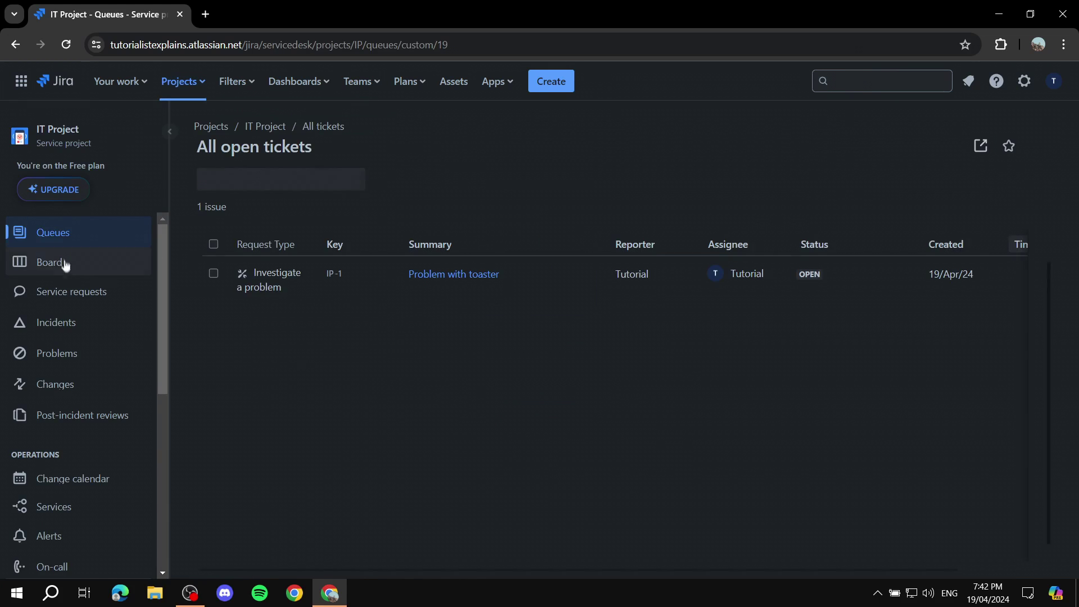
left_click(66, 267)
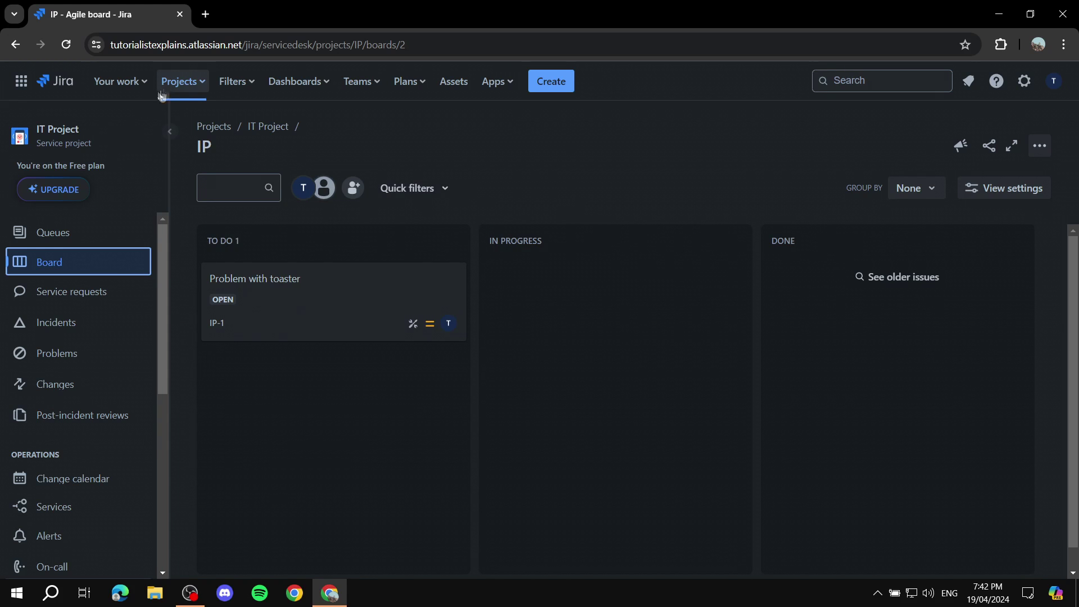
left_click(183, 82)
left_click(229, 186)
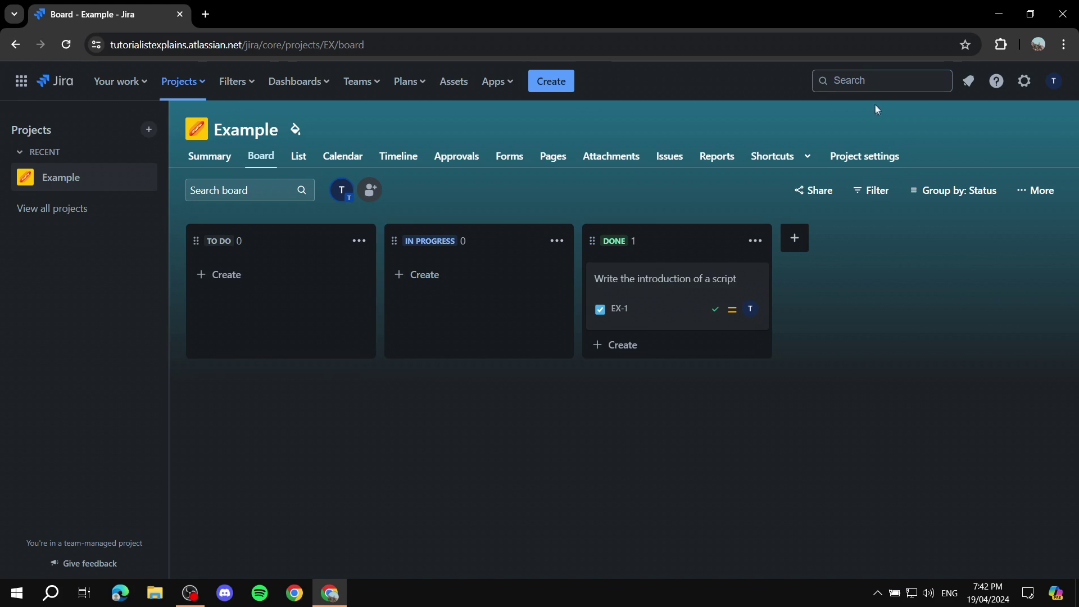
Open the Workflows page in Jira's issue settings.
left_click(877, 81)
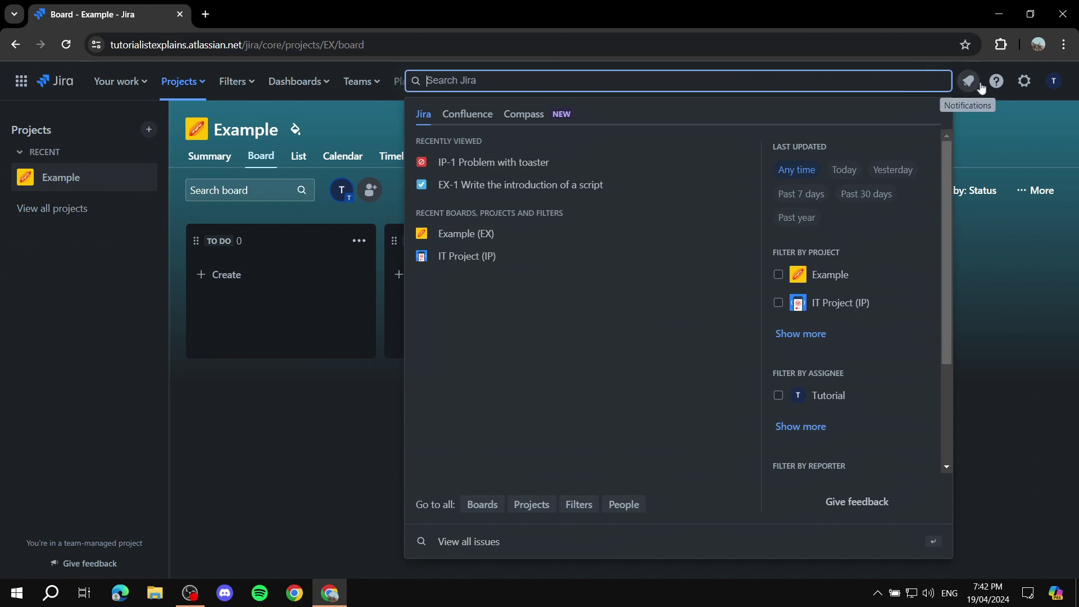
left_click(1024, 81)
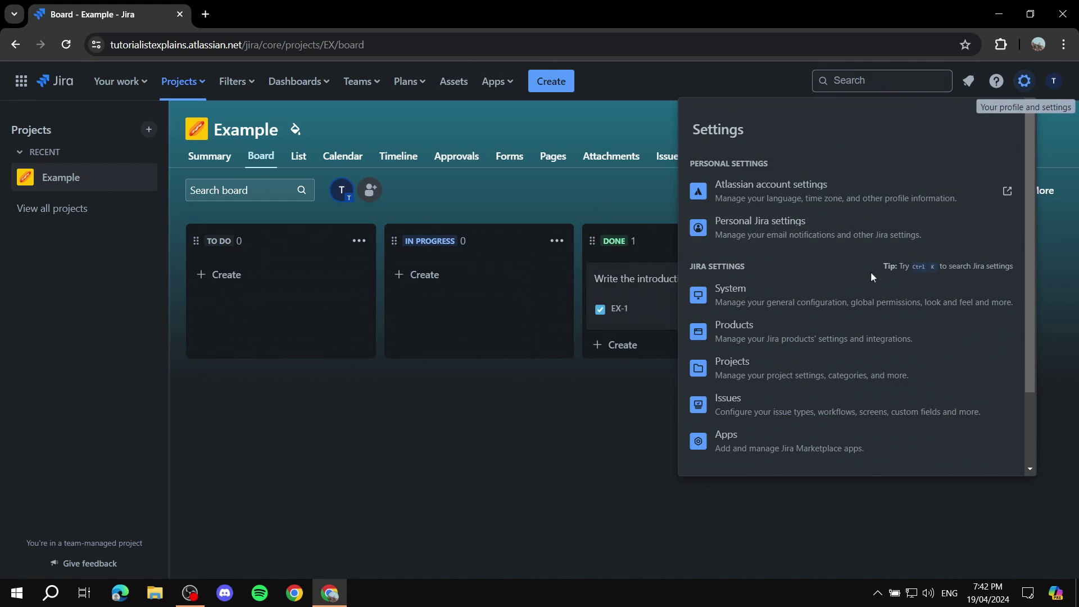
scroll(786, 337, "down", 1)
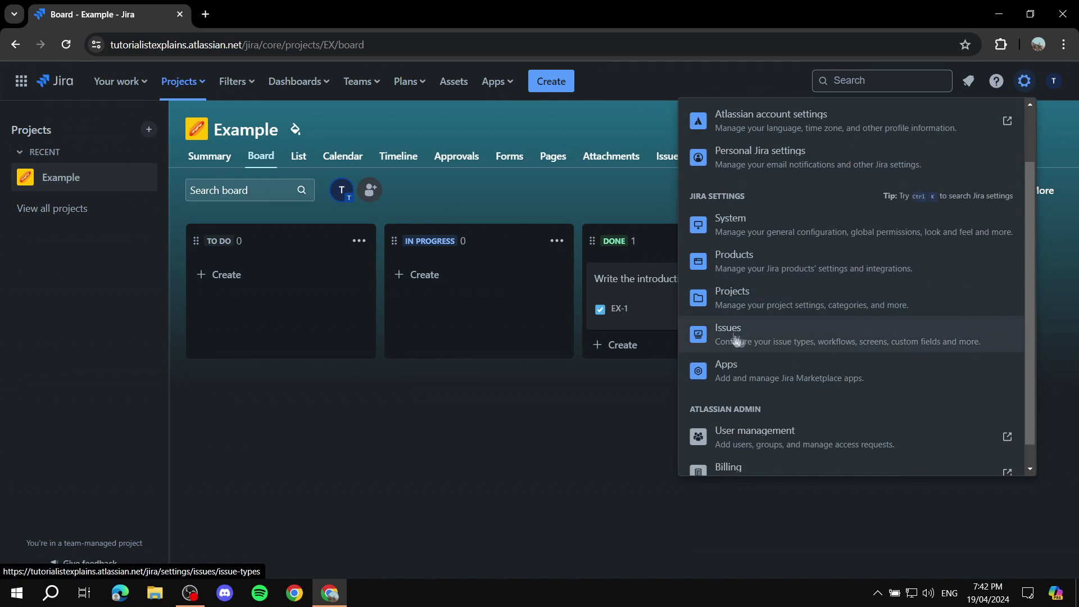
left_click(762, 340)
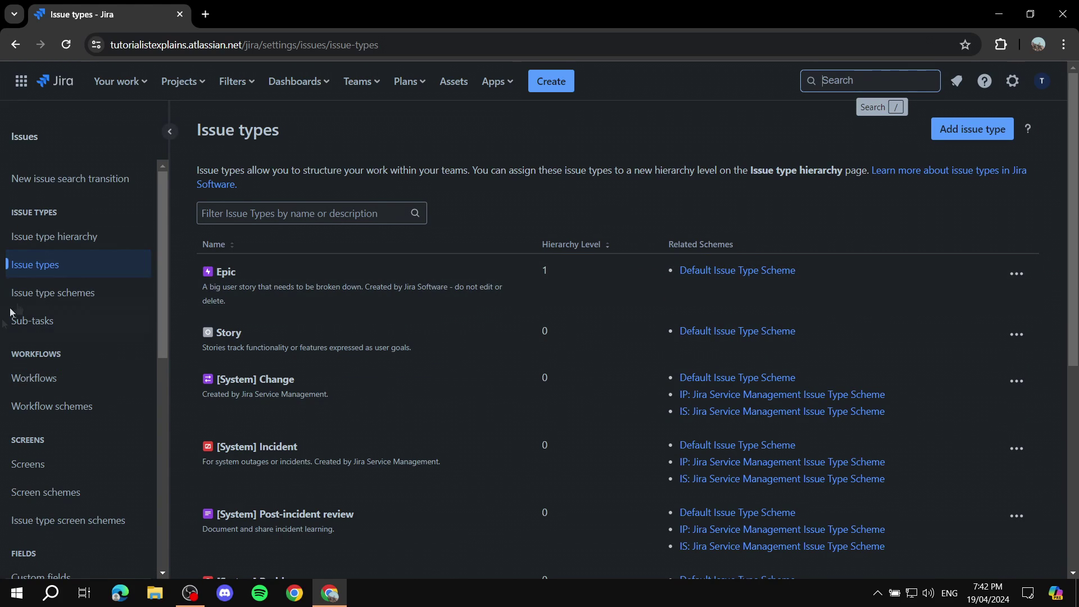
left_click(39, 384)
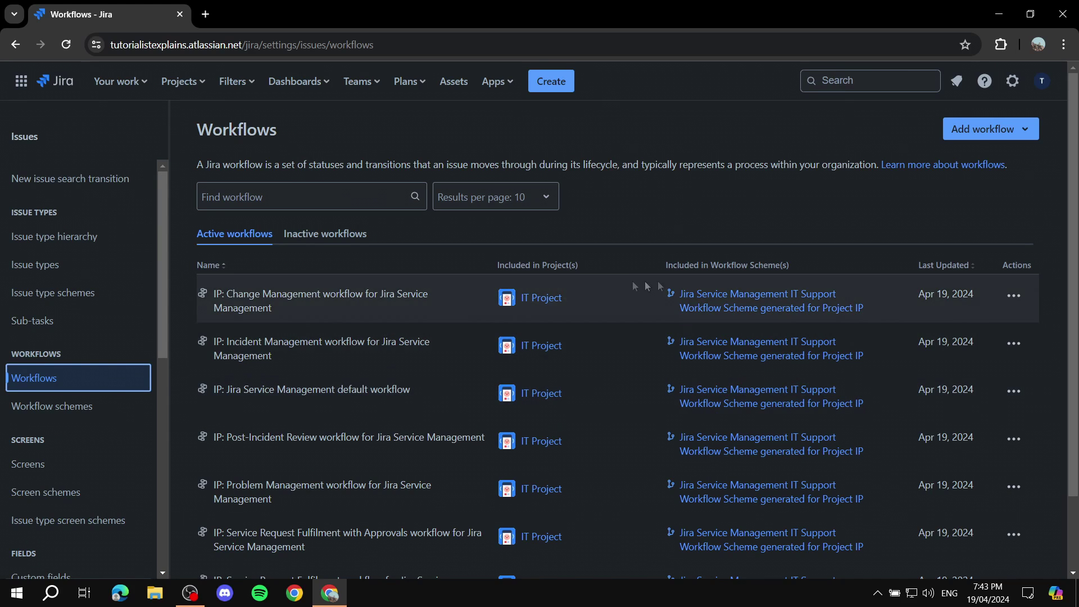
Review the lists of active and inactive workflows, ending on the active ones.
scroll(478, 319, "down", 2)
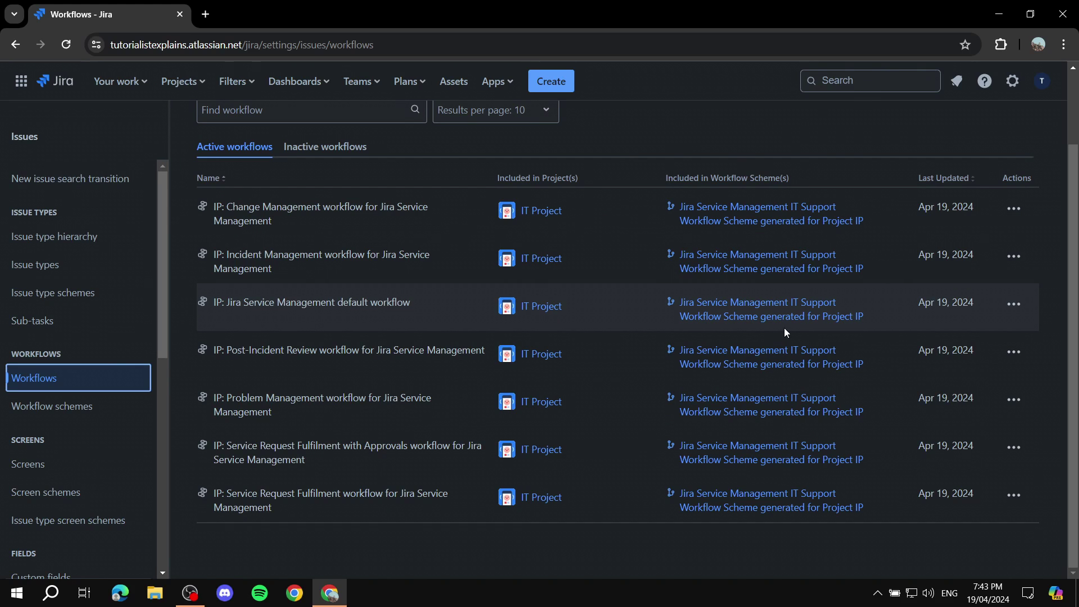
scroll(746, 273, "up", 2)
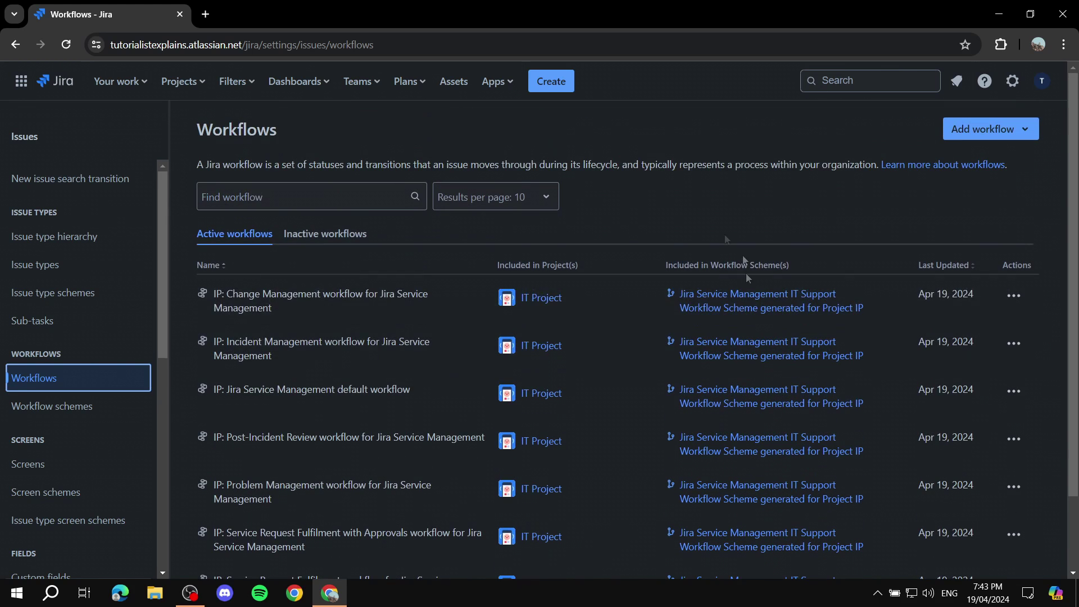
left_click(330, 232)
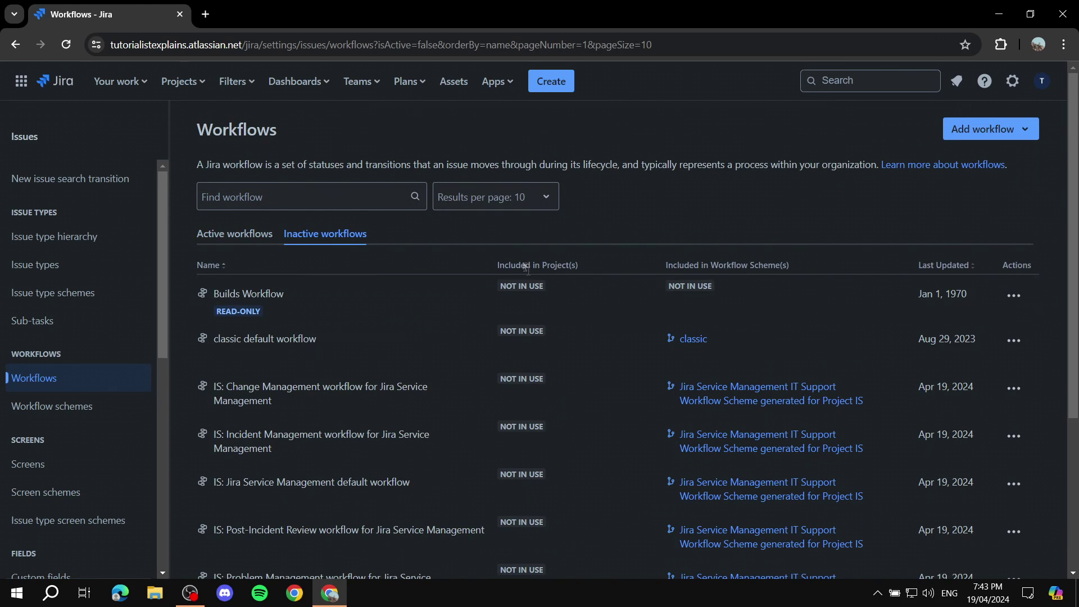
left_click(247, 233)
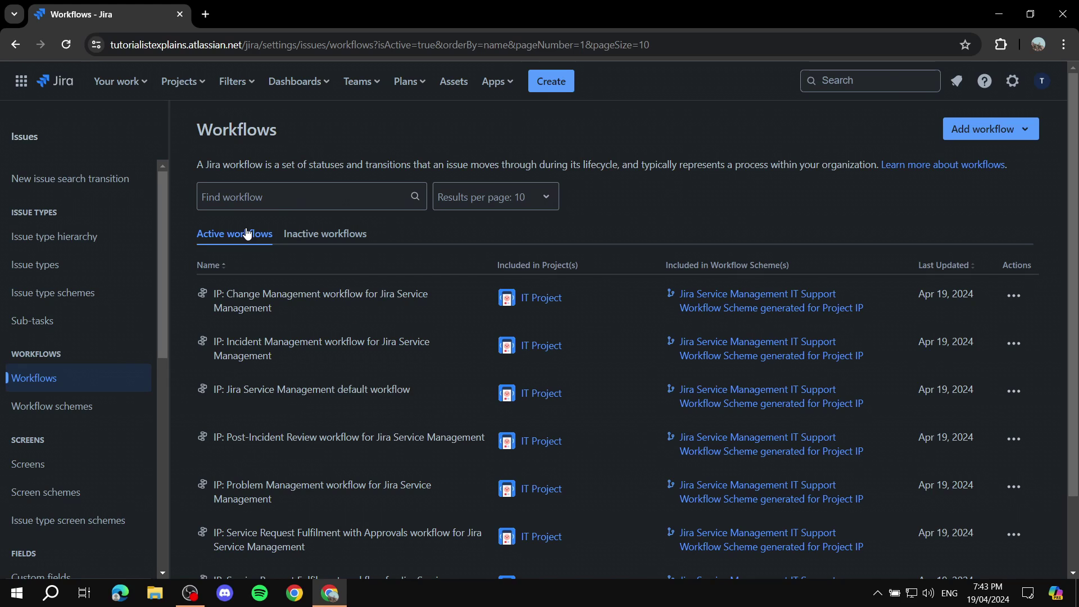
Browse the marketplace workflows available for import, including Easy Agile Kanban Workflow for Jira.
left_click(1025, 131)
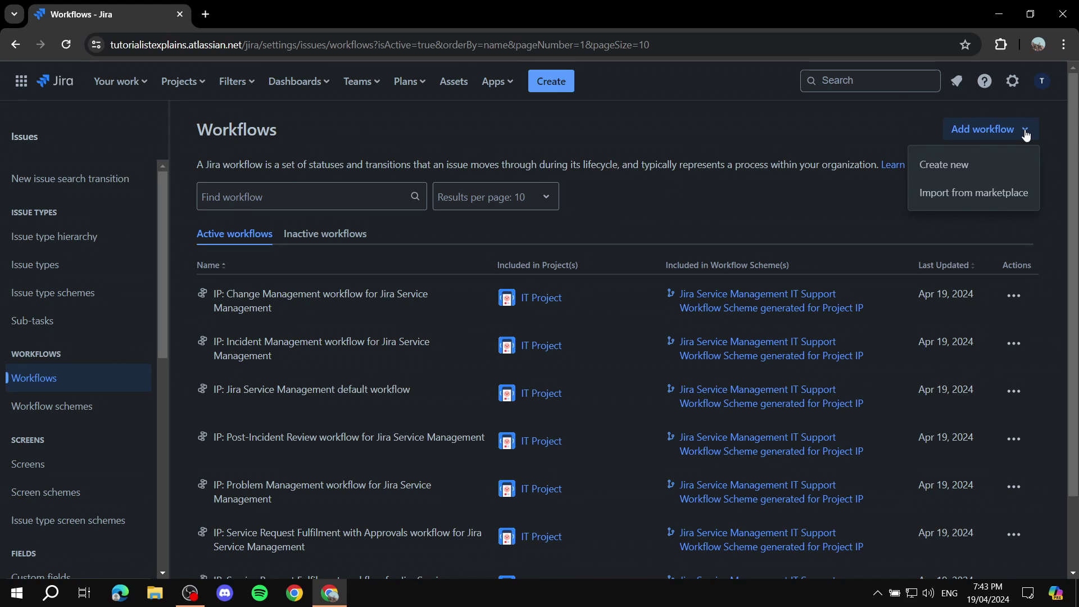
left_click(963, 196)
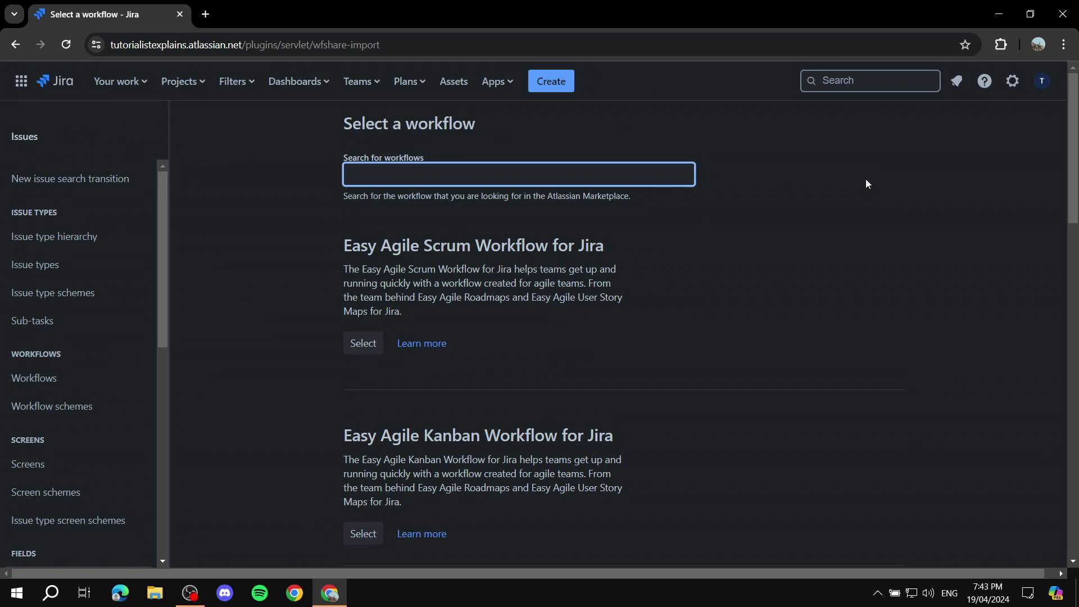
scroll(740, 149, "down", 2)
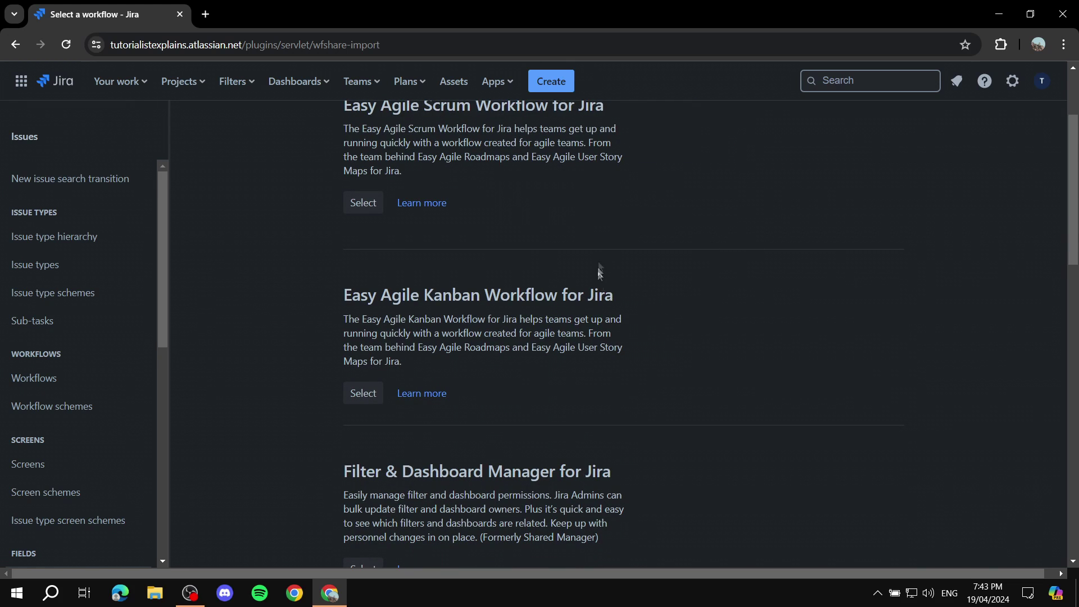
scroll(797, 276, "down", 5)
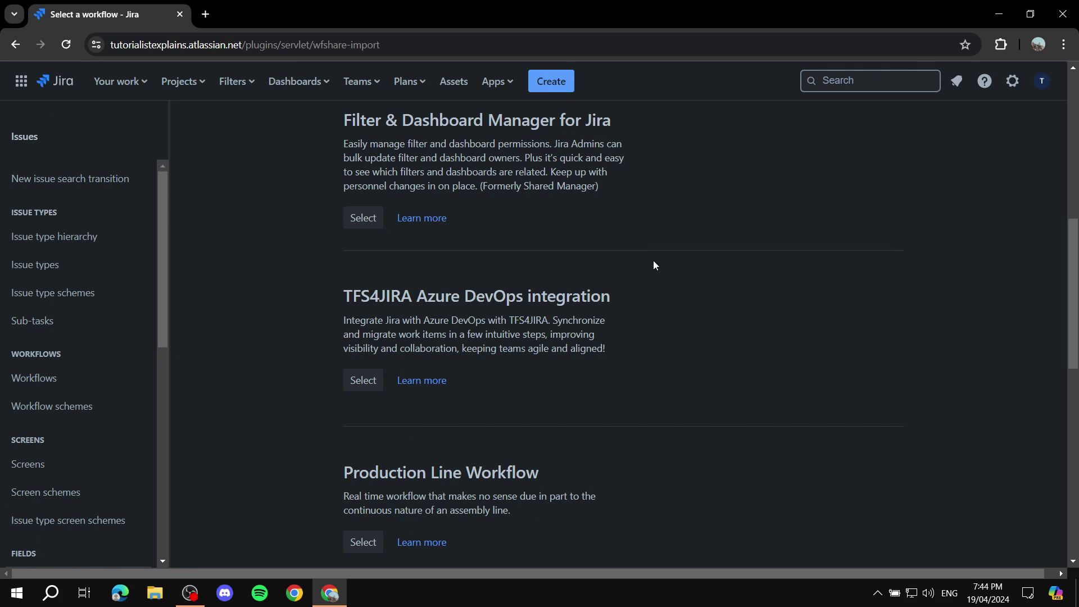
scroll(633, 291, "down", 4)
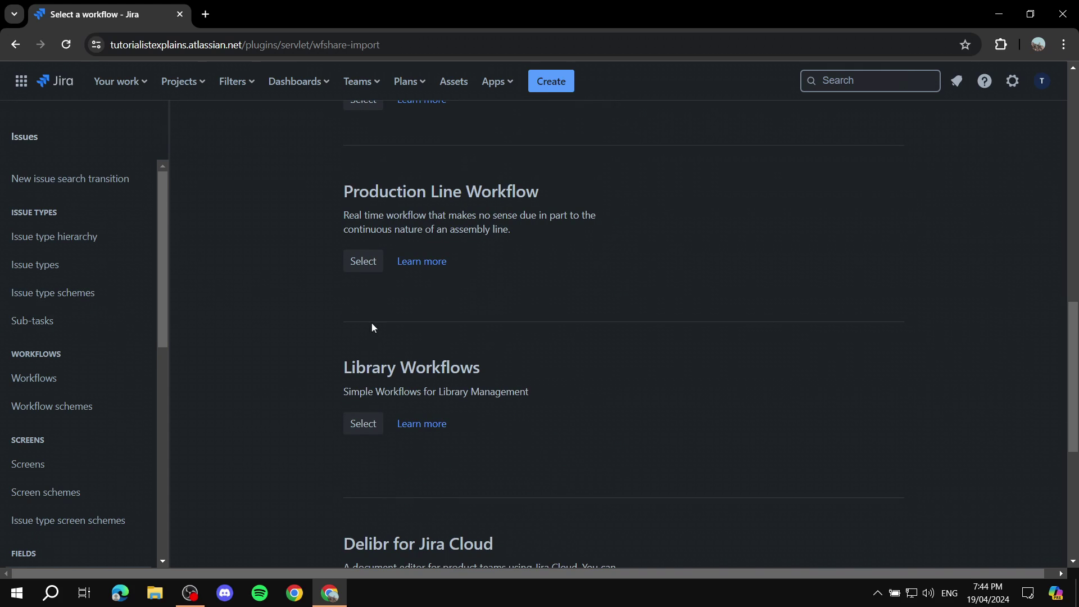
scroll(371, 326, "down", 5)
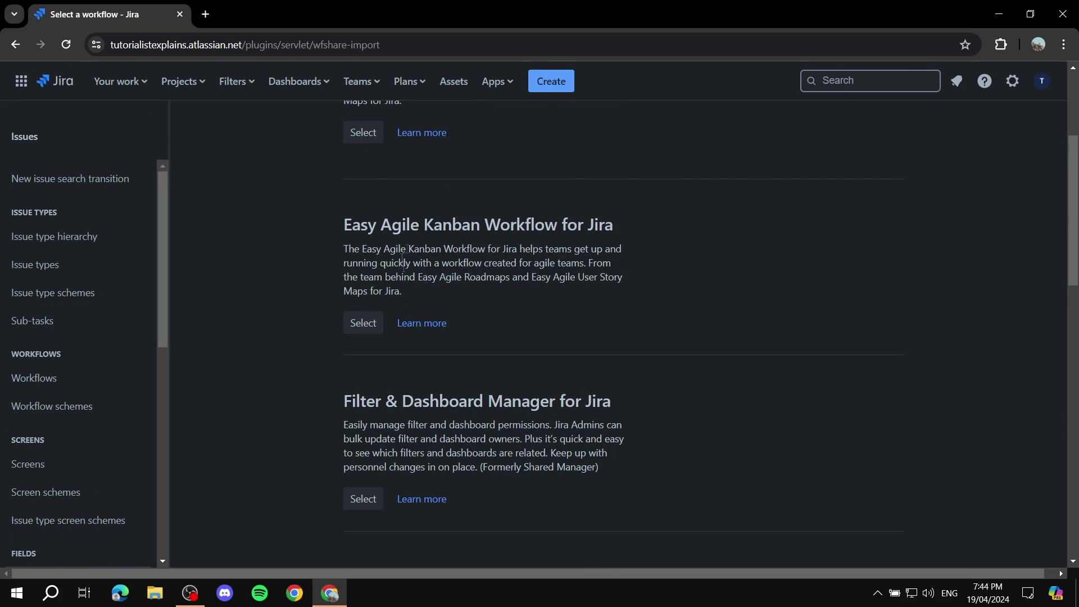
left_click_drag(315, 243, 750, 225)
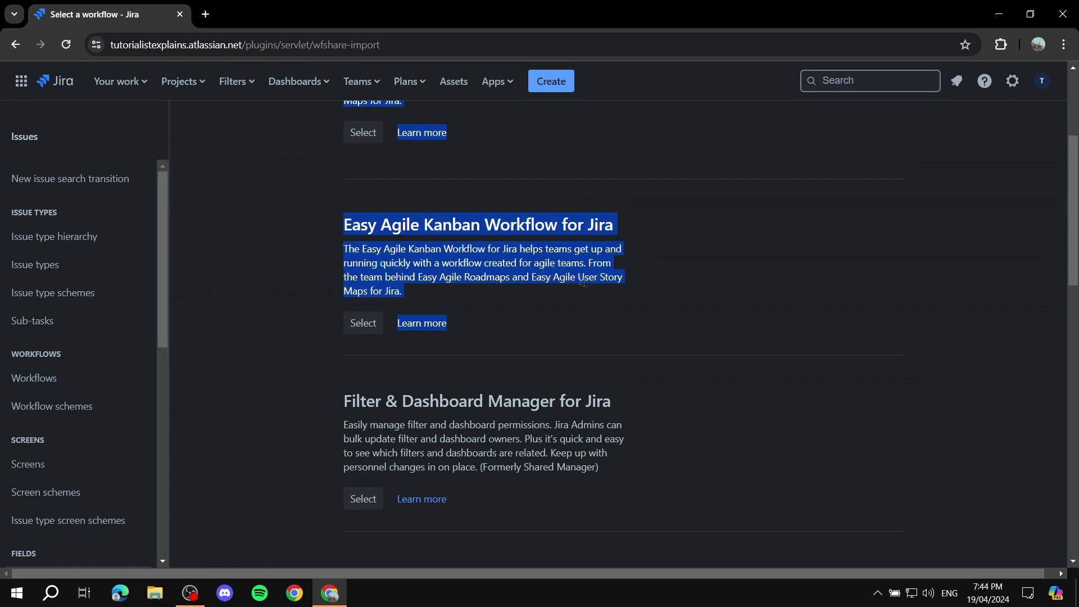
Take the Easy Agile Kanban Workflow for Jira through naming and status mapping to the import preview, and cancel the import.
left_click(373, 329)
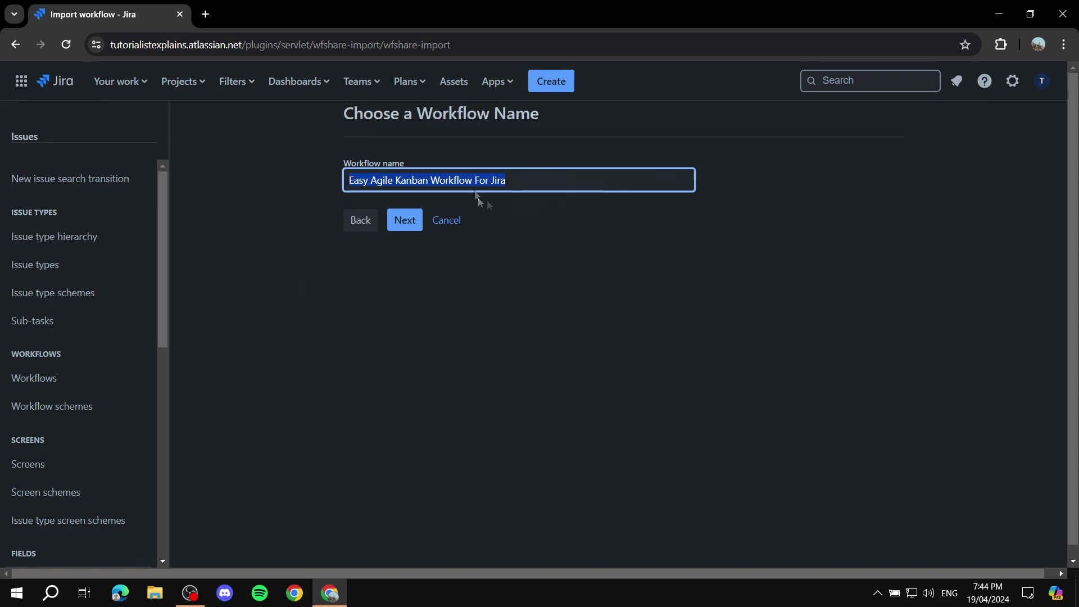
left_click(411, 224)
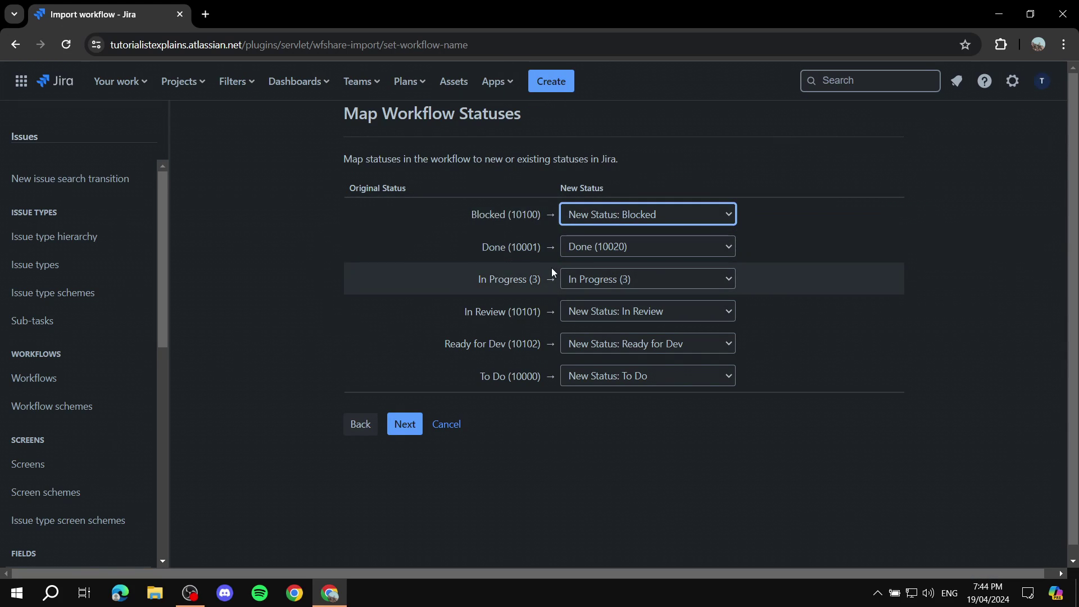
left_click_drag(348, 188, 428, 195)
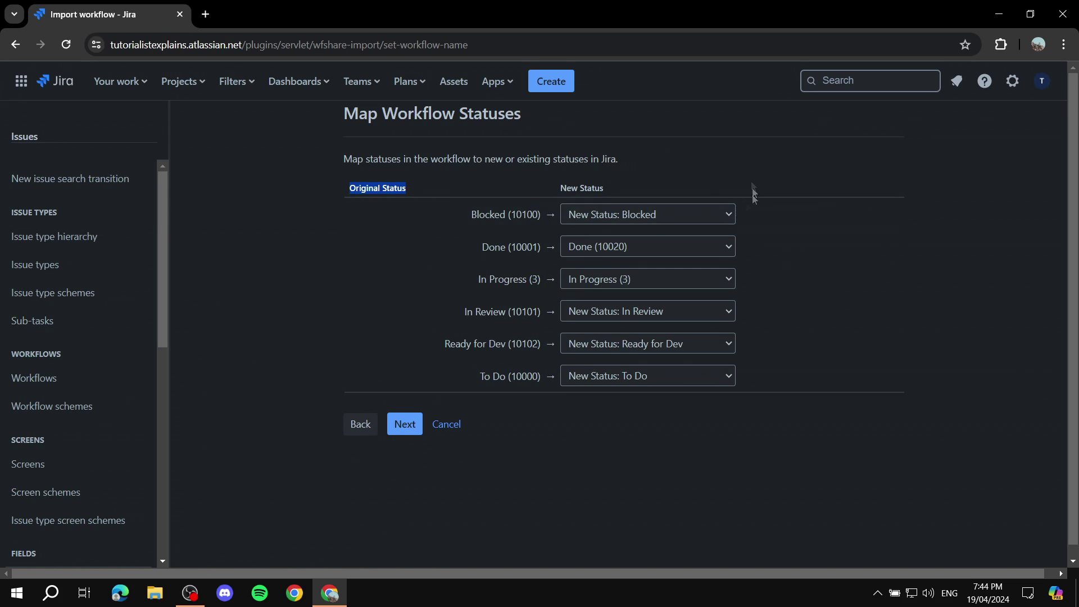
left_click_drag(486, 215, 661, 210)
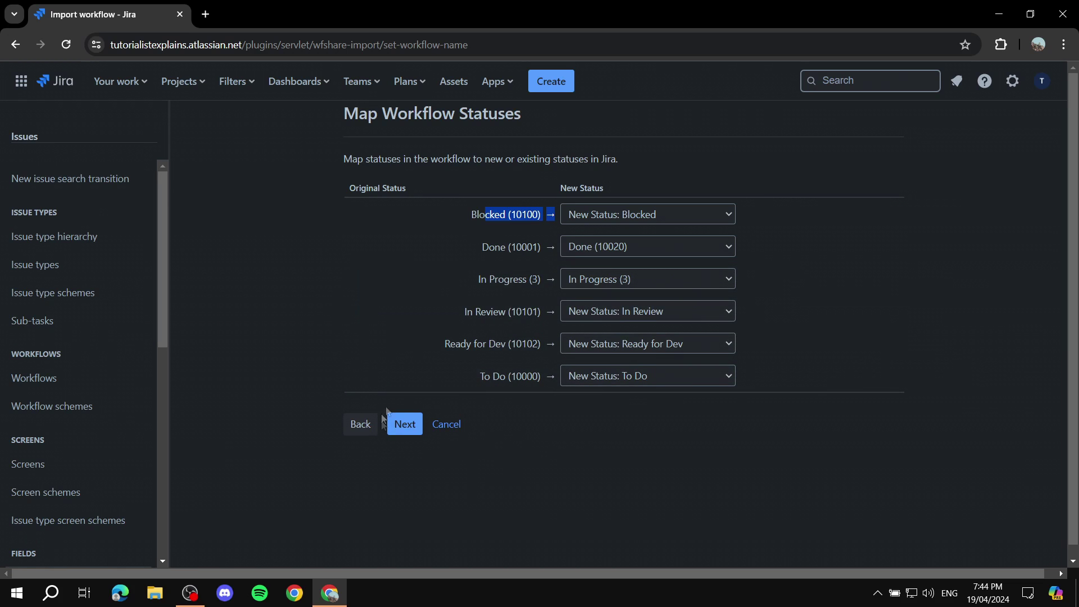
left_click(406, 425)
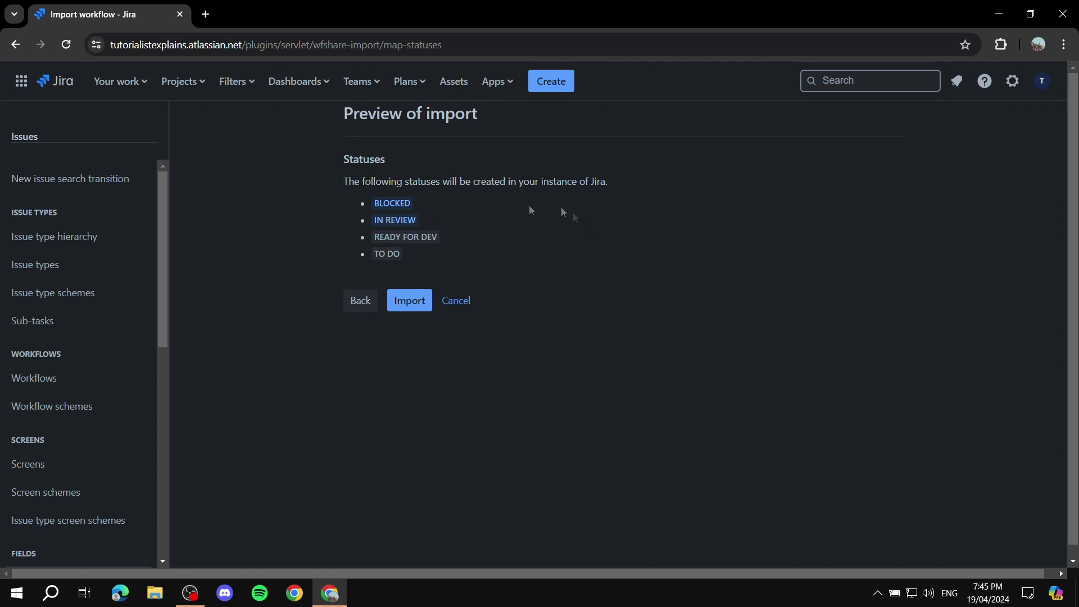
left_click(457, 301)
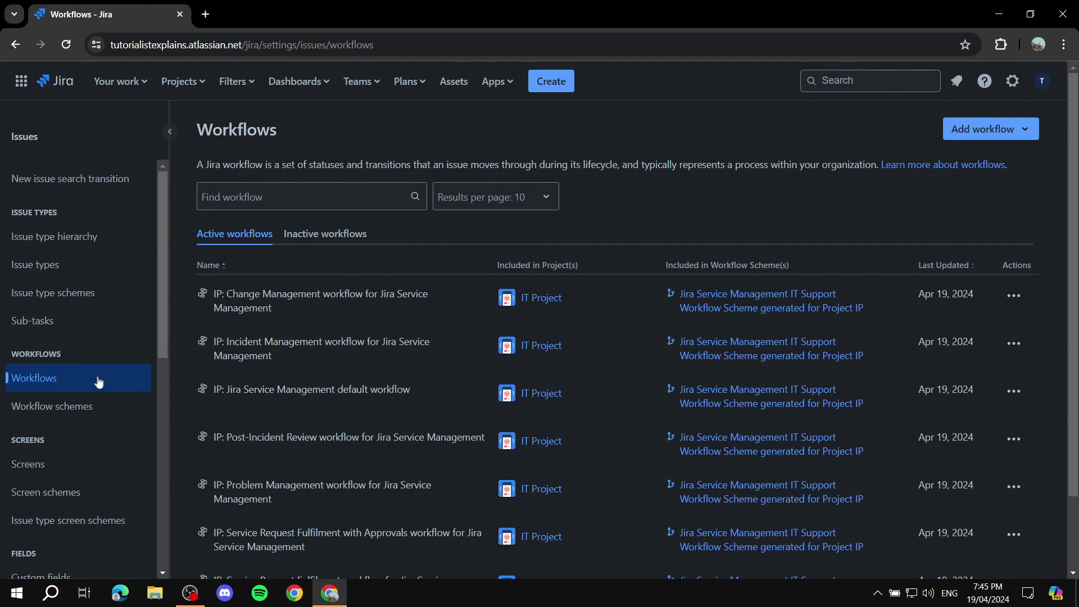
Create a new workflow named "Testing Workflow" with the description "Example".
left_click(95, 377)
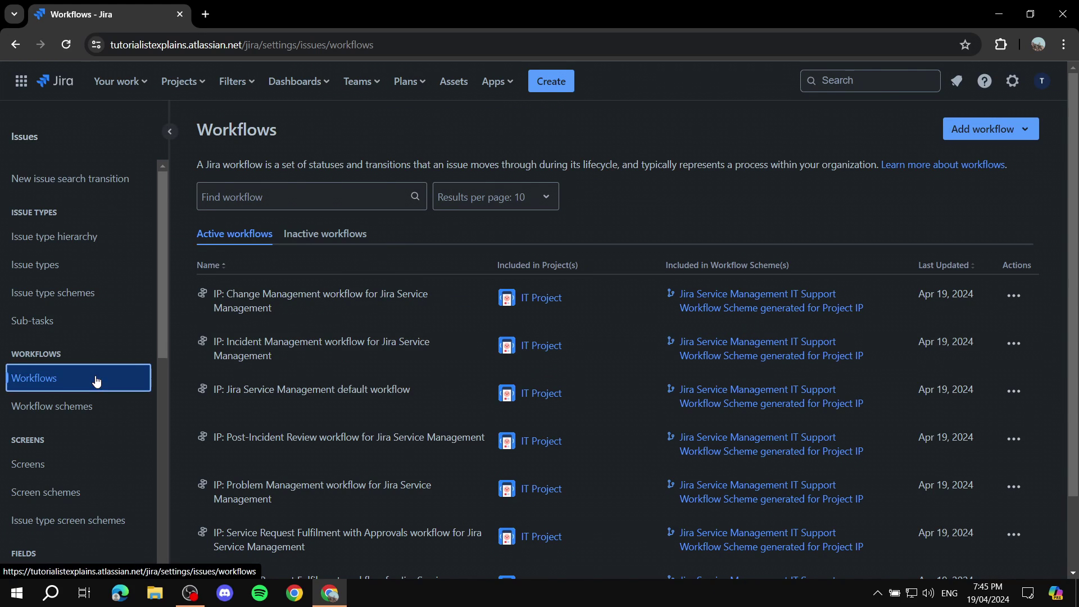
left_click(1012, 129)
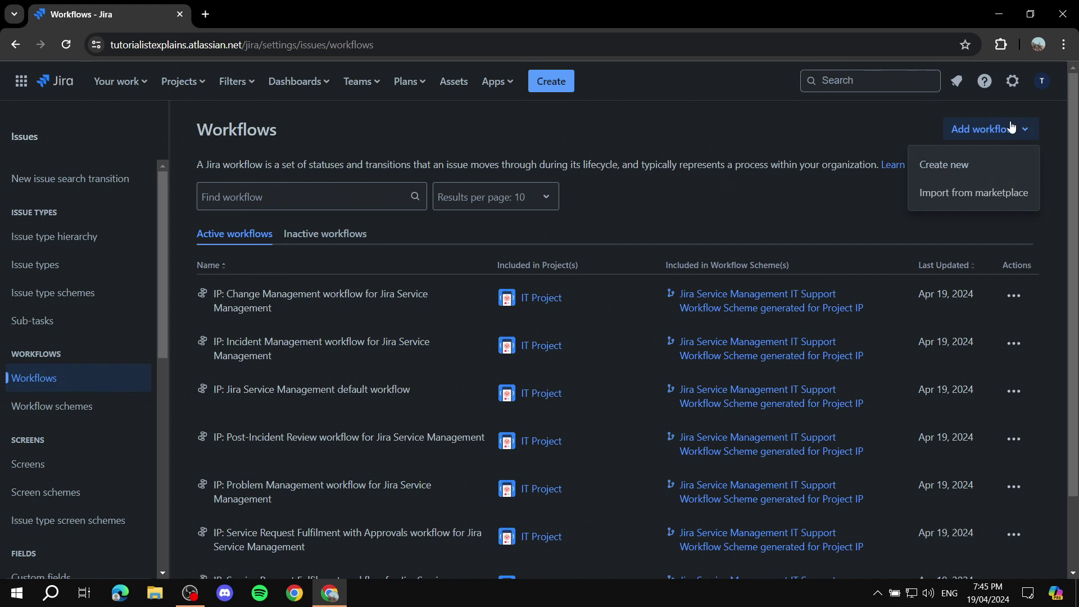
left_click(1002, 163)
left_click(549, 232)
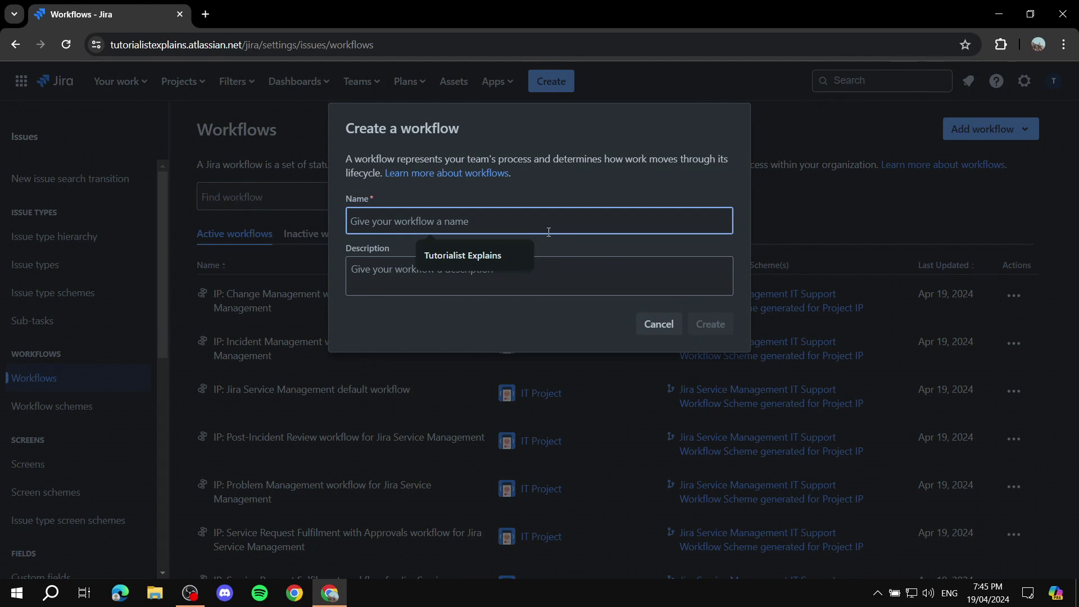
type("Test")
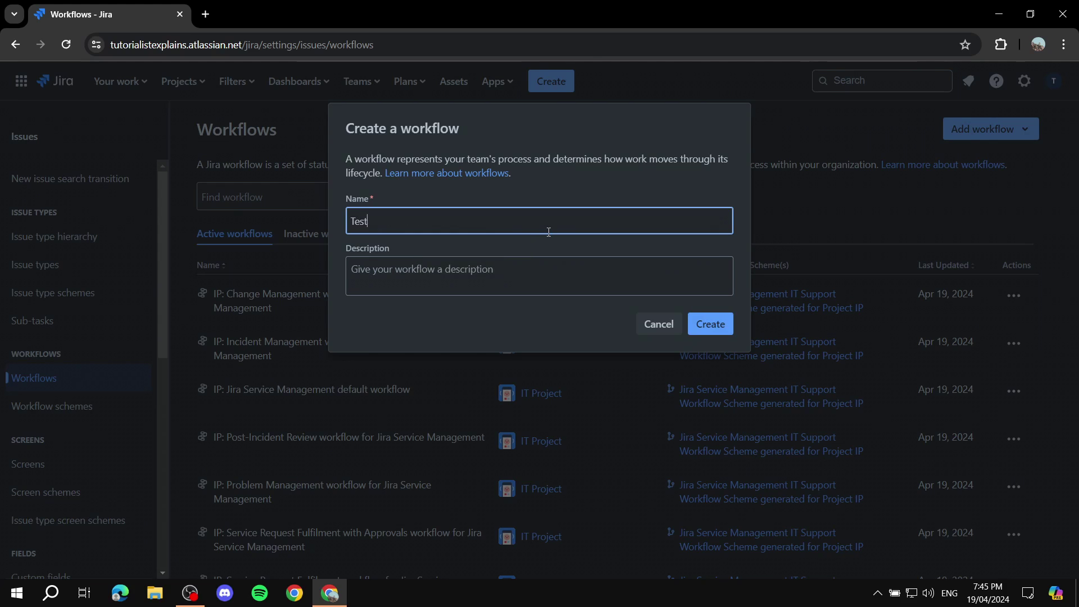
type("ing Workflow")
left_click(530, 268)
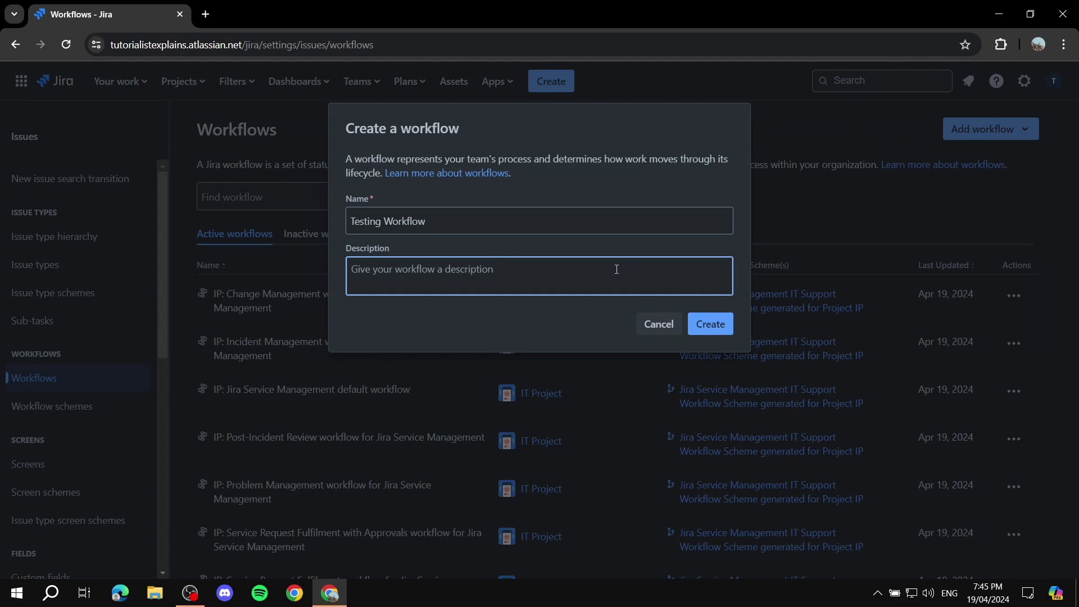
type("Example")
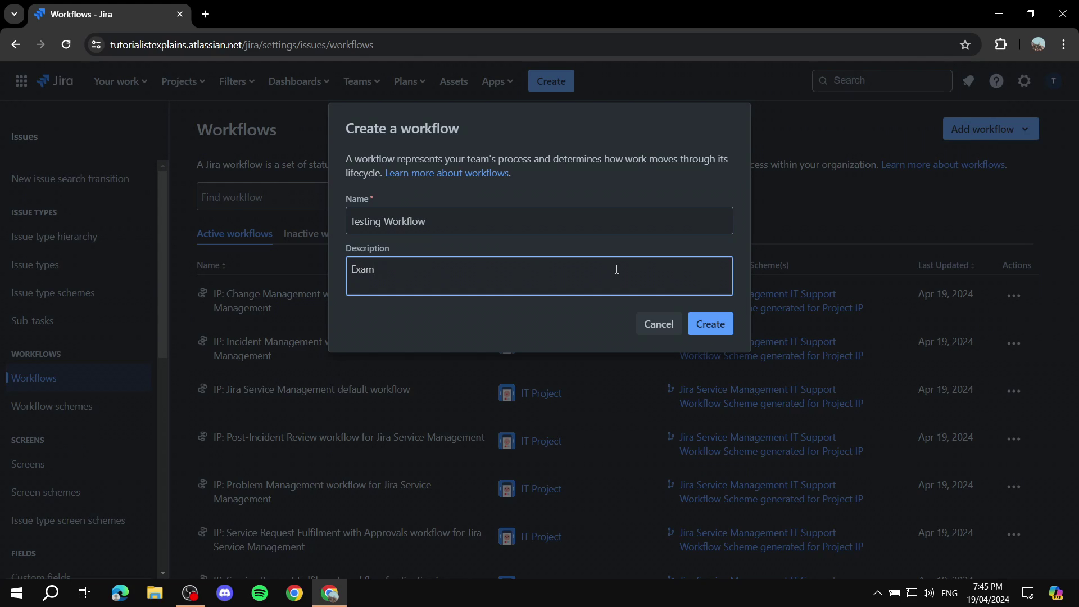
left_click(717, 328)
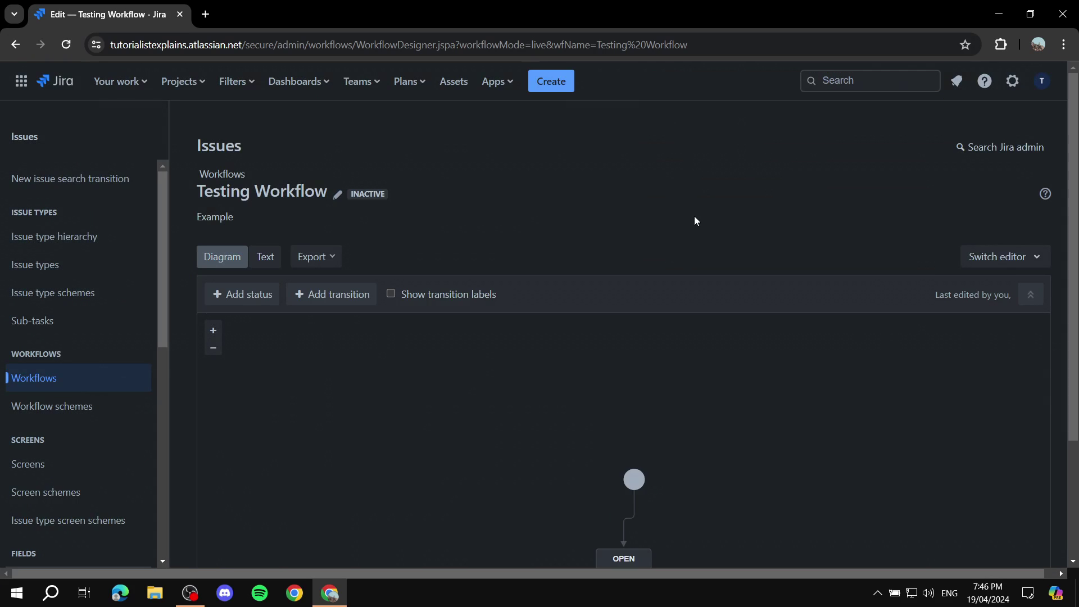
Look through the existing statuses and add Draft to the Testing Workflow diagram, without allowing all statuses to transition to it.
scroll(696, 242, "down", 2)
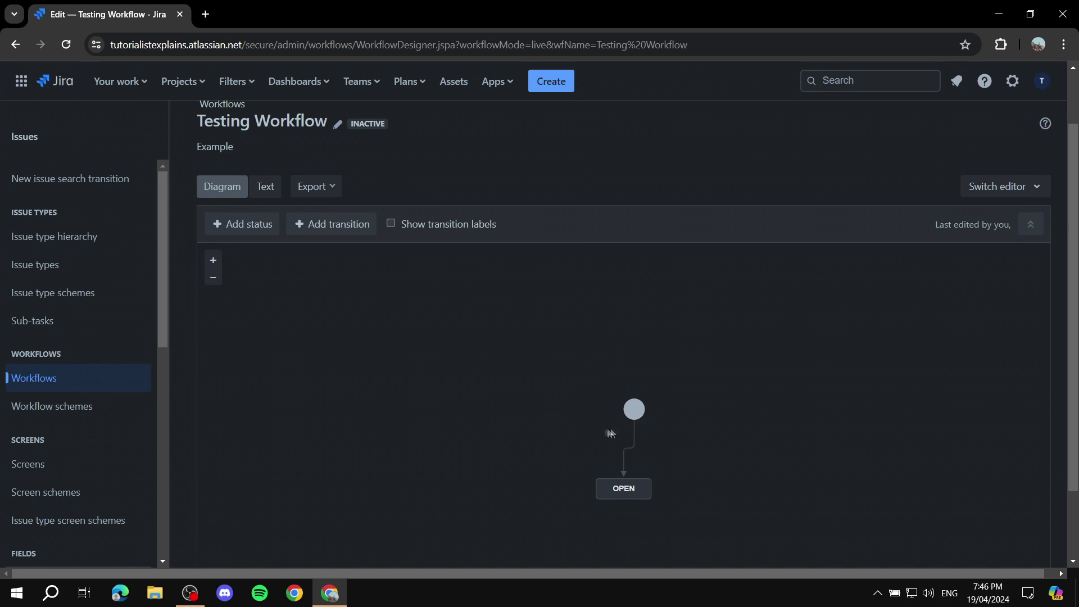
scroll(613, 371, "down", 2)
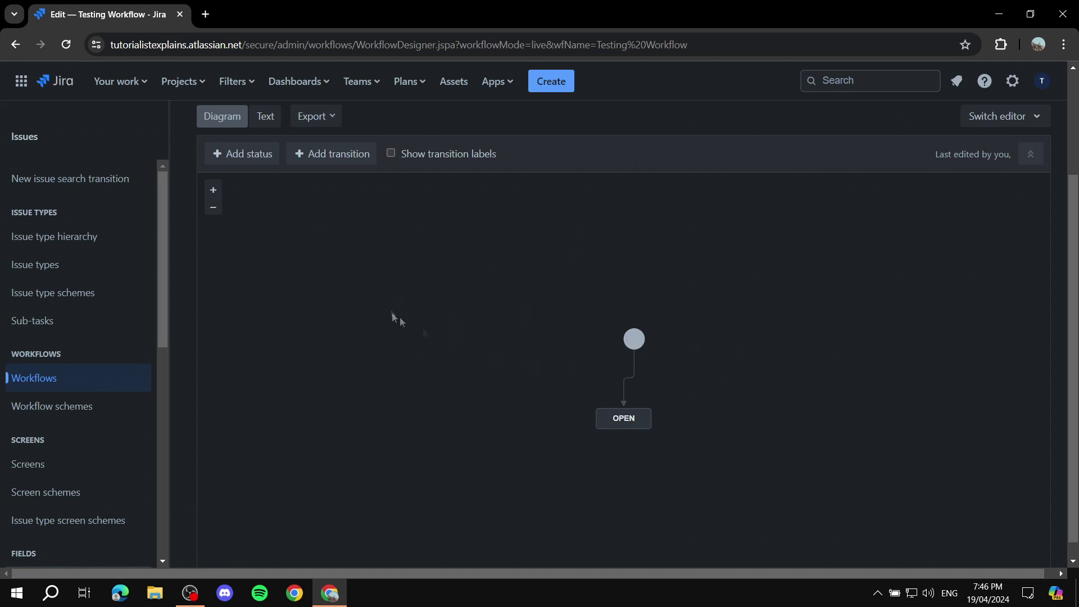
scroll(513, 298, "down", 1)
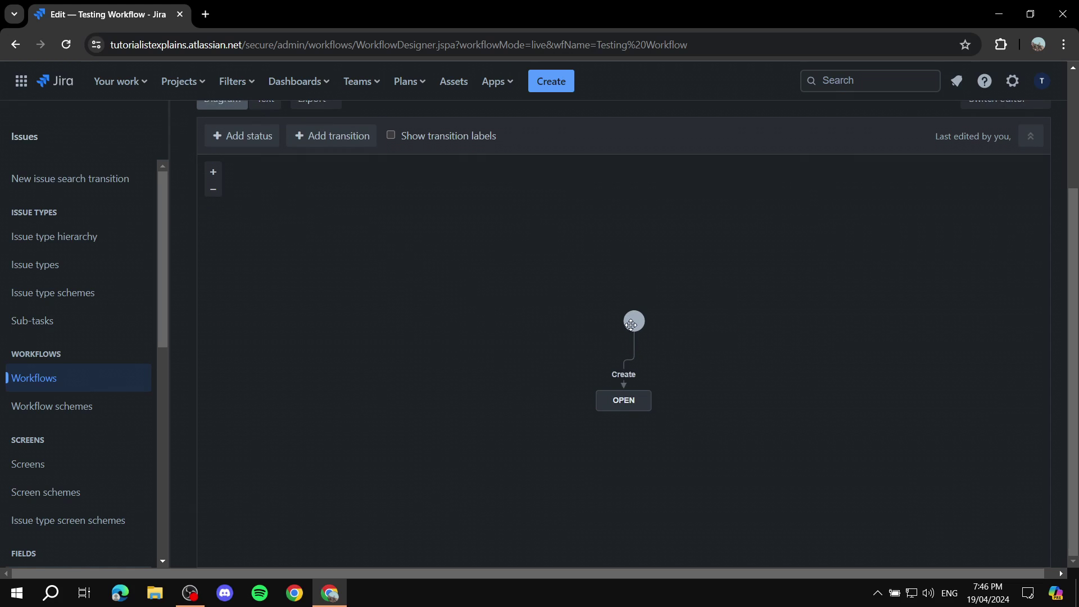
left_click(245, 139)
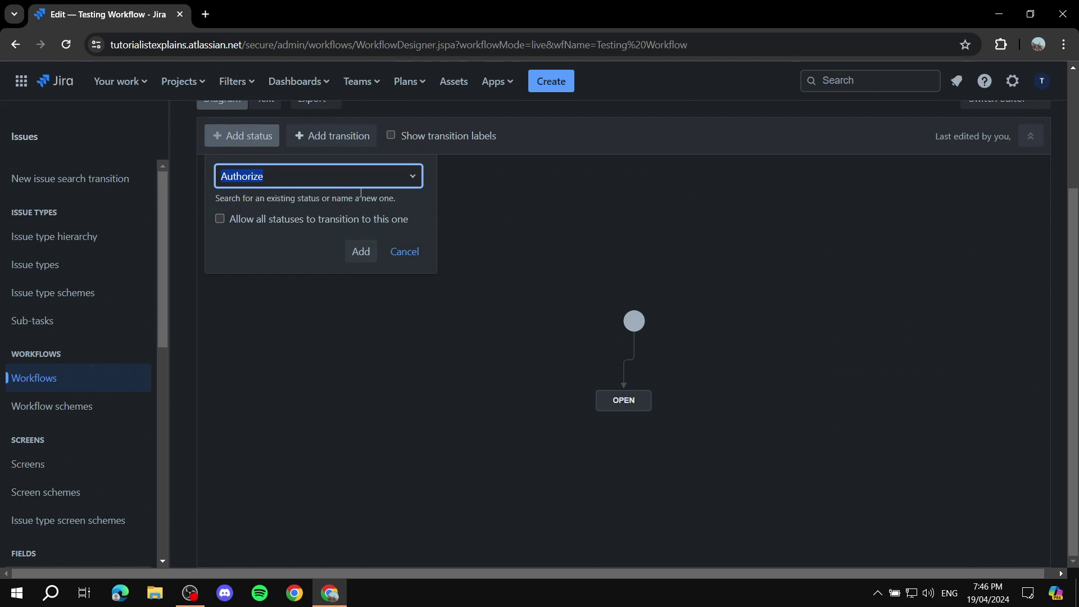
left_click(412, 176)
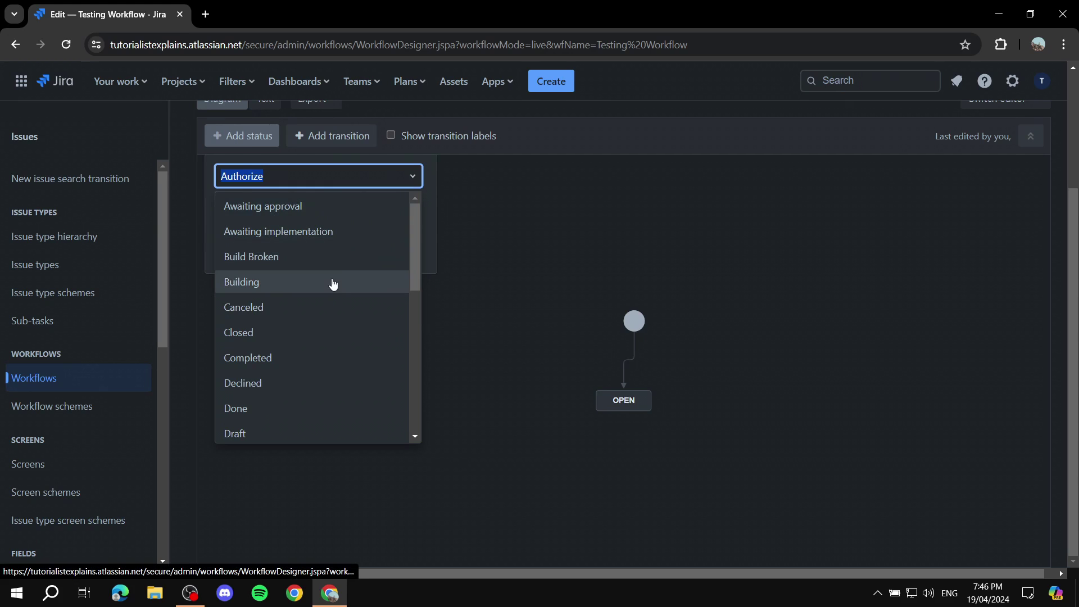
scroll(318, 296, "down", 1)
scroll(348, 290, "down", 2)
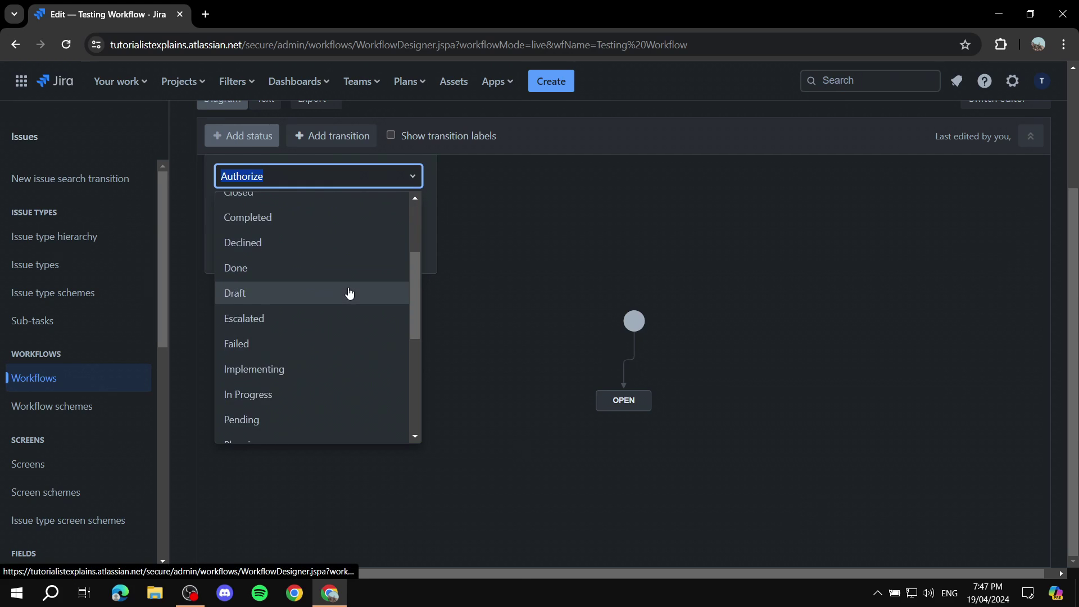
scroll(315, 310, "down", 1)
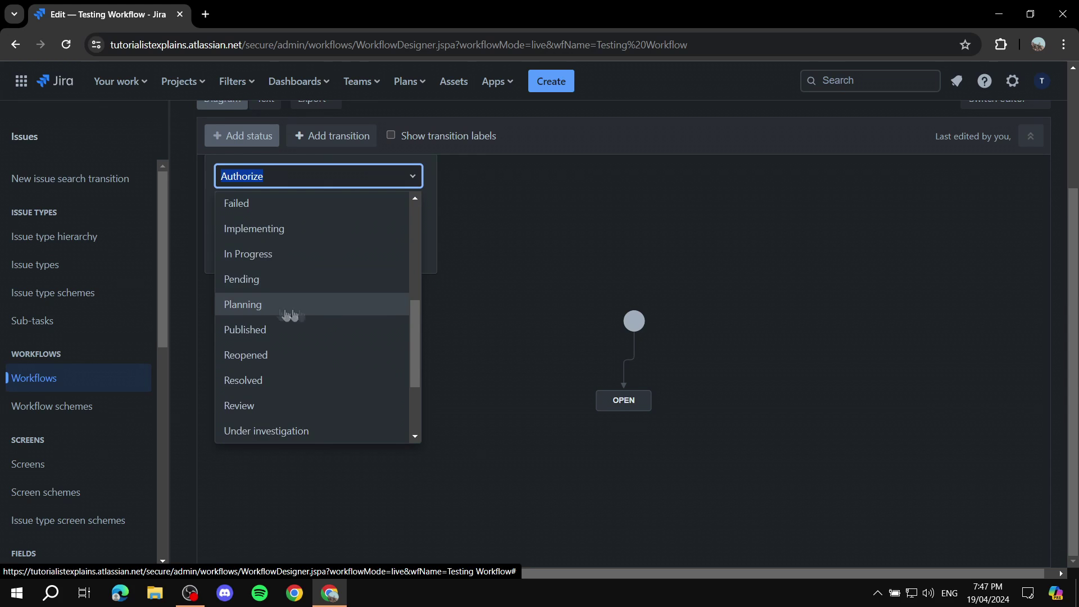
scroll(337, 306, "down", 2)
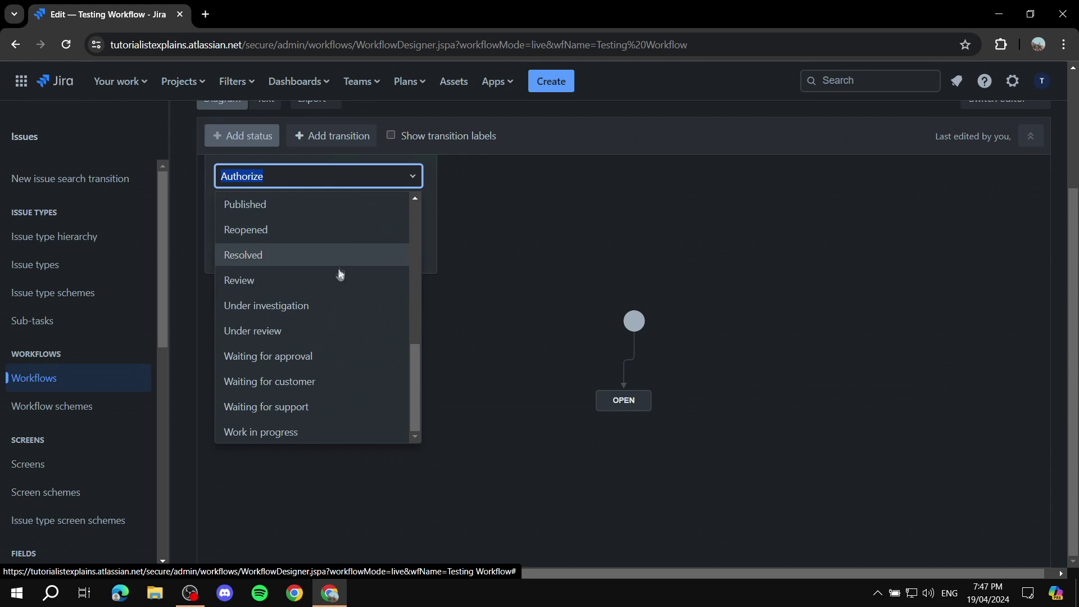
scroll(306, 258, "up", 5)
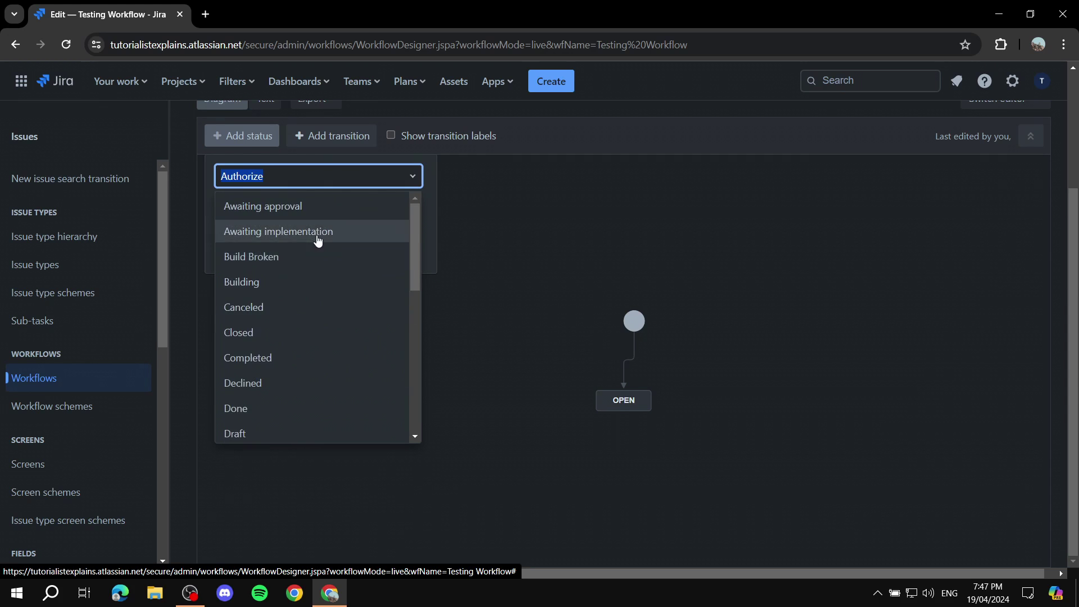
scroll(315, 240, "up", 3)
scroll(316, 338, "down", 2)
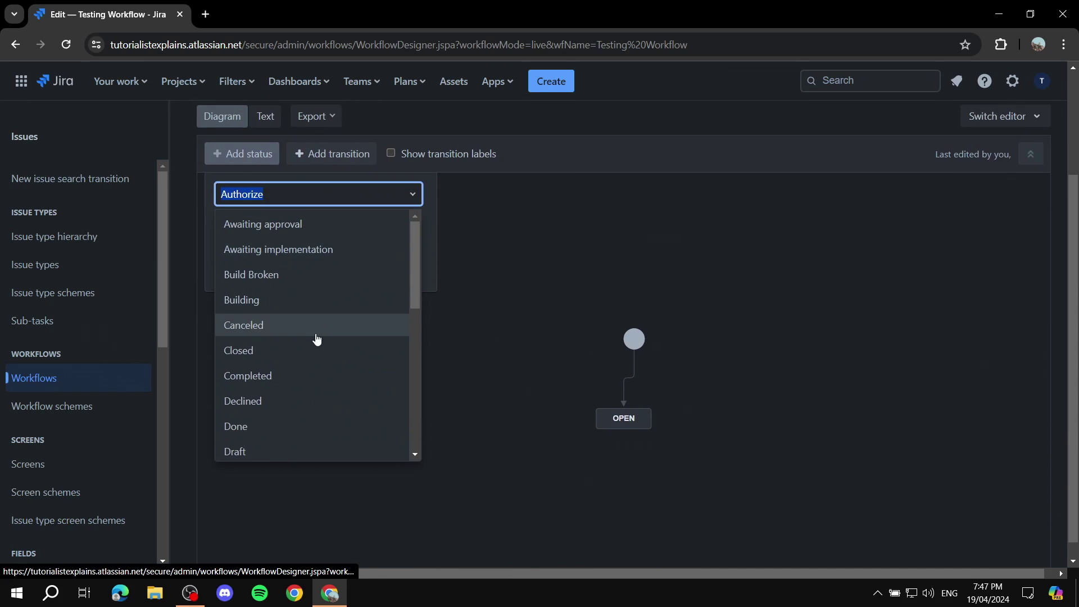
scroll(297, 336, "down", 1)
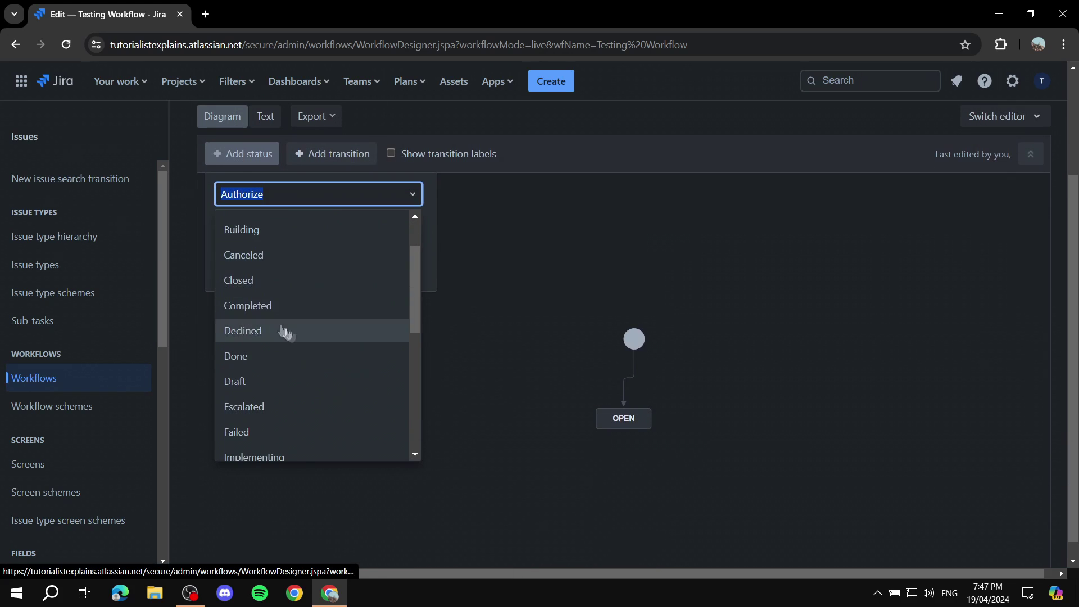
left_click(288, 382)
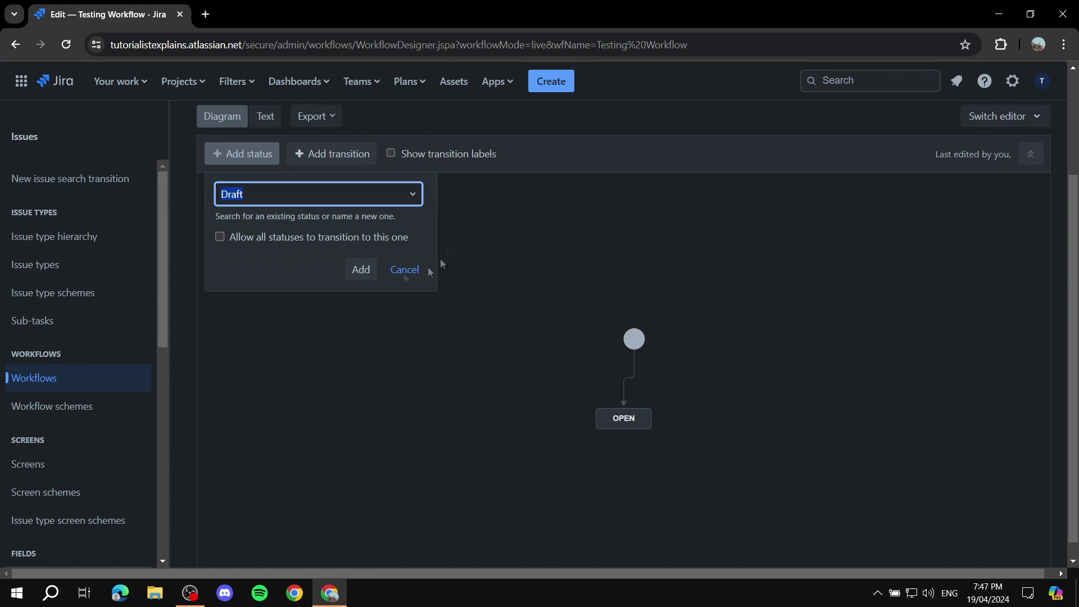
left_click(361, 270)
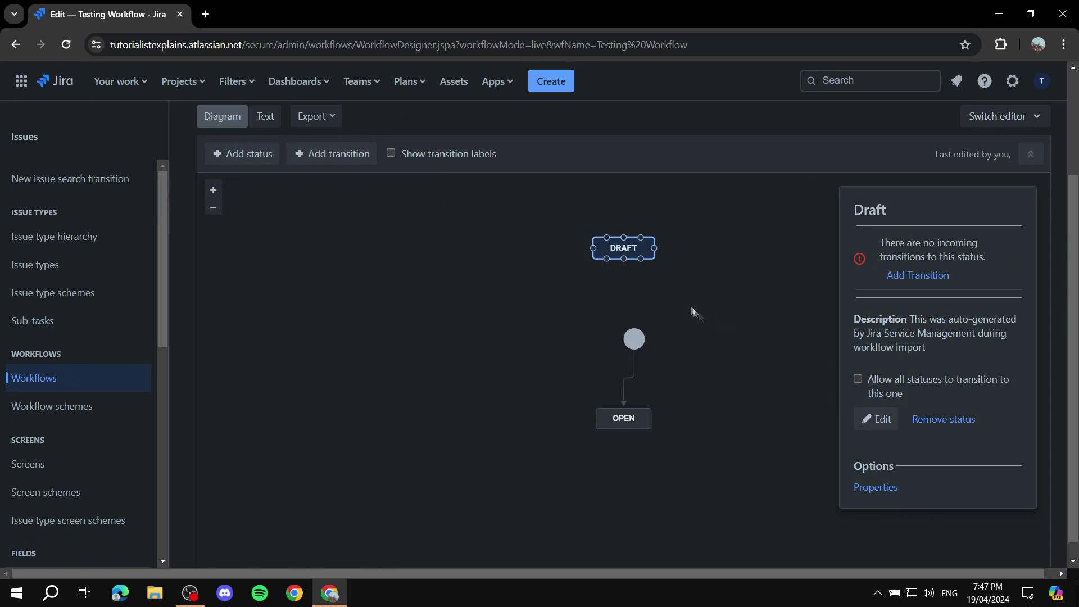
Move the Draft status below Open and line both up vertically under the start node.
scroll(691, 304, "down", 1)
left_click_drag(635, 222, 628, 456)
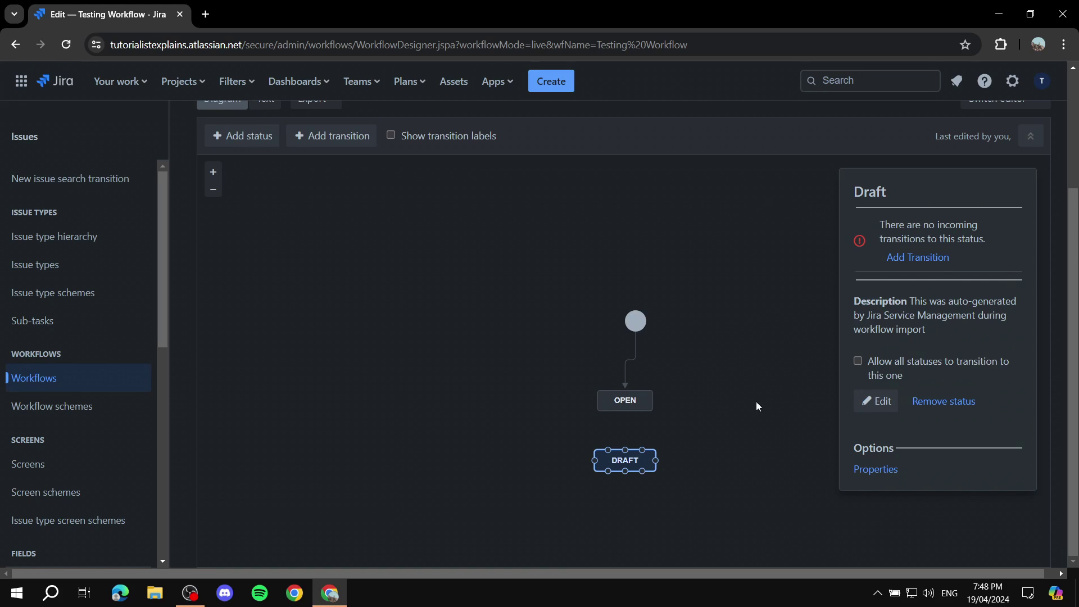
left_click(777, 403)
left_click_drag(641, 401, 641, 378)
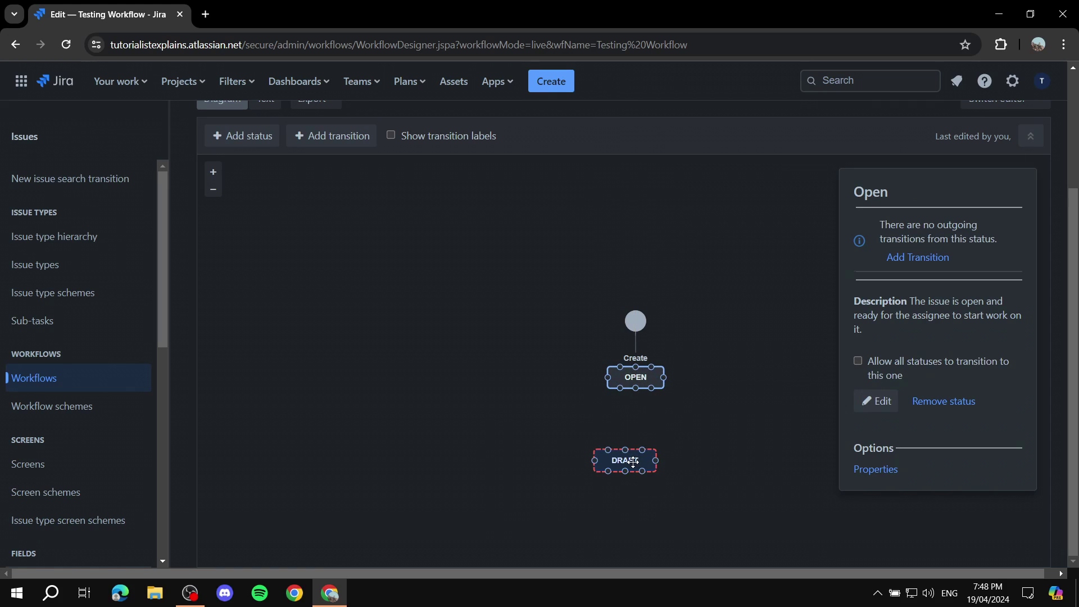
left_click_drag(631, 461, 641, 445)
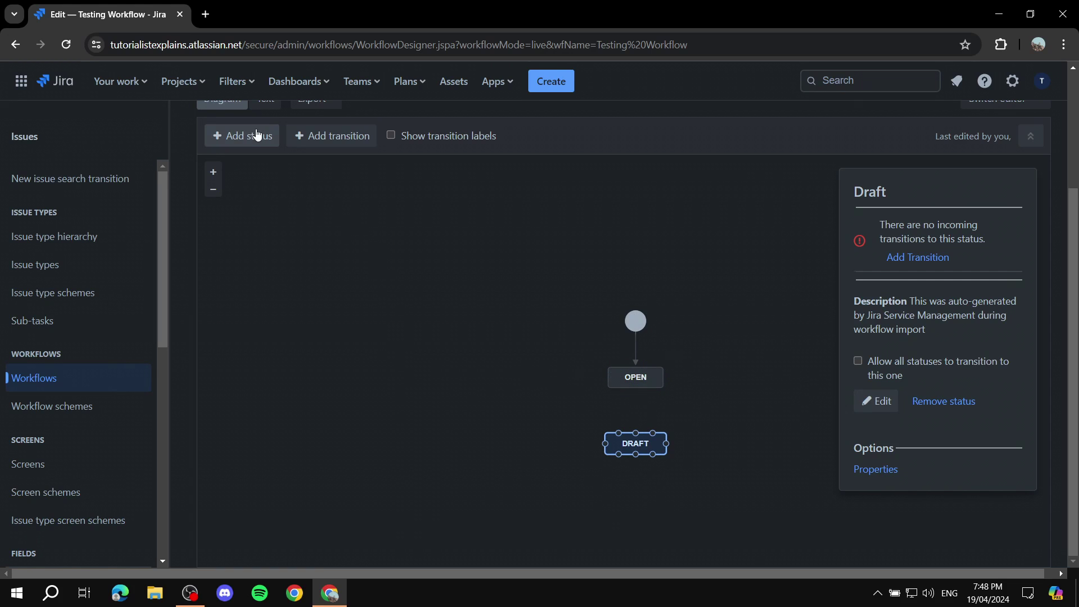
left_click(640, 489)
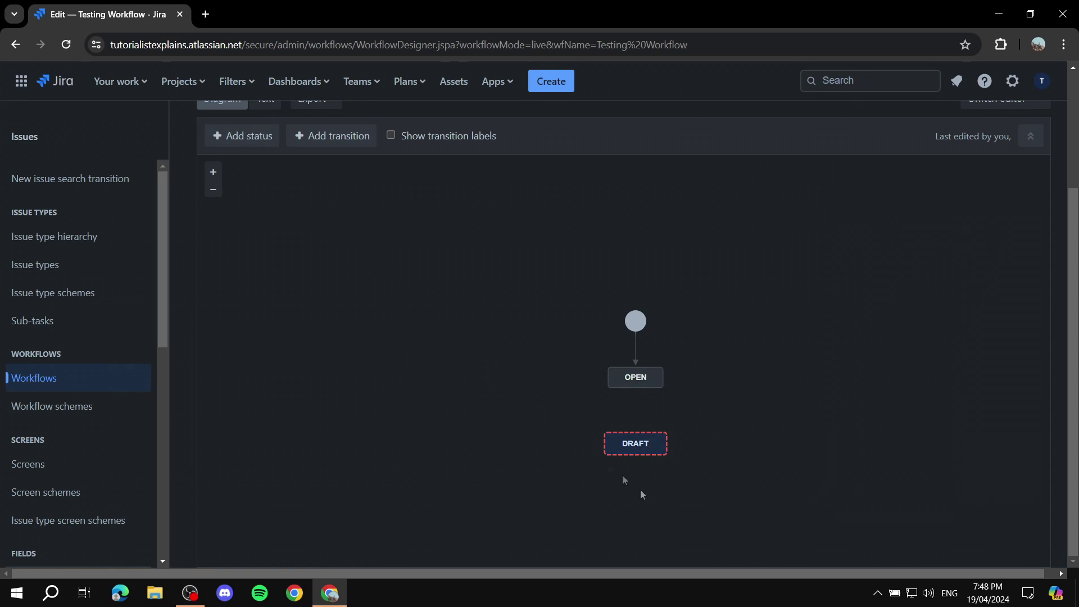
Add the existing Work in progress status to the workflow diagram.
left_click(253, 141)
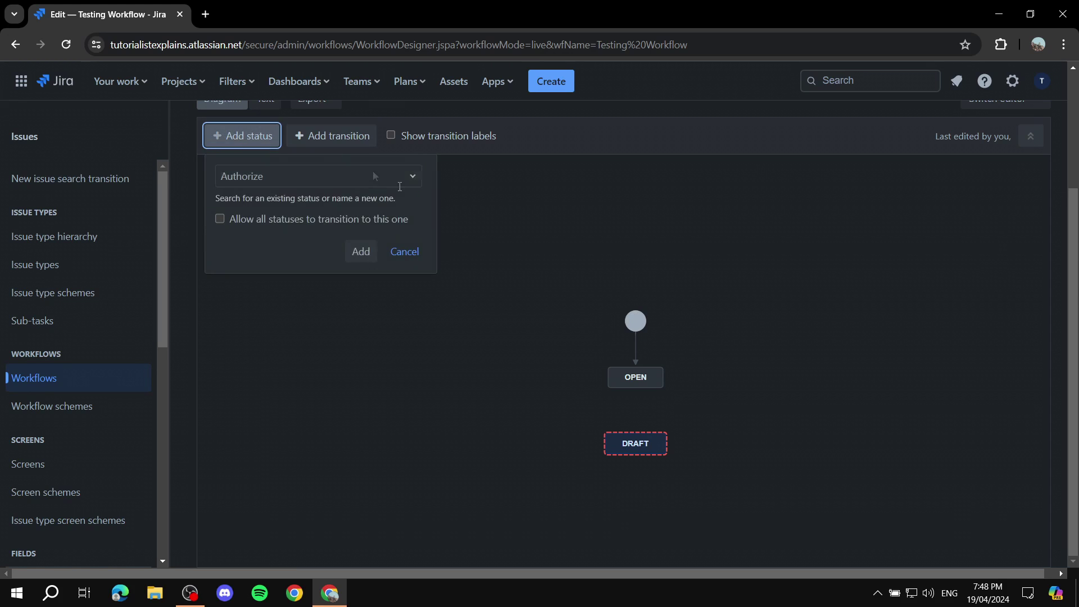
left_click(409, 185)
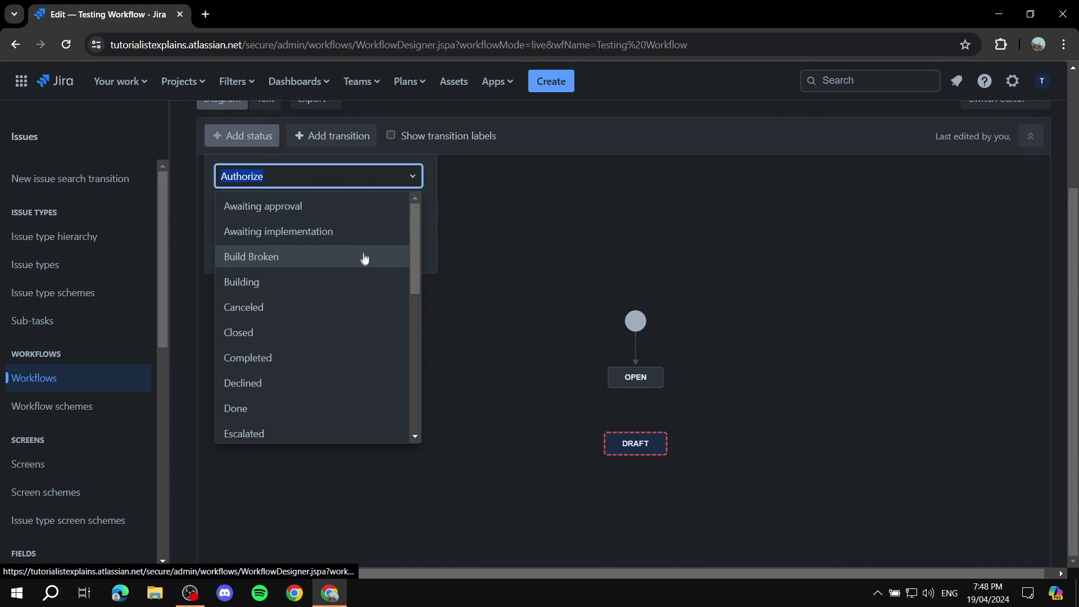
scroll(354, 279, "down", 7)
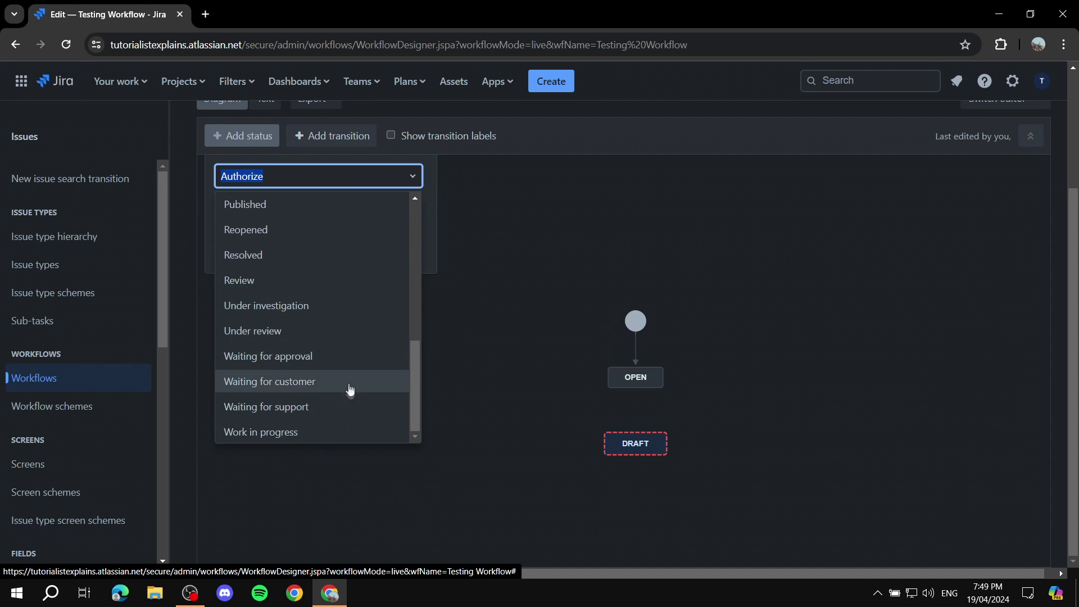
left_click(333, 433)
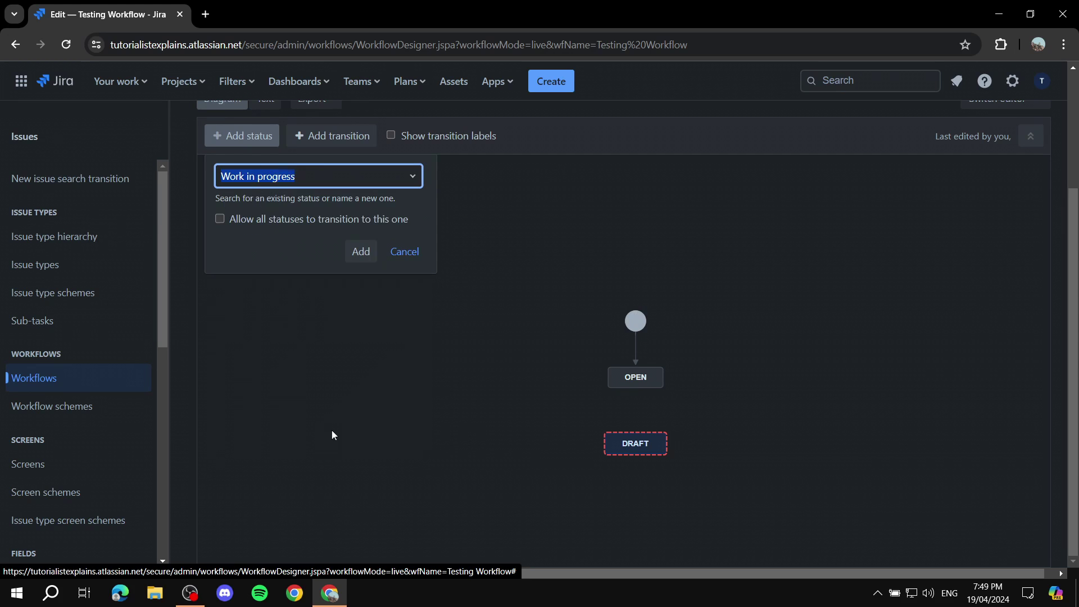
left_click(358, 257)
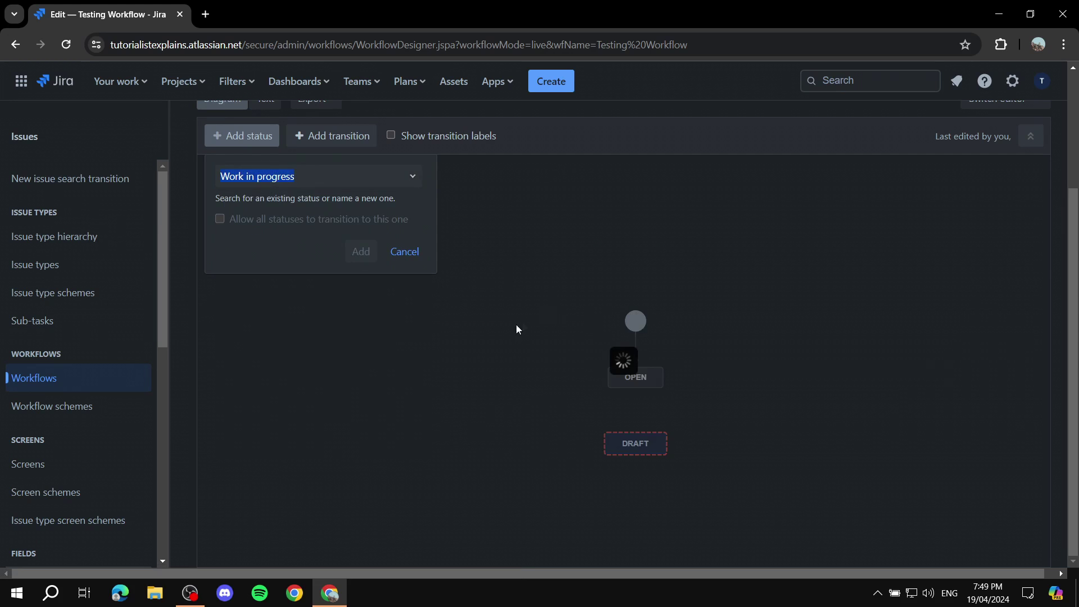
Arrange the Draft and Work in progress statuses side by side beneath the Open status.
left_click_drag(621, 229, 746, 443)
left_click_drag(646, 443, 587, 443)
left_click_drag(729, 444, 678, 444)
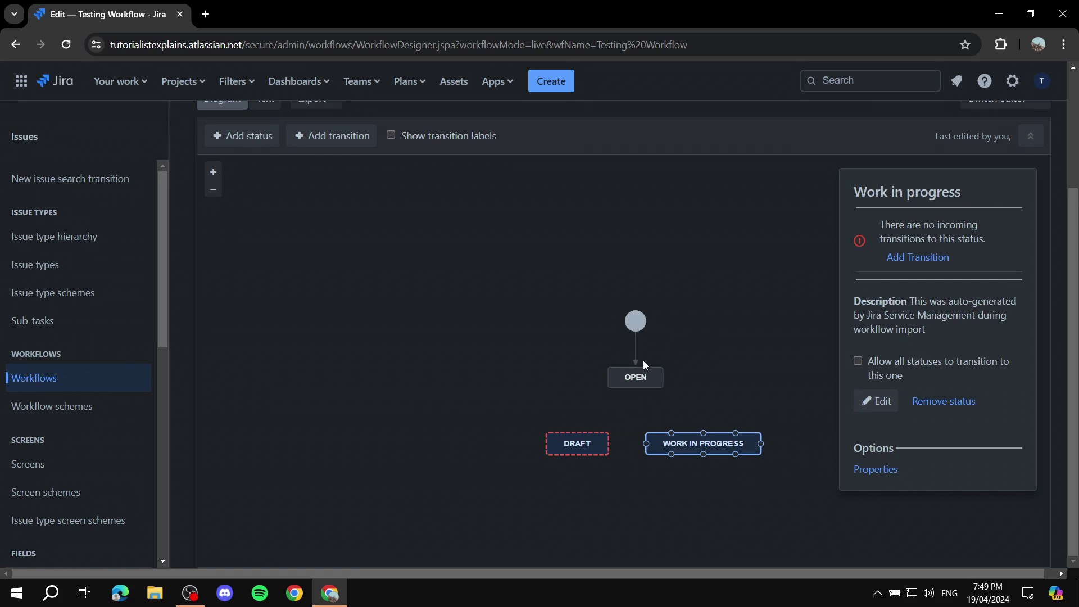
left_click(242, 135)
type("Authorize")
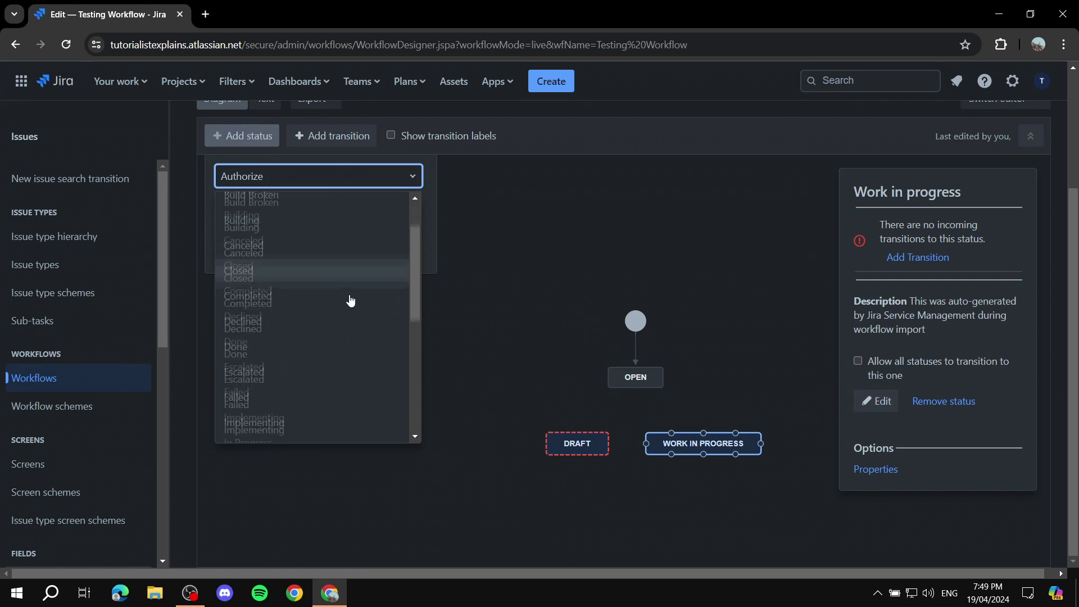
scroll(348, 302, "down", 3)
scroll(348, 301, "up", 2)
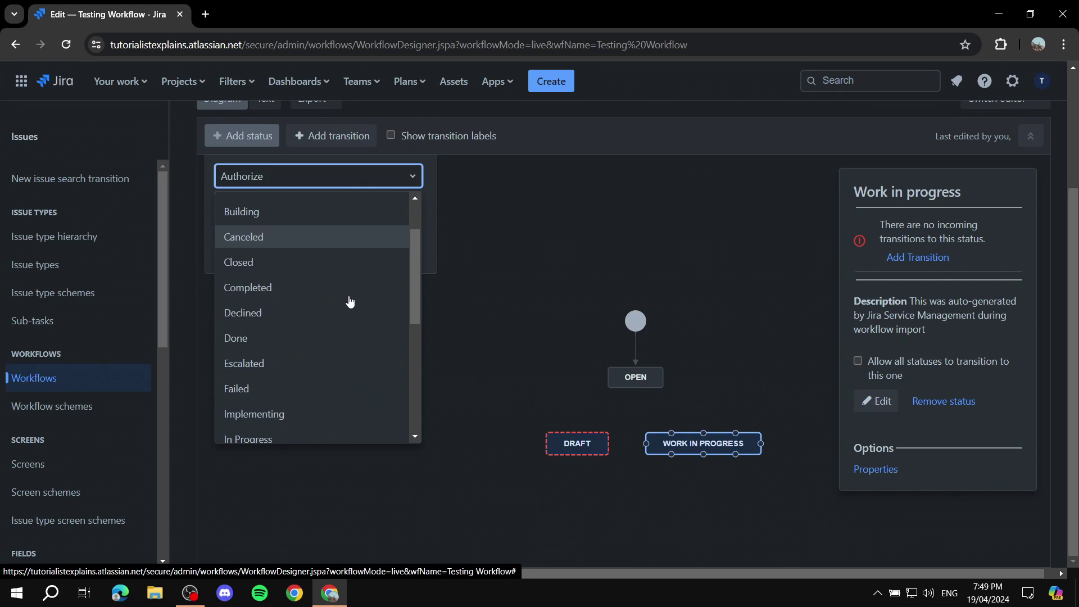
left_click(712, 372)
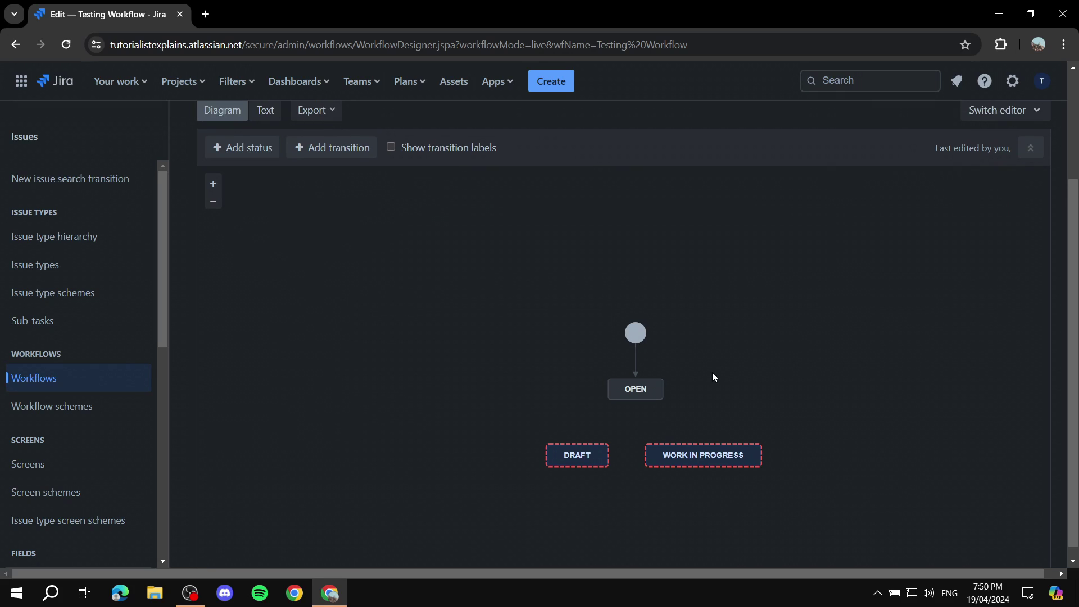
Try to remove the Open status from the workflow diagram.
scroll(584, 323, "down", 1)
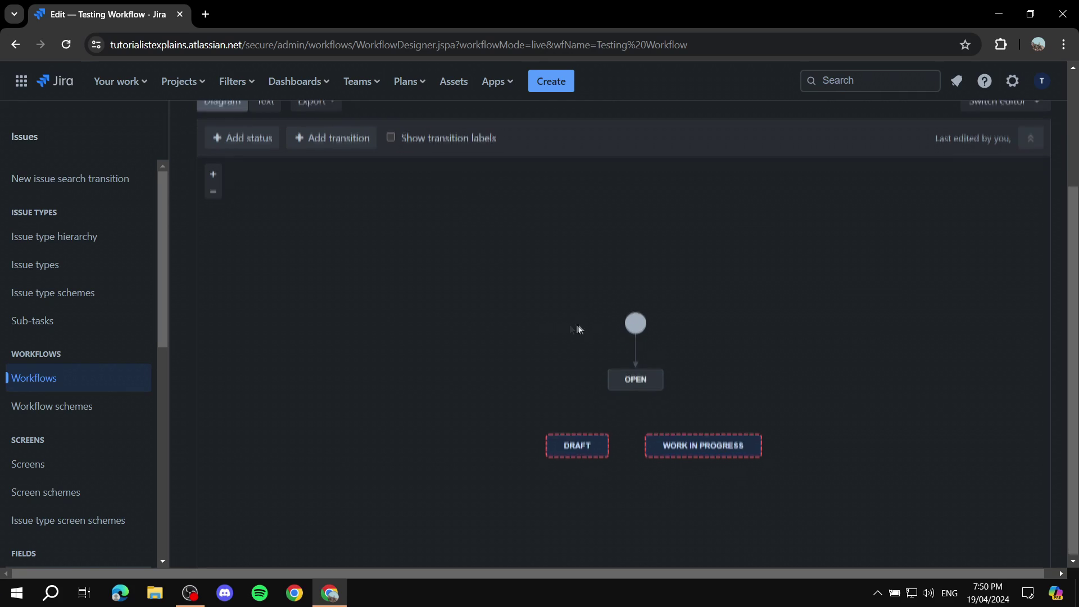
left_click(636, 377)
left_click(961, 408)
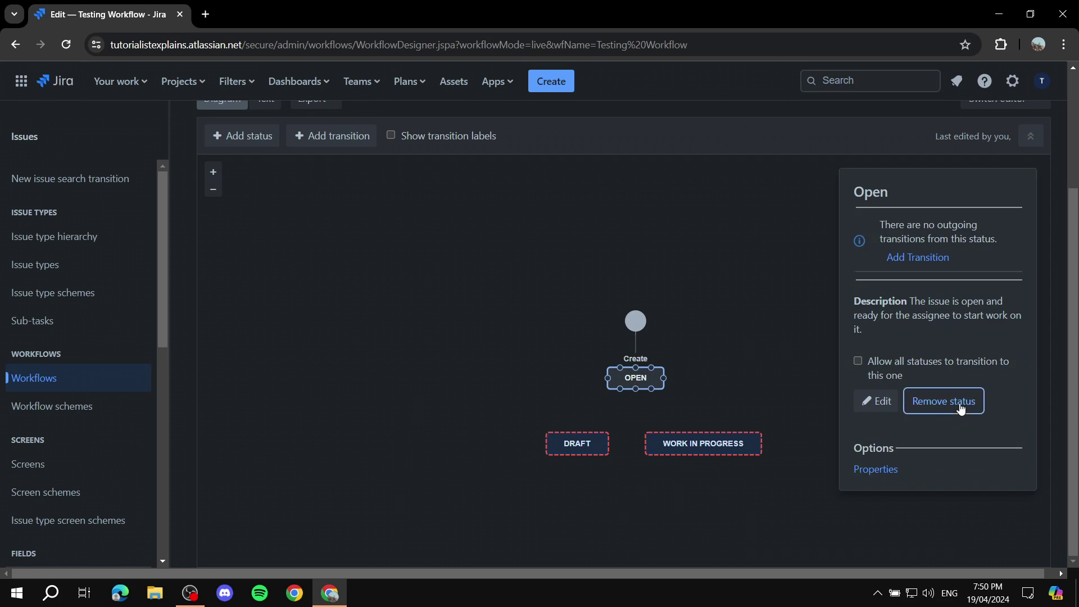
left_click(689, 364)
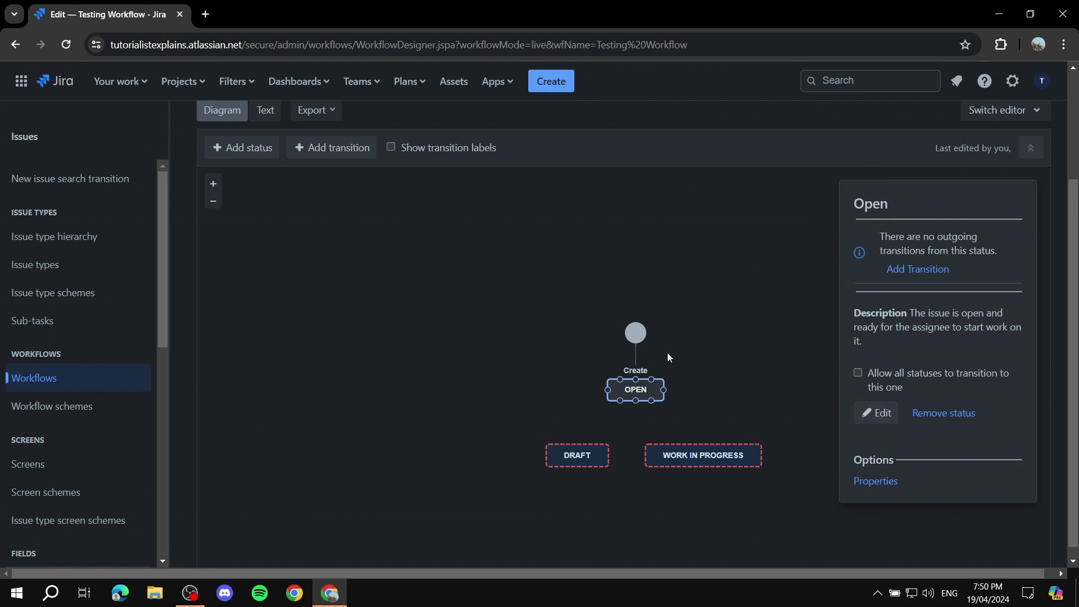
left_click(740, 352)
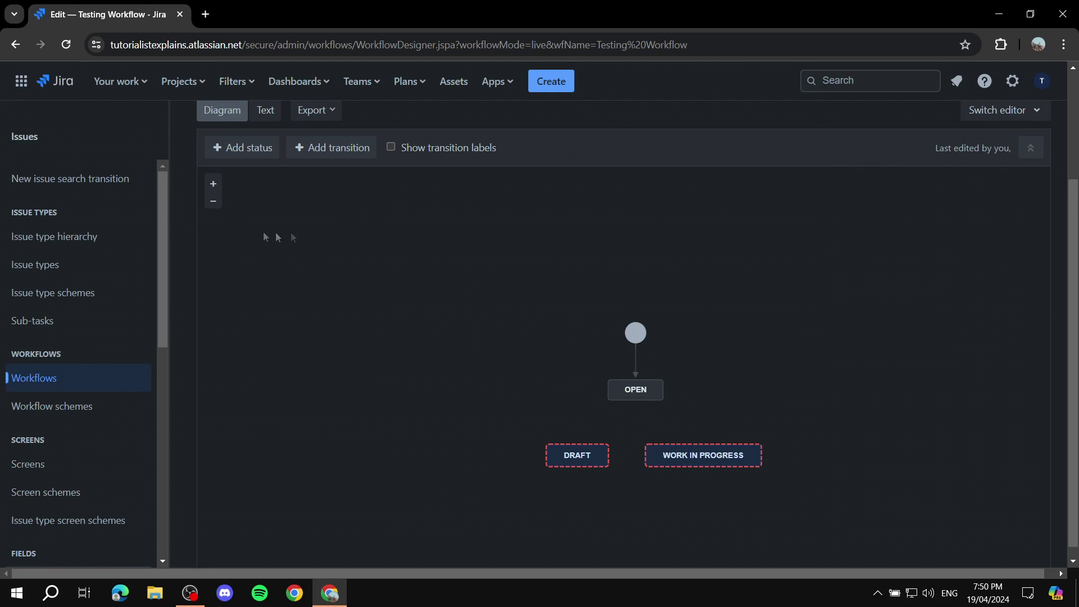
Create a new To Do status named Start, described as "Here is the start of the task", and place it left of the start node.
mouse_move(667, 402)
left_click(252, 155)
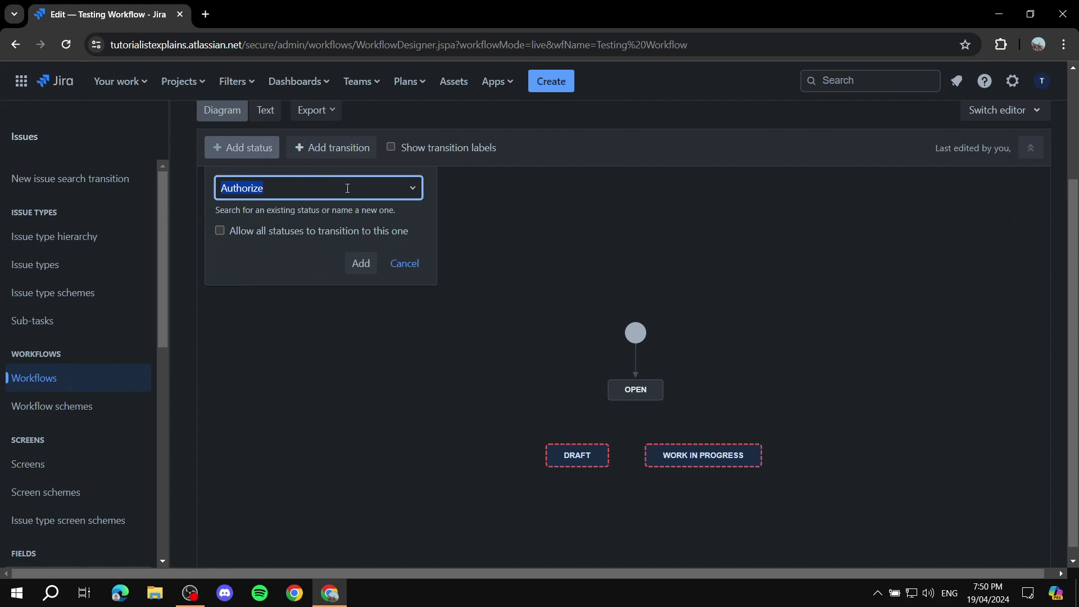
type("Start")
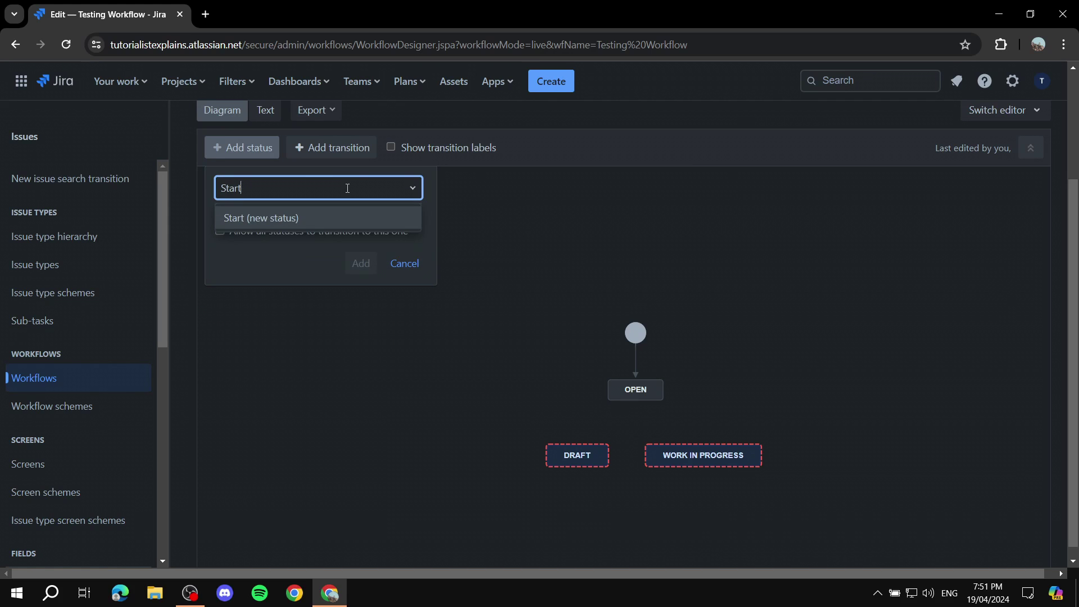
left_click(330, 216)
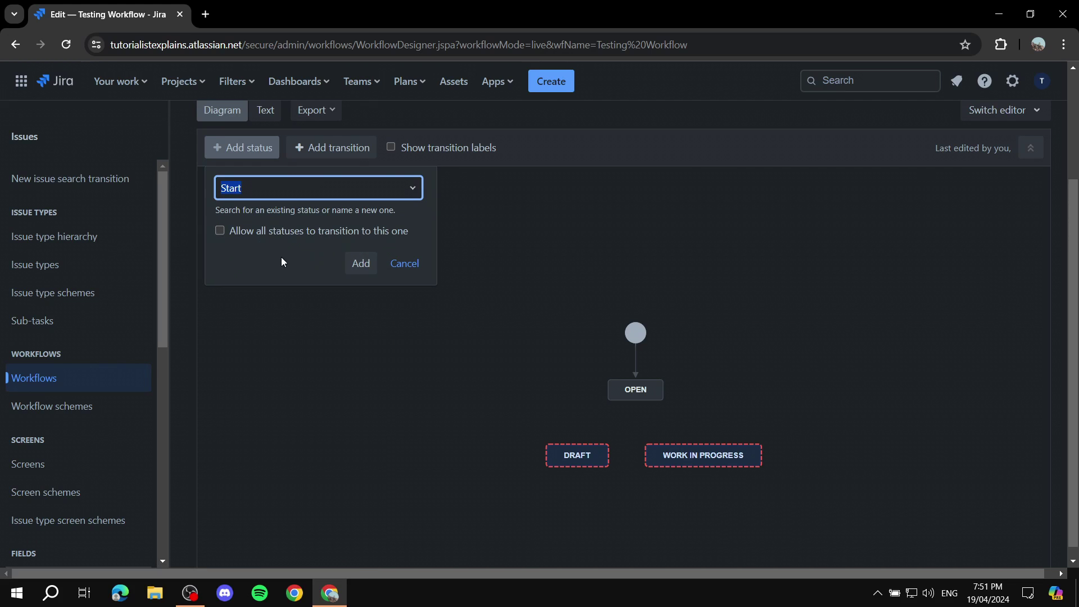
left_click(361, 265)
left_click(471, 285)
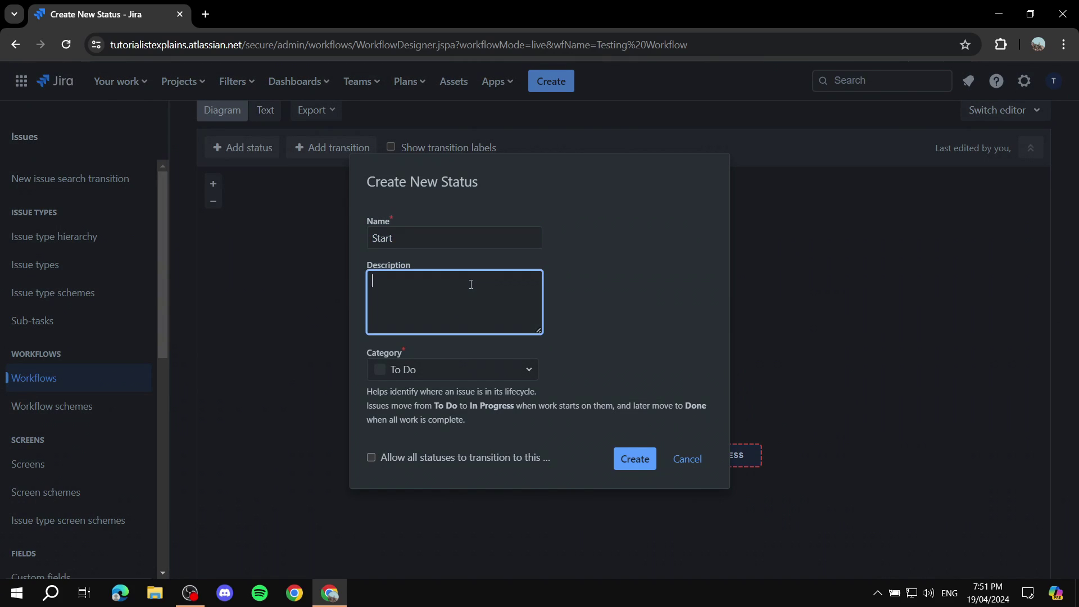
type("Here is the start of the task")
left_click(514, 373)
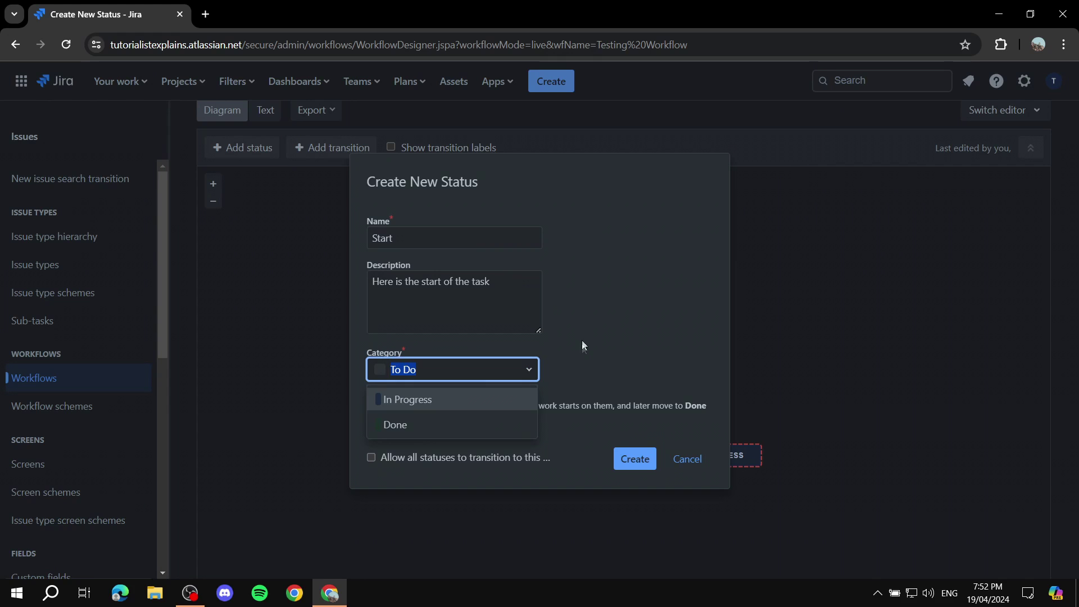
left_click(625, 342)
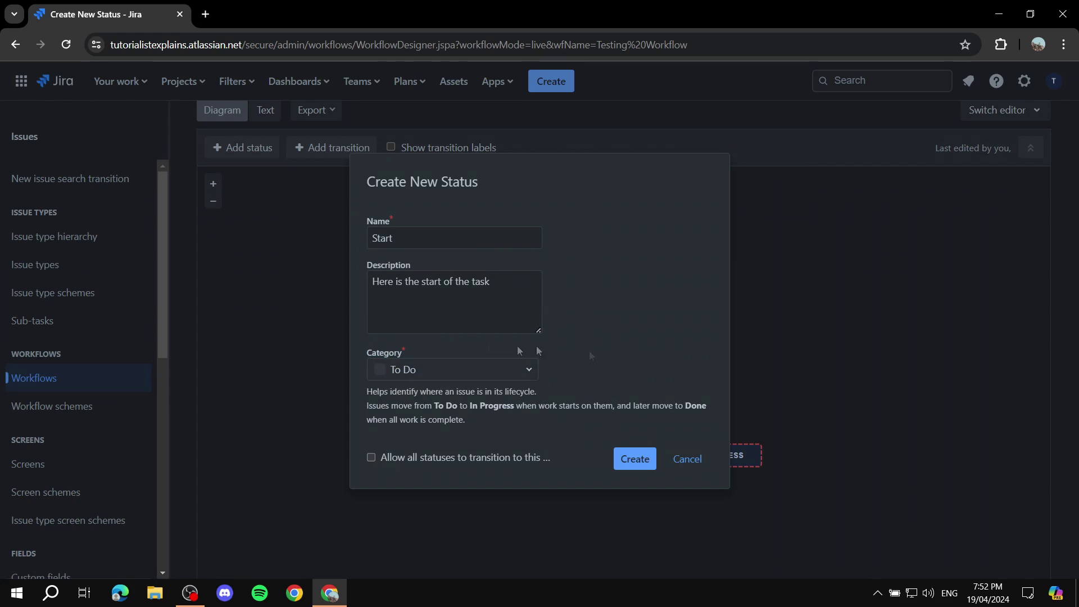
left_click(634, 448)
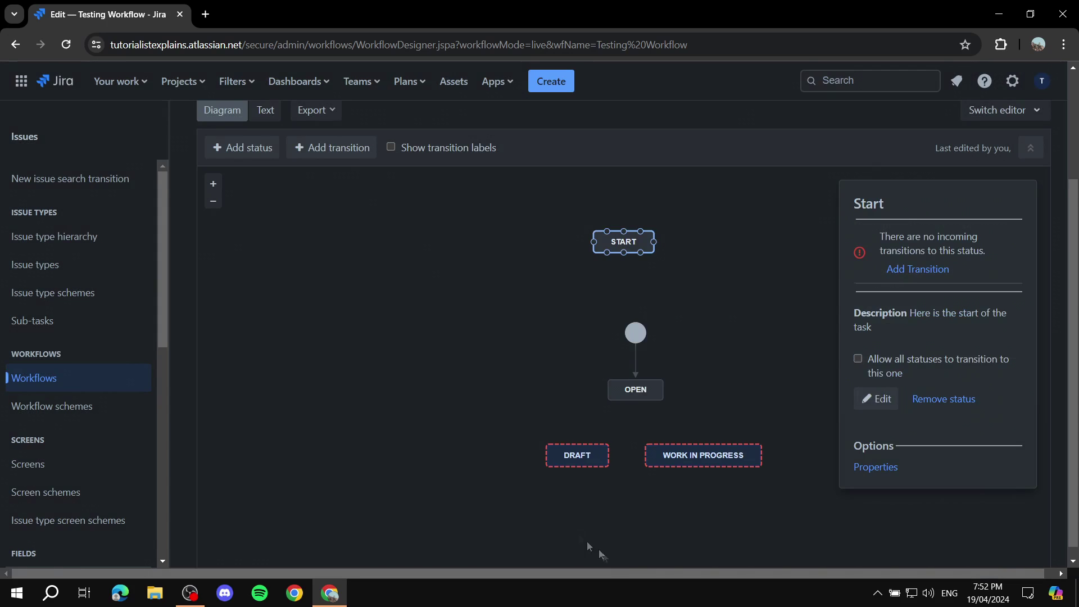
left_click_drag(619, 240, 560, 388)
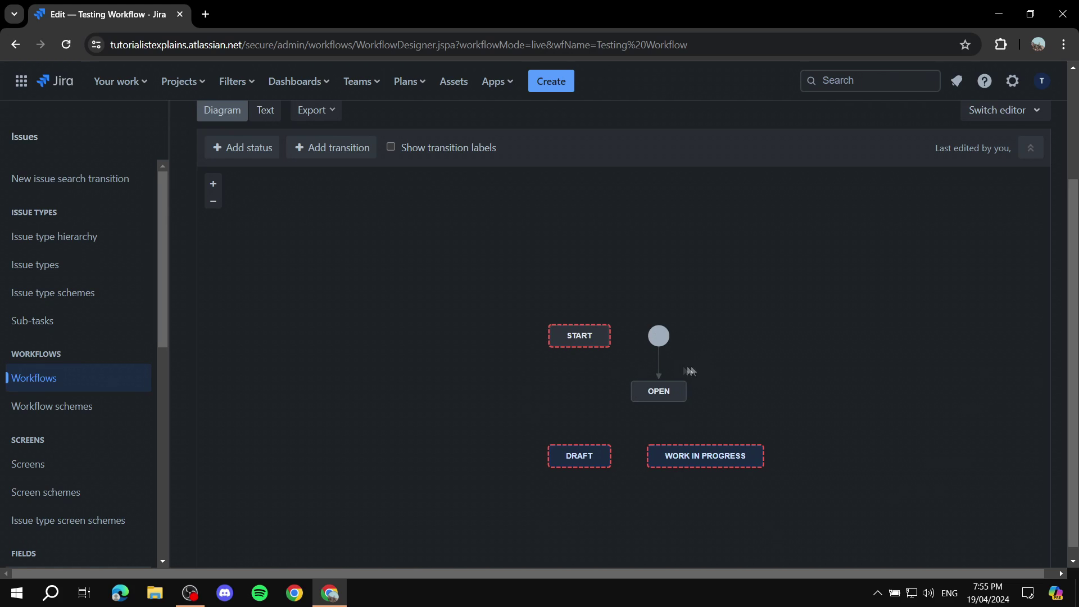
Redirect the Create transition from Open to the Start status, and remove Open from the workflow.
left_click_drag(662, 391, 668, 402)
left_click(666, 378)
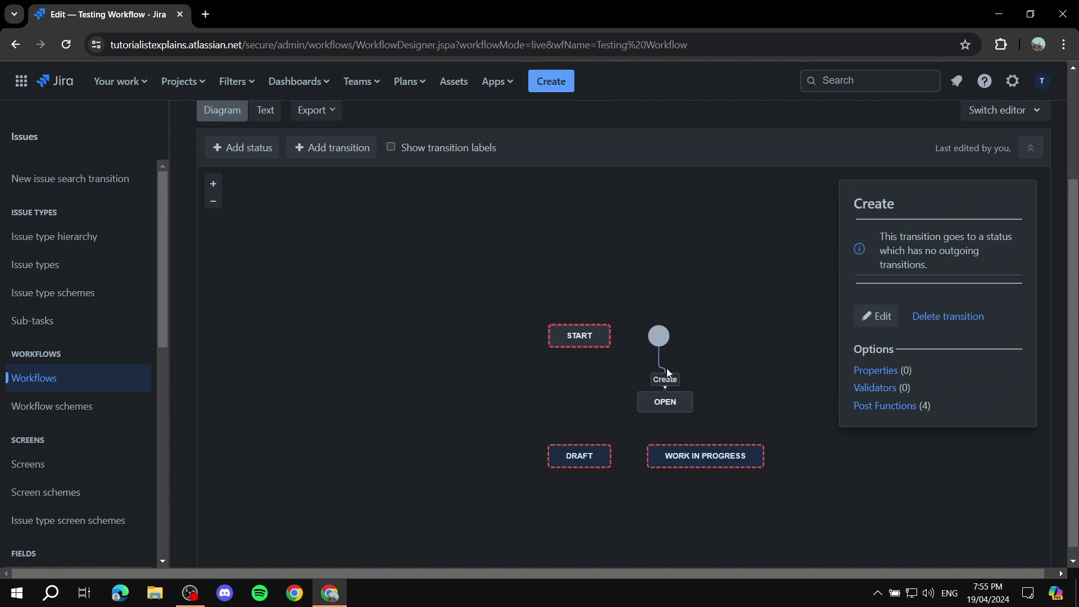
left_click_drag(663, 385, 609, 335)
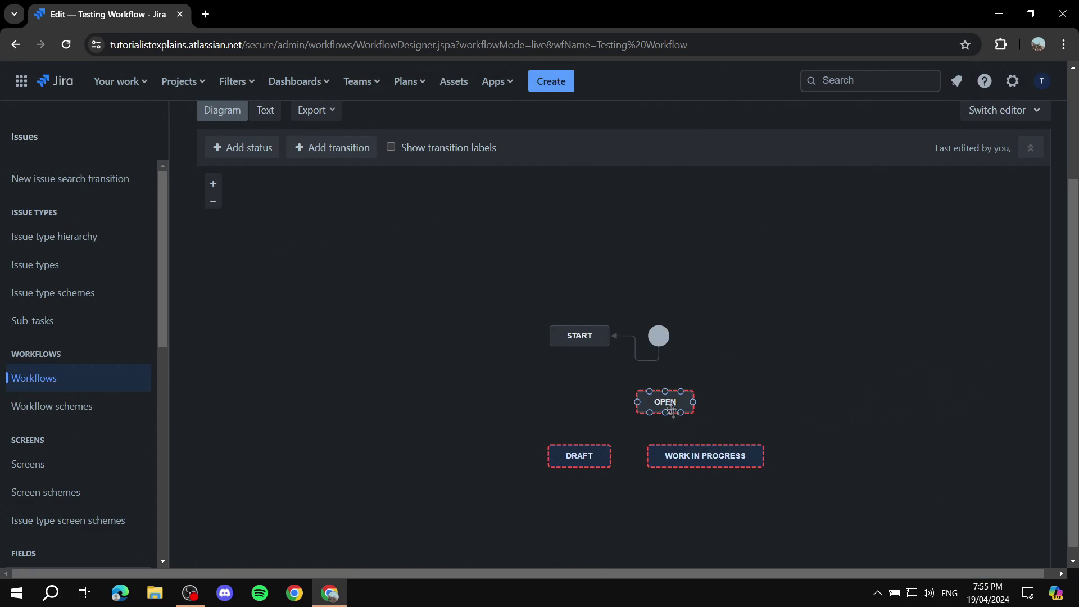
left_click(958, 412)
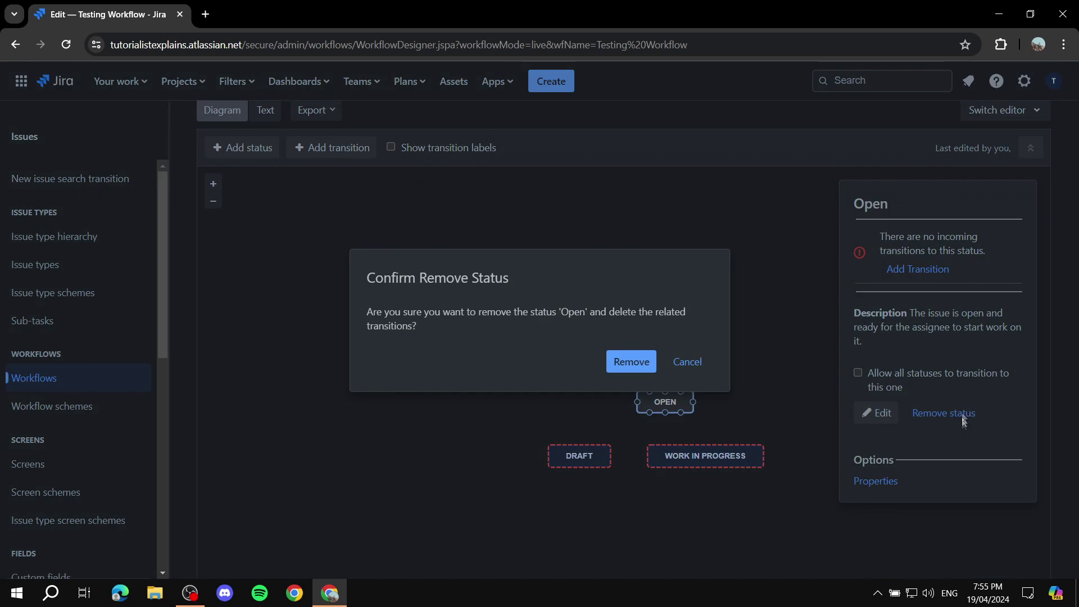
left_click(617, 370)
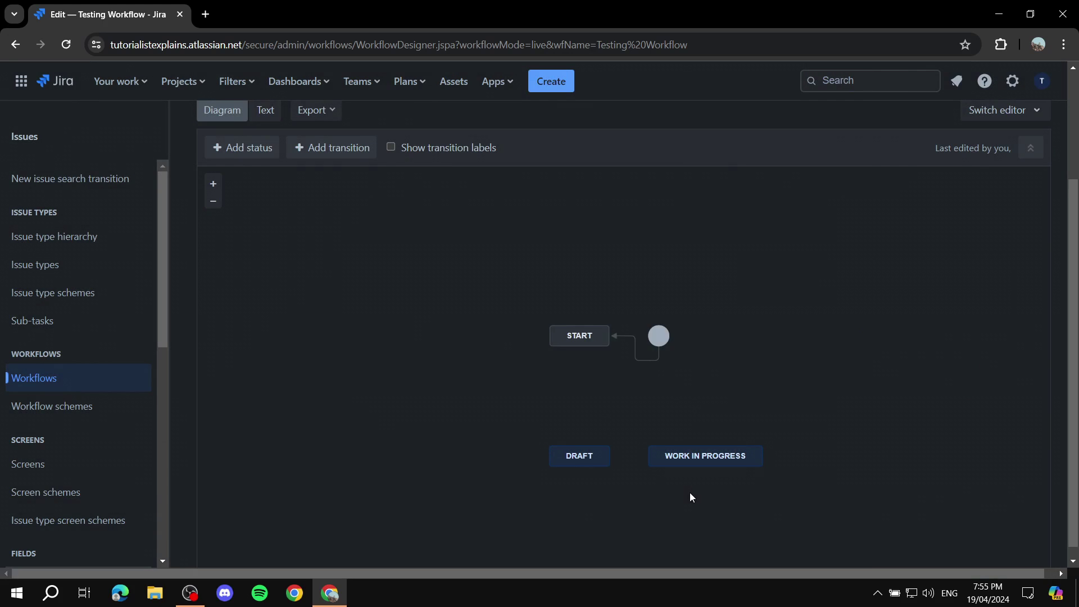
Rearrange the diagram with Start below and left of the start node, Draft beneath Start, and Work in progress to the right of Draft.
left_click(569, 337)
left_click_drag(569, 339, 638, 395)
scroll(790, 377, "down", 1)
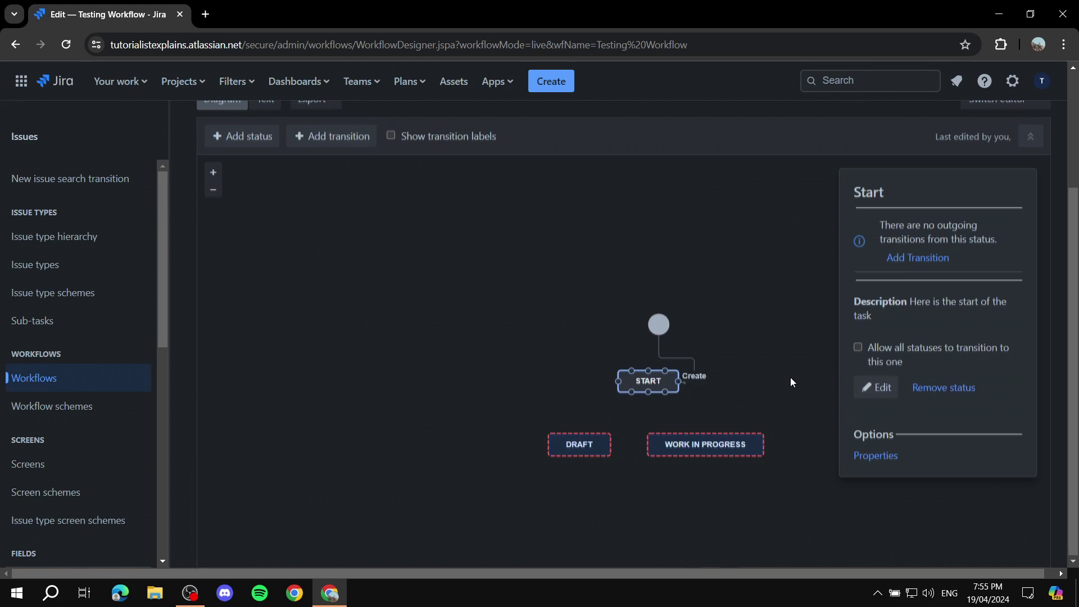
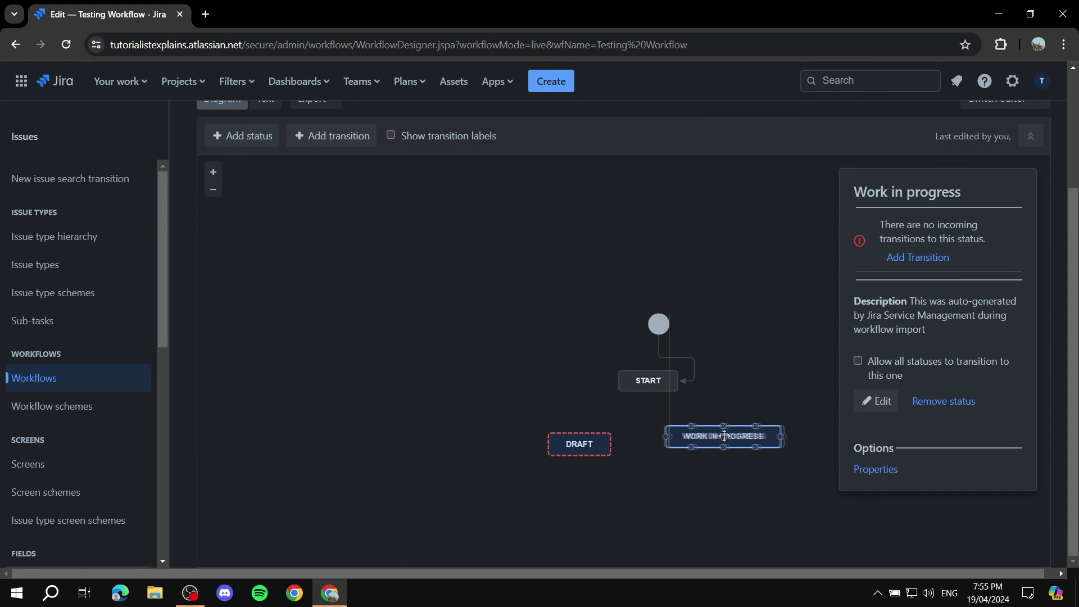
left_click_drag(585, 446, 605, 438)
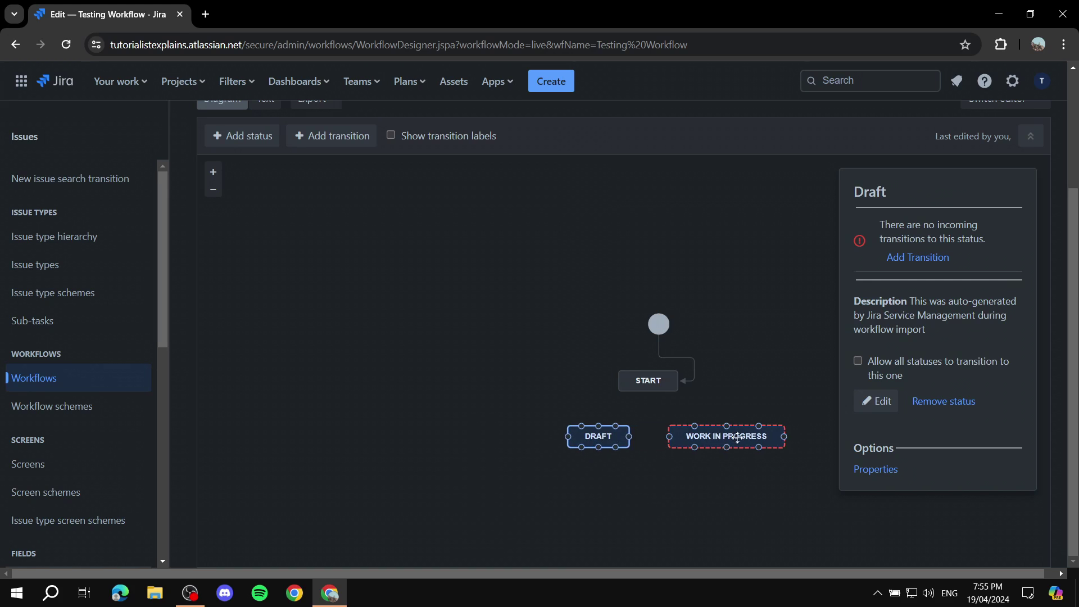
left_click_drag(732, 434, 722, 456)
left_click_drag(600, 436, 534, 455)
left_click_drag(703, 457, 644, 457)
left_click_drag(646, 381, 539, 372)
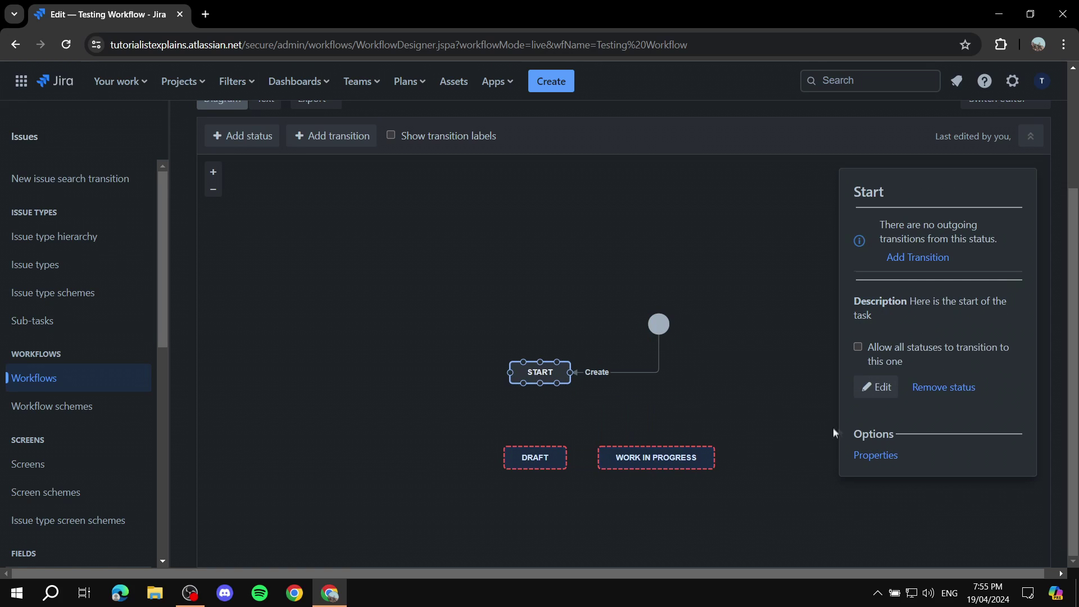
left_click(686, 388)
left_click_drag(653, 463, 644, 460)
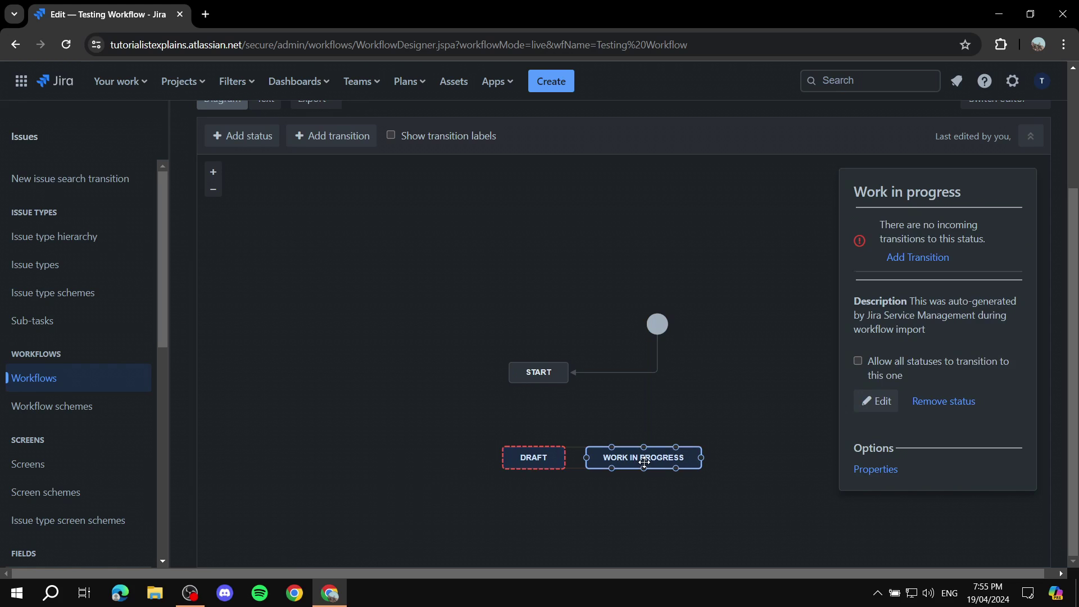
Add the existing Under review status and place it in line to the right of Work in progress.
left_click(225, 135)
left_click(410, 179)
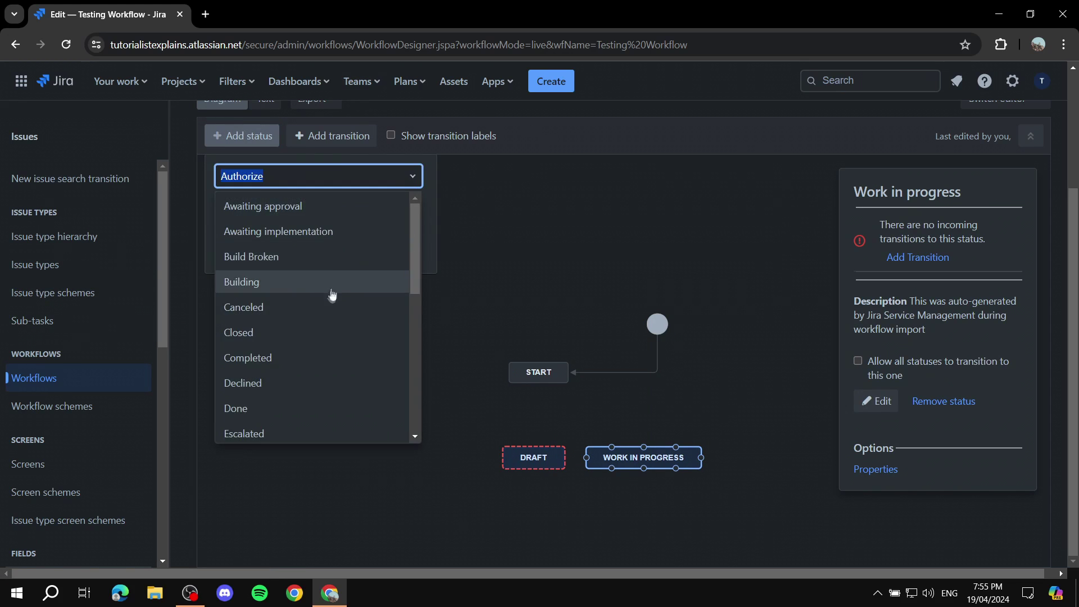
scroll(321, 311, "down", 1)
scroll(298, 326, "down", 1)
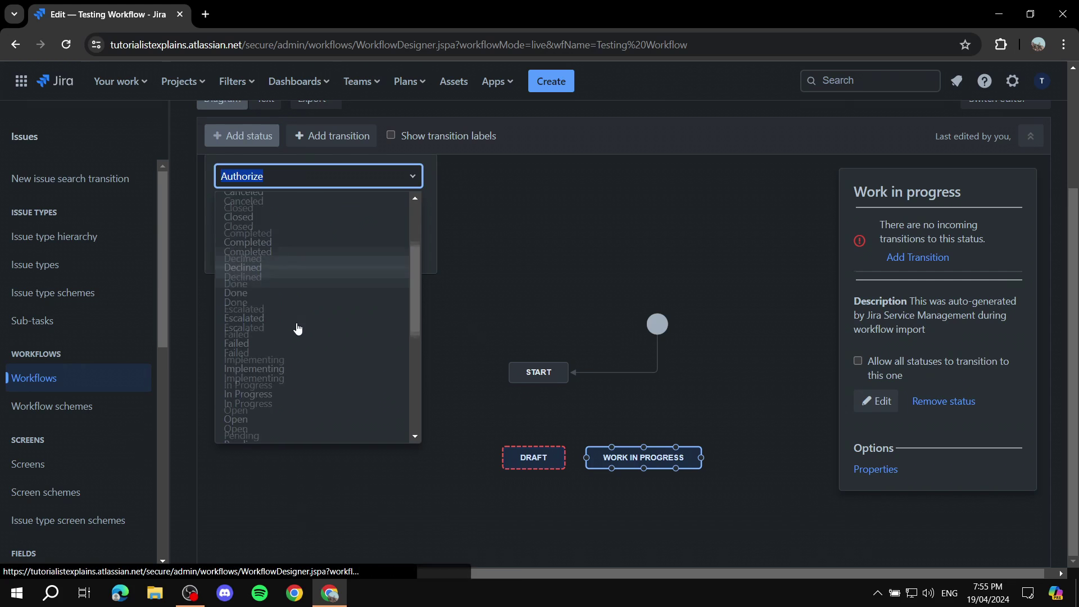
scroll(345, 310, "down", 1)
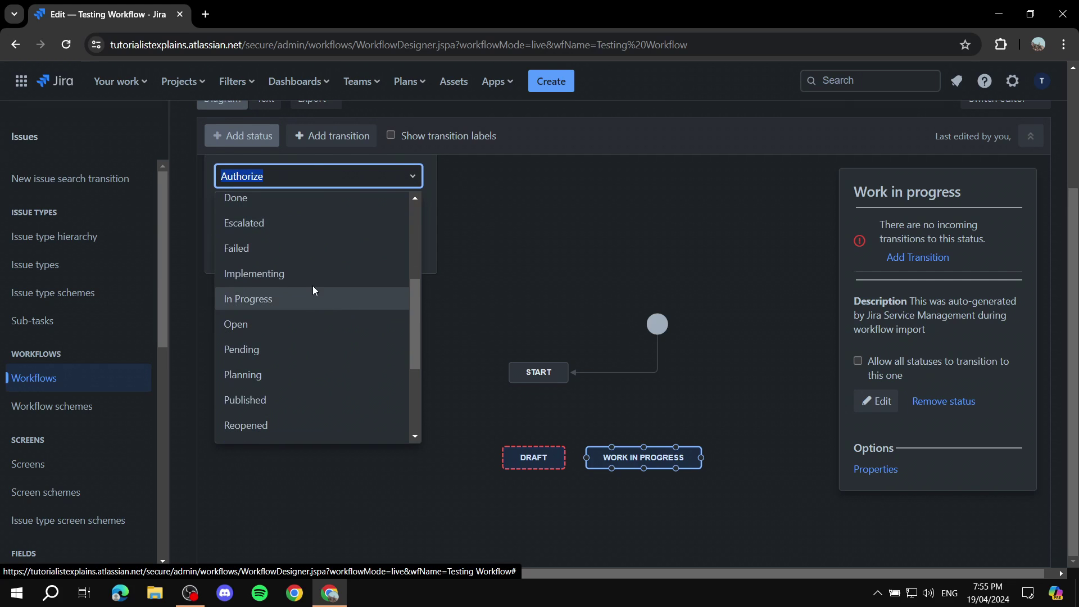
scroll(313, 285, "down", 3)
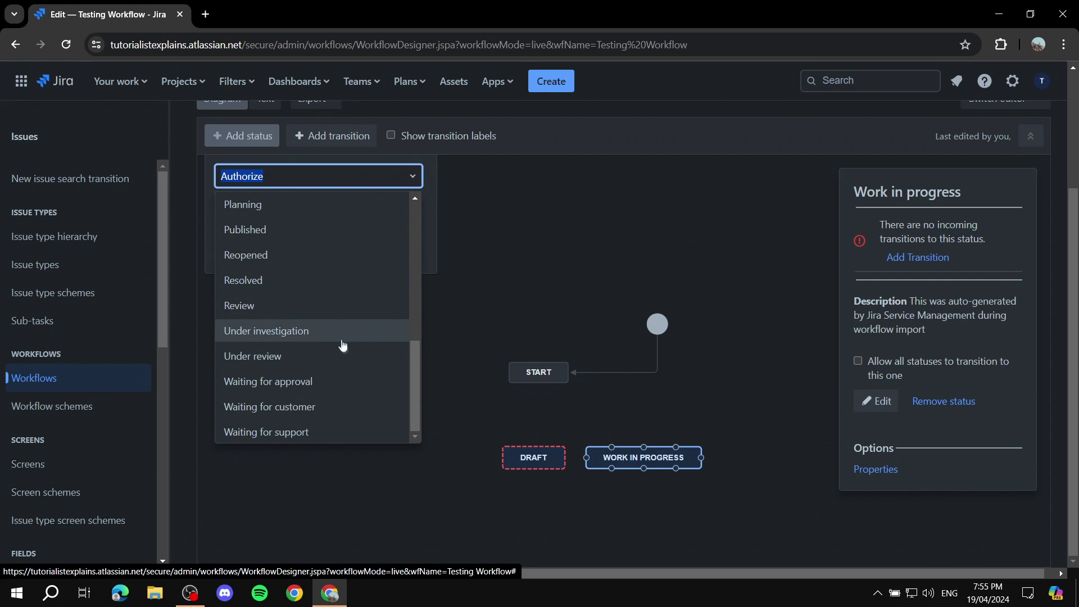
left_click(303, 356)
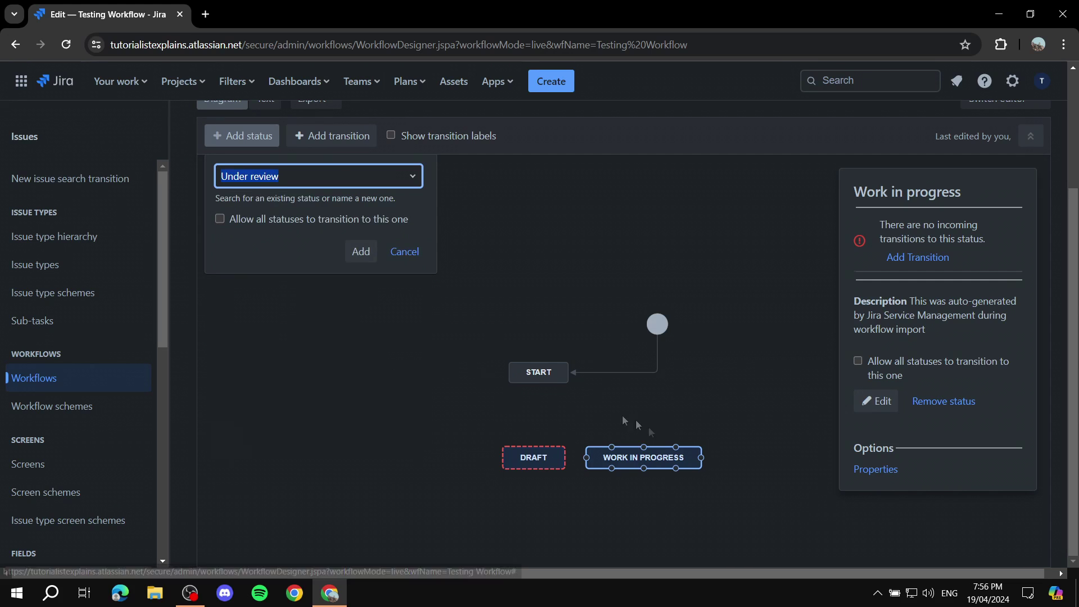
left_click(362, 251)
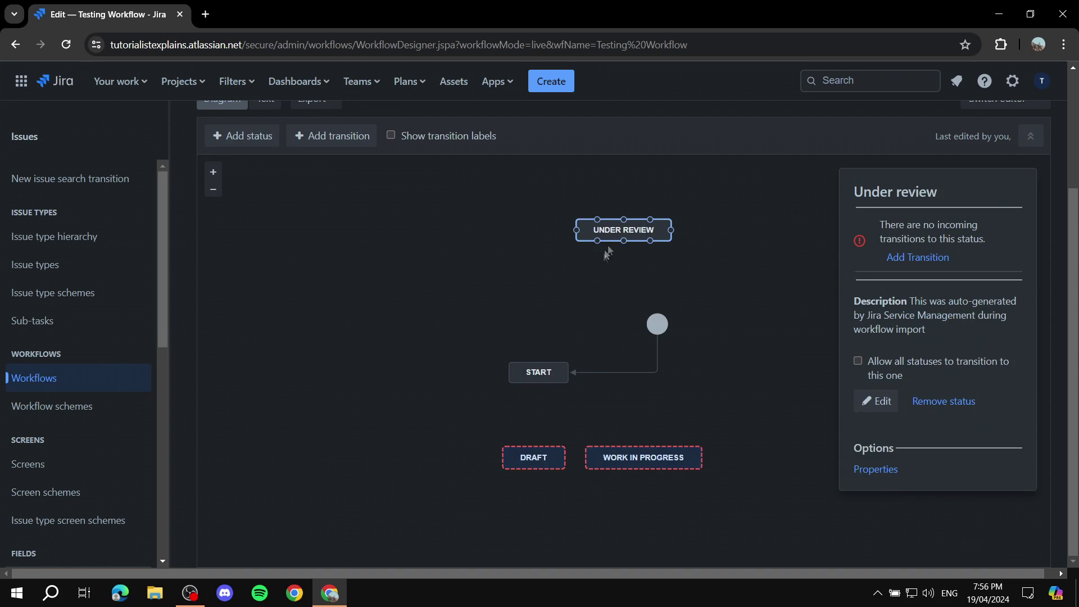
left_click_drag(621, 228, 763, 458)
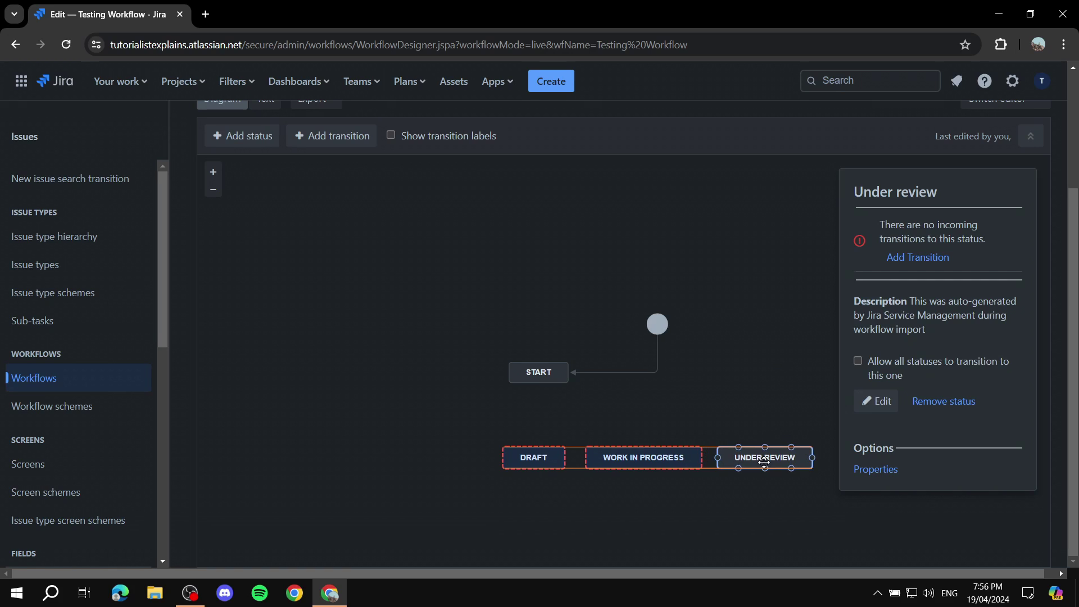
left_click(762, 493)
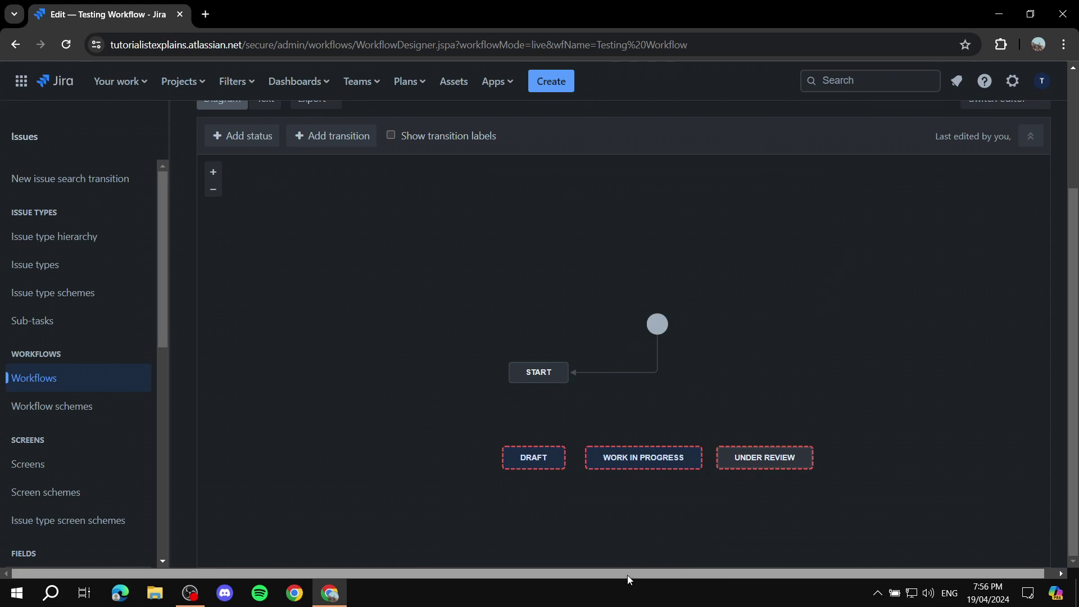
Add the existing Done status to the workflow and place it below Work in progress.
left_click_drag(627, 575, 639, 575)
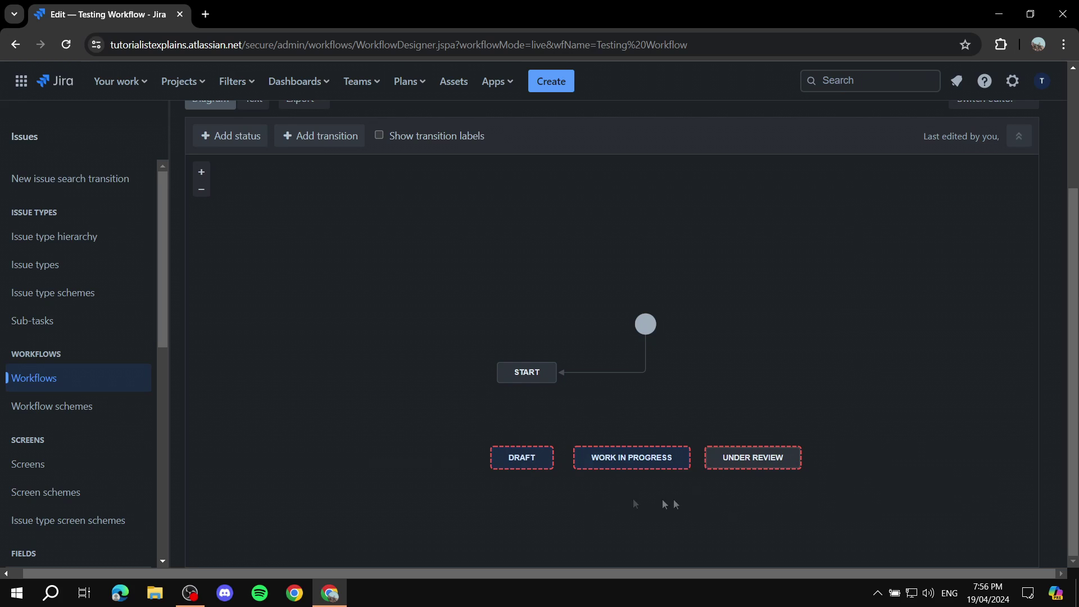
left_click(232, 138)
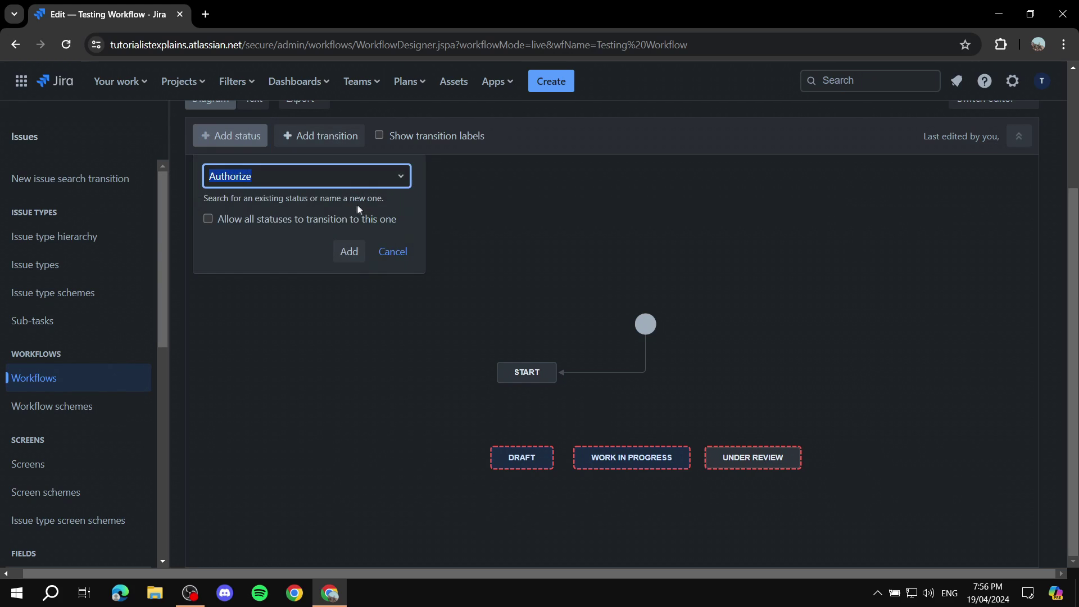
type("Done")
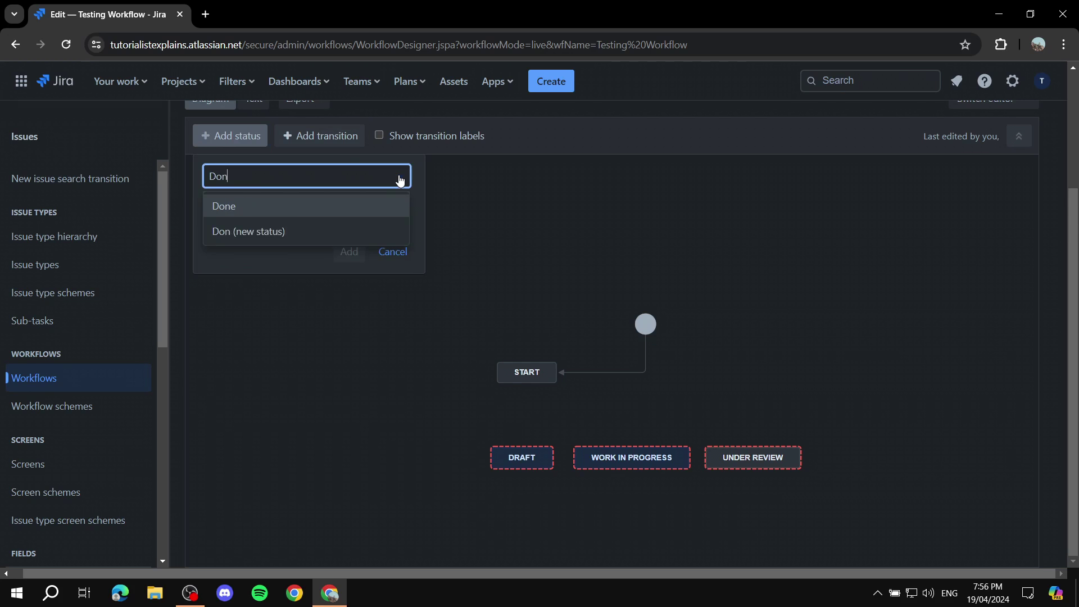
left_click(345, 207)
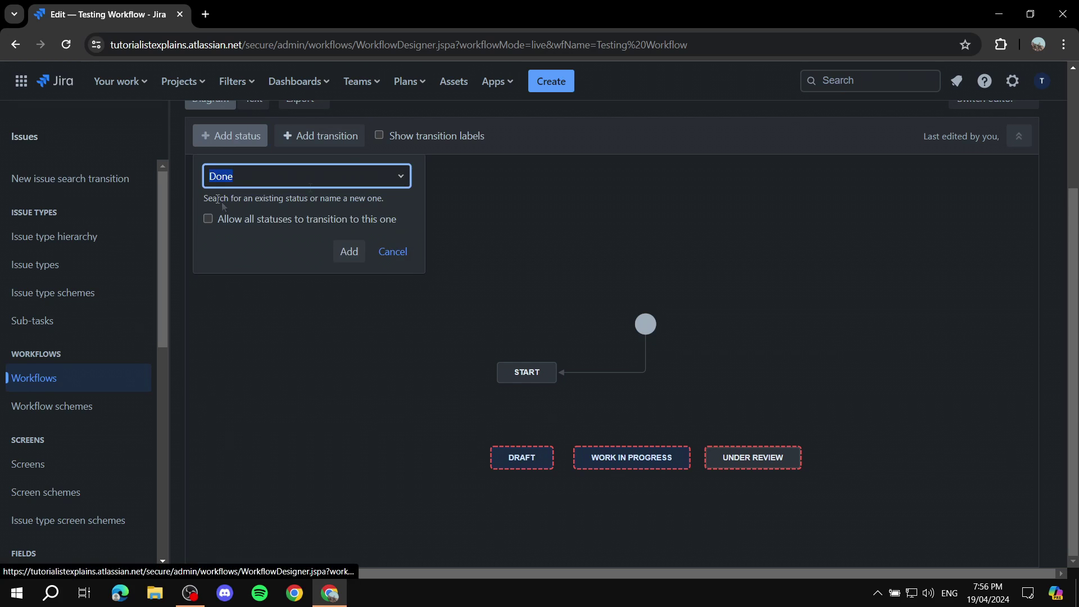
left_click(349, 252)
left_click_drag(612, 231, 631, 517)
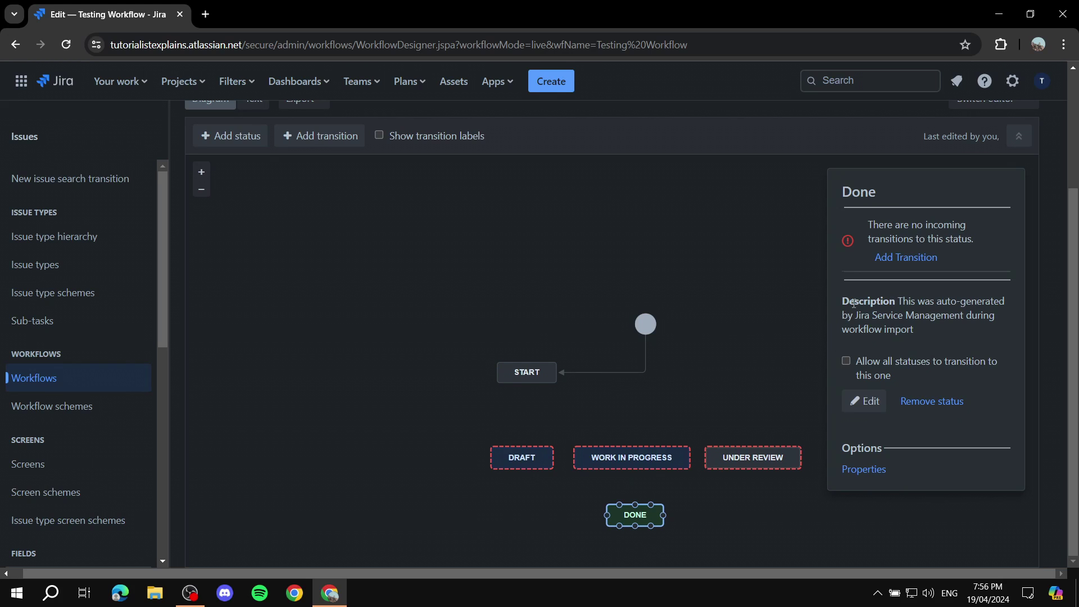
left_click(522, 459)
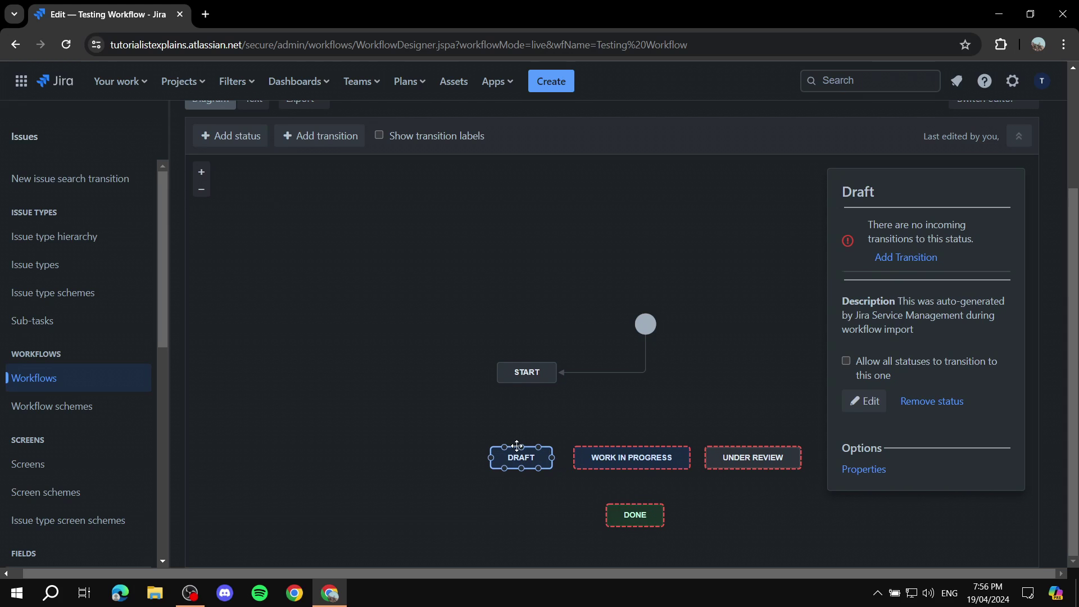
left_click(894, 258)
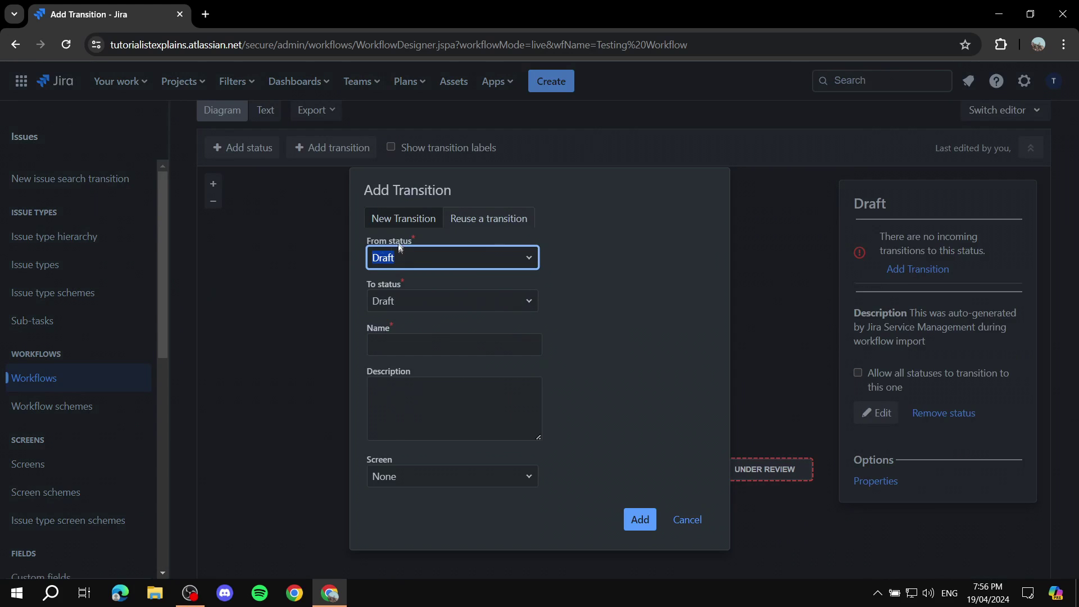
left_click(527, 301)
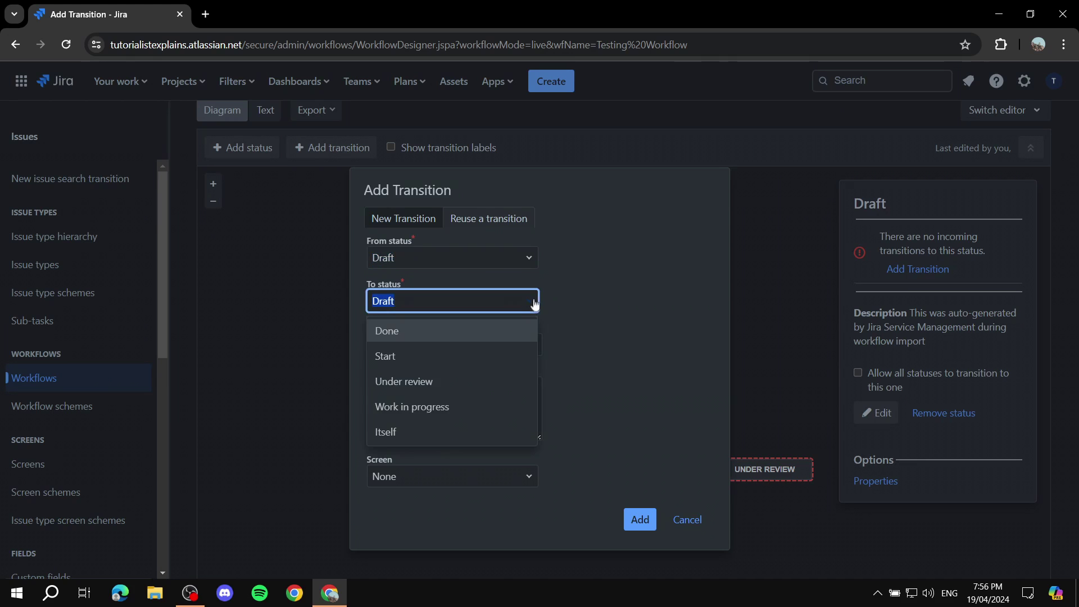
left_click(615, 316)
left_click(701, 514)
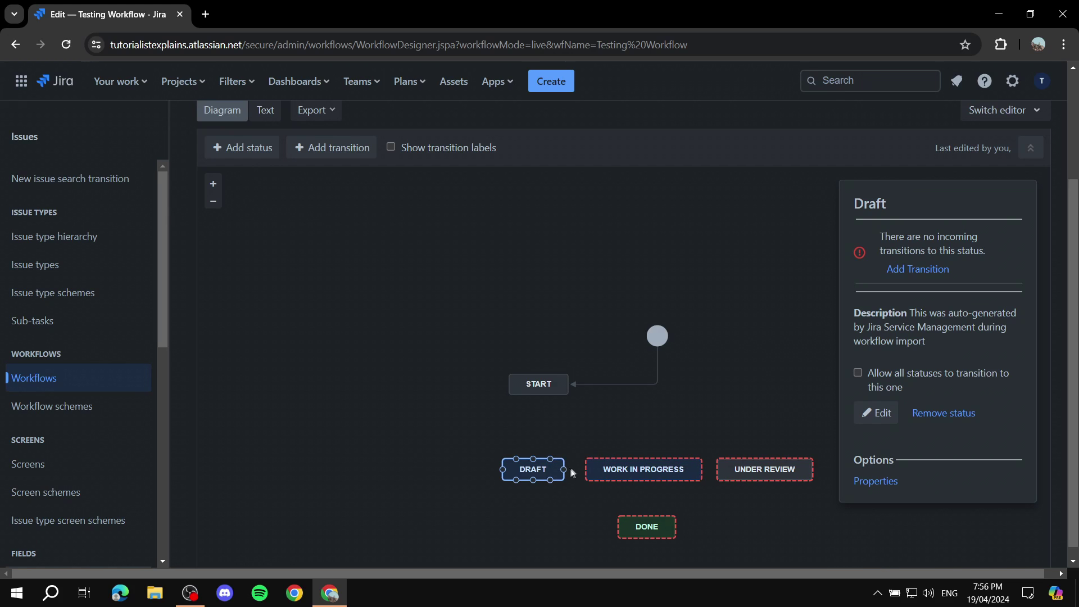
Add a transition named Start progress from the Draft status to Work in progress.
left_click_drag(565, 468, 586, 469)
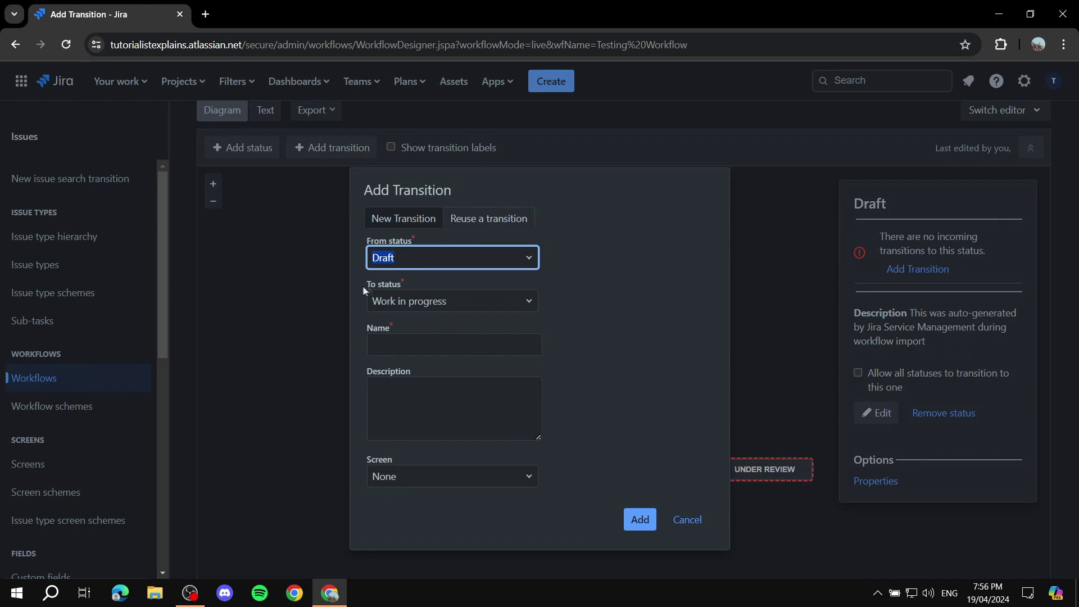
left_click(445, 343)
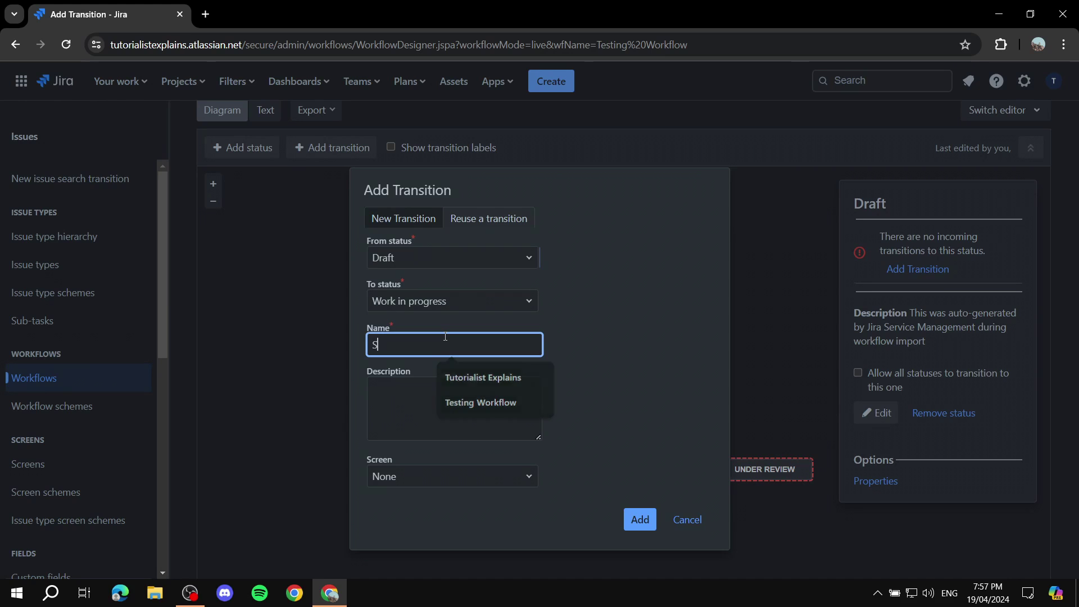
type("Start progress")
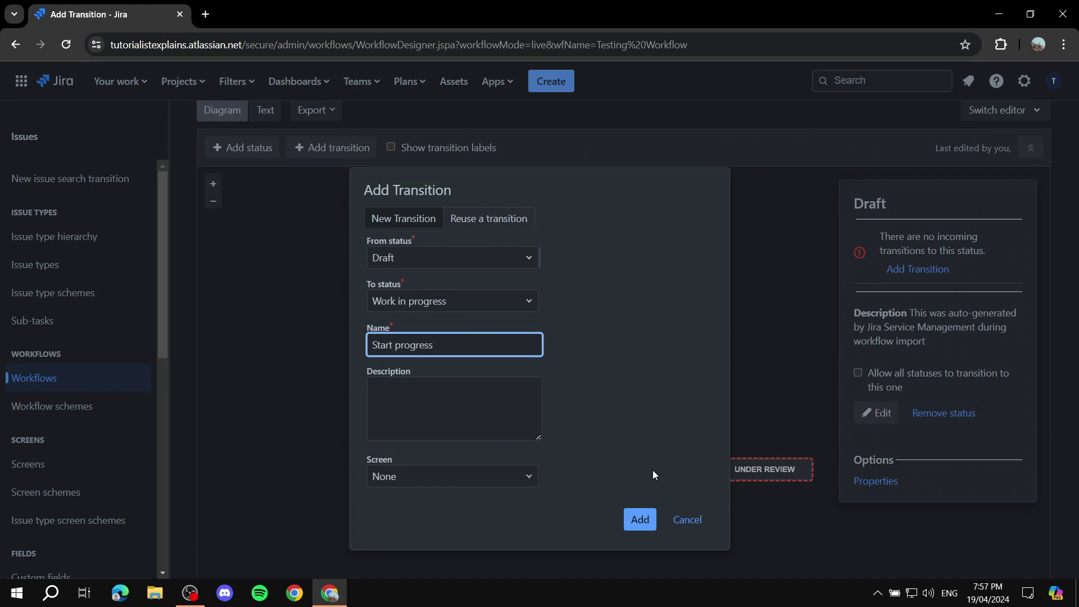
left_click(640, 520)
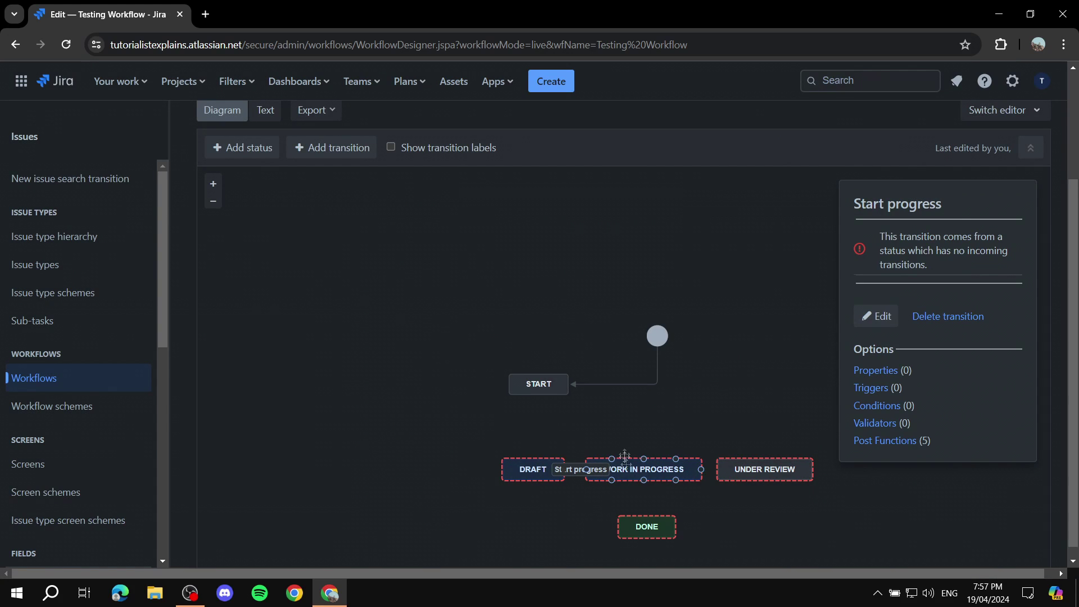
Add a transition named Start draft from the Draft status to the Start status.
left_click_drag(533, 459, 534, 393)
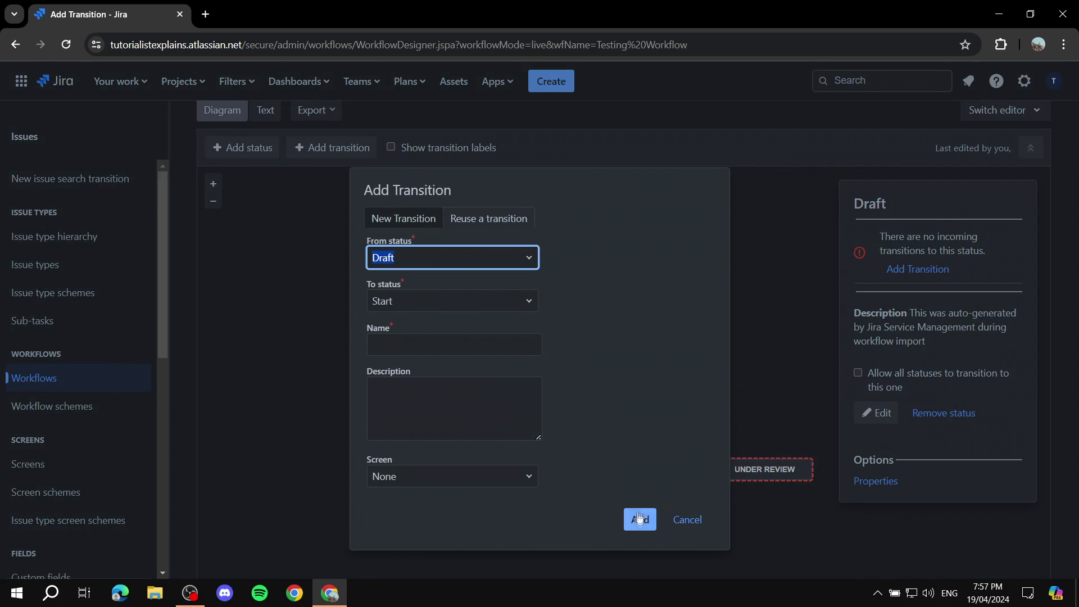
left_click(450, 336)
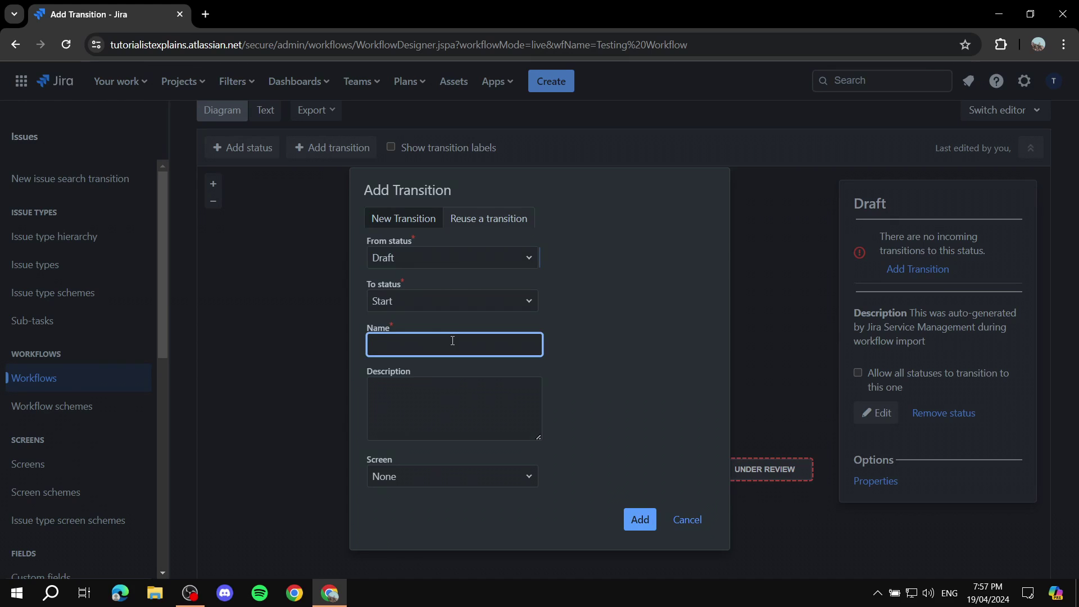
type("Start draft")
left_click(640, 518)
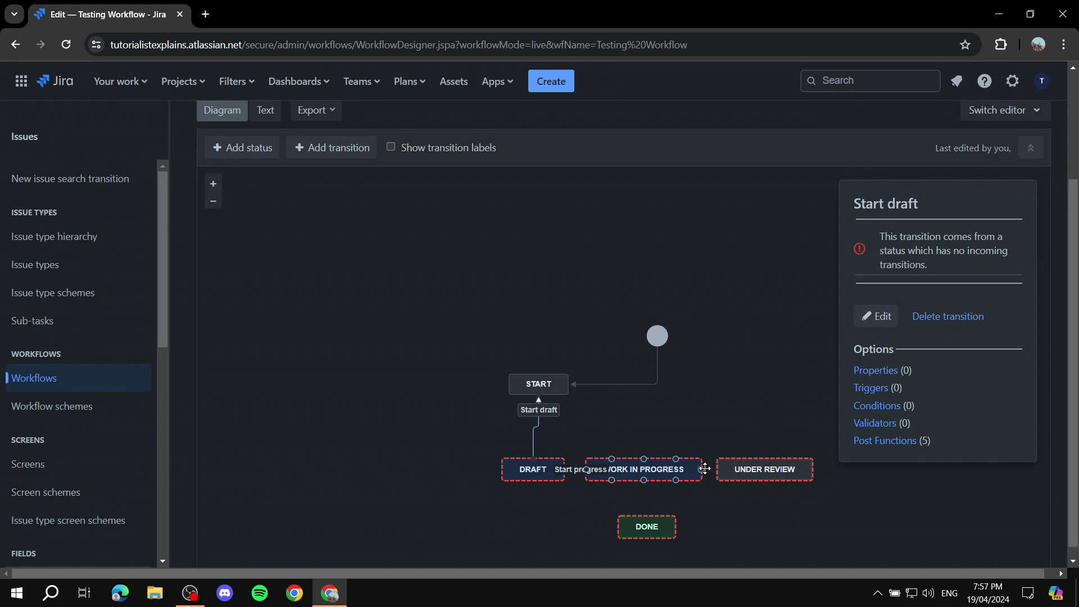
Space out the row of statuses by moving Draft further left and Work in progress slightly left, away from Awaiting approval.
left_click_drag(740, 471, 751, 472)
left_click(674, 471)
left_click(771, 470)
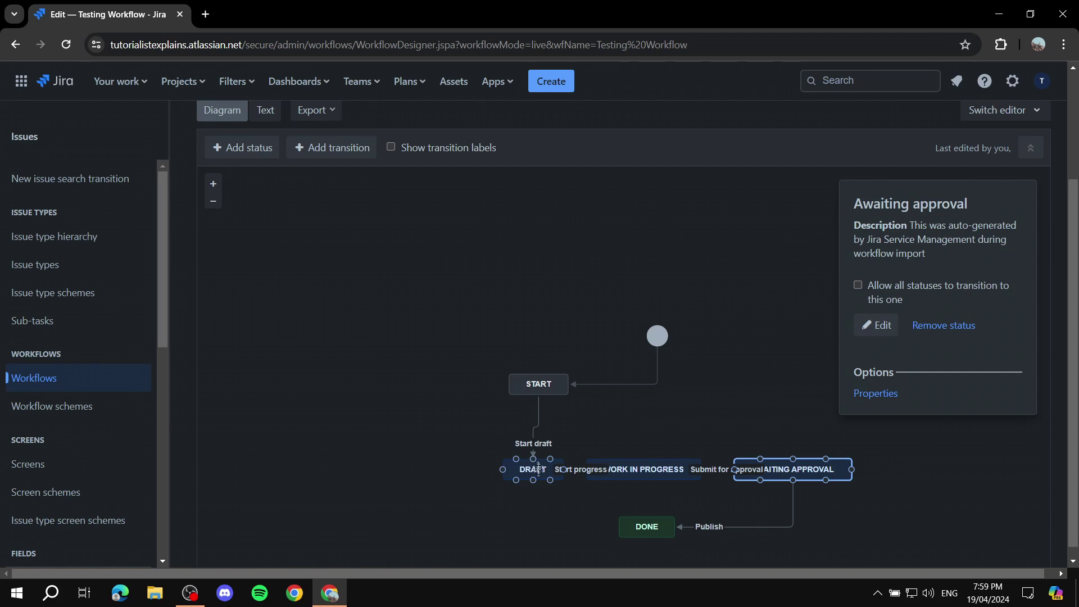
left_click(538, 390)
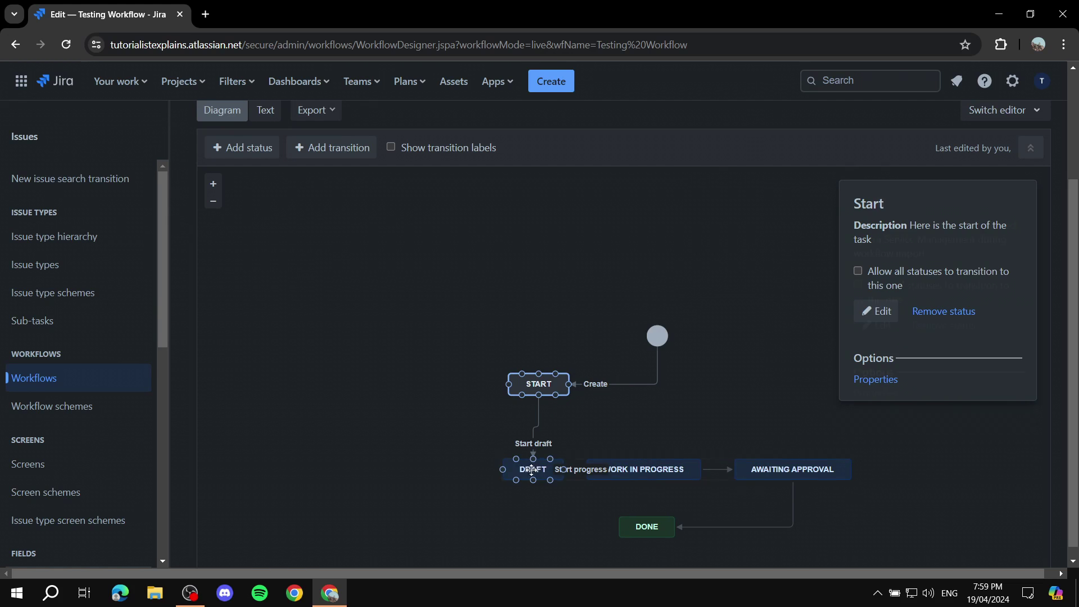
left_click_drag(525, 469, 502, 469)
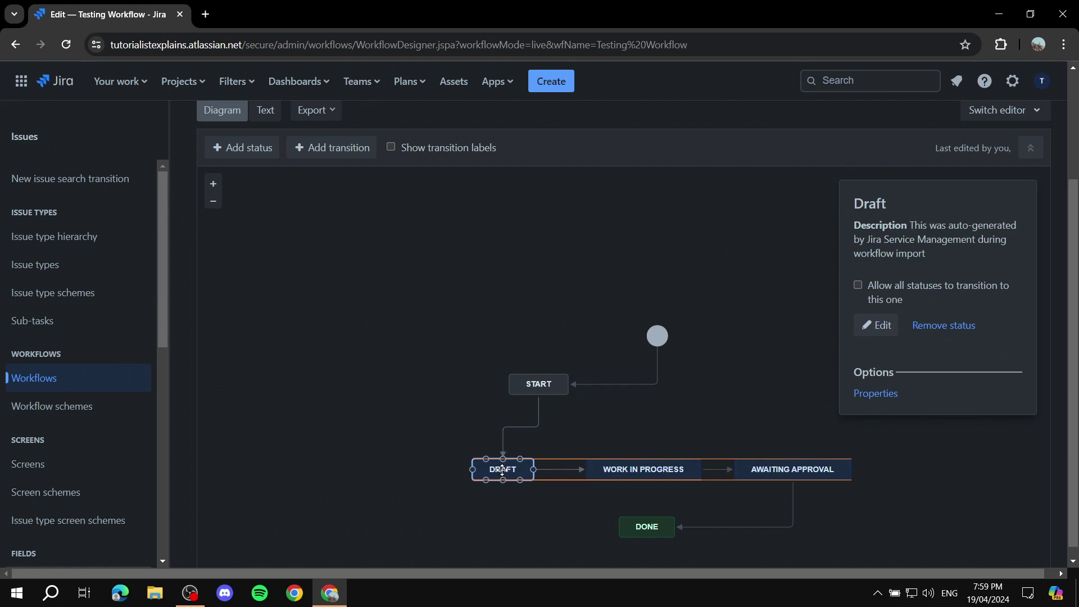
left_click(553, 469)
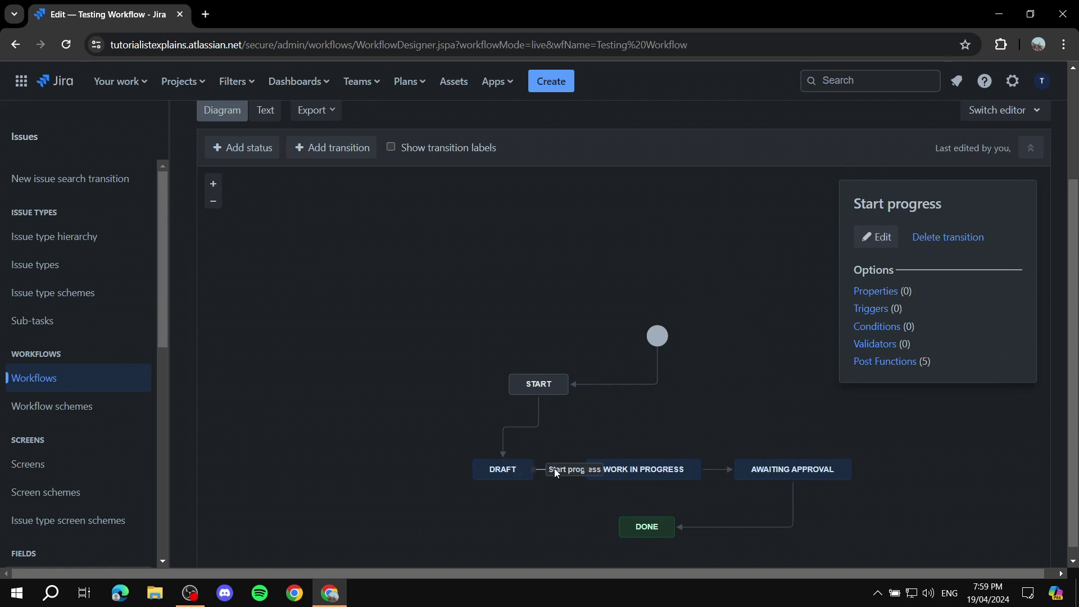
left_click(635, 466)
left_click_drag(652, 471, 638, 470)
left_click(754, 469)
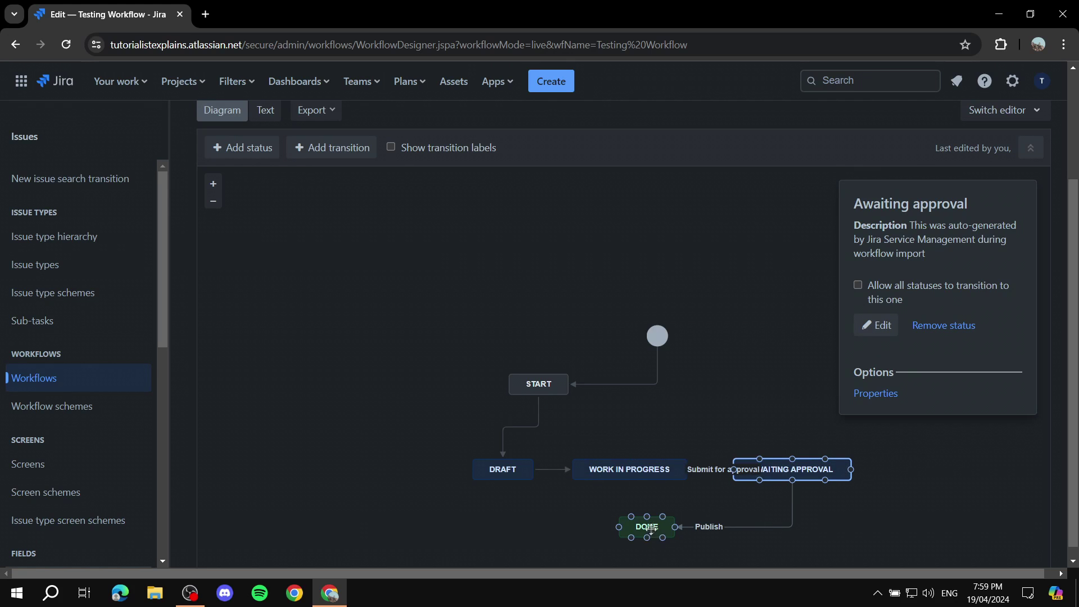
Delete the Publish transition between Awaiting approval and Done.
left_click(712, 527)
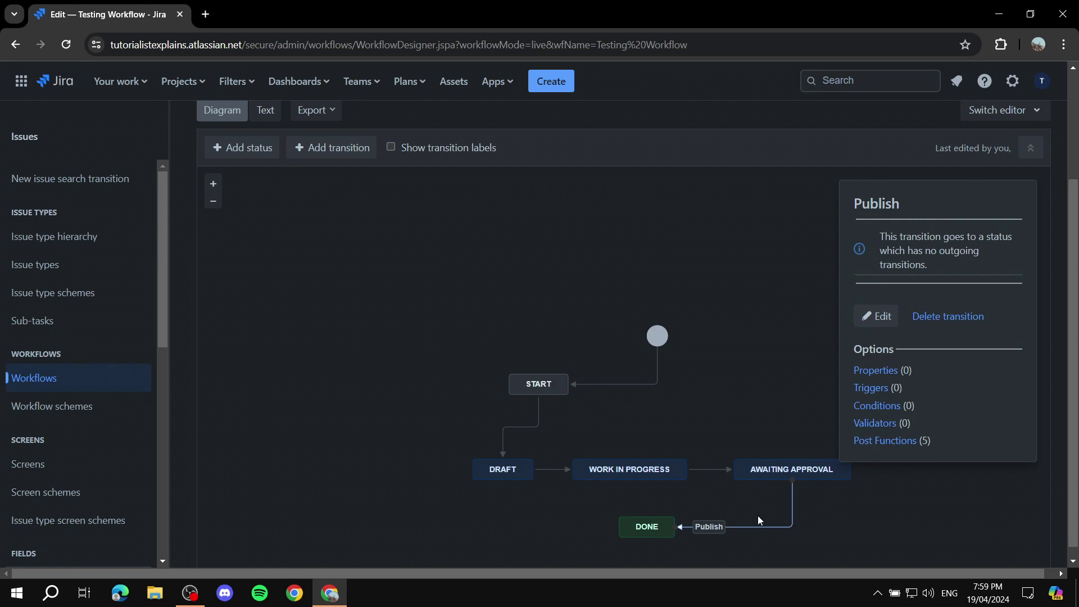
left_click(950, 316)
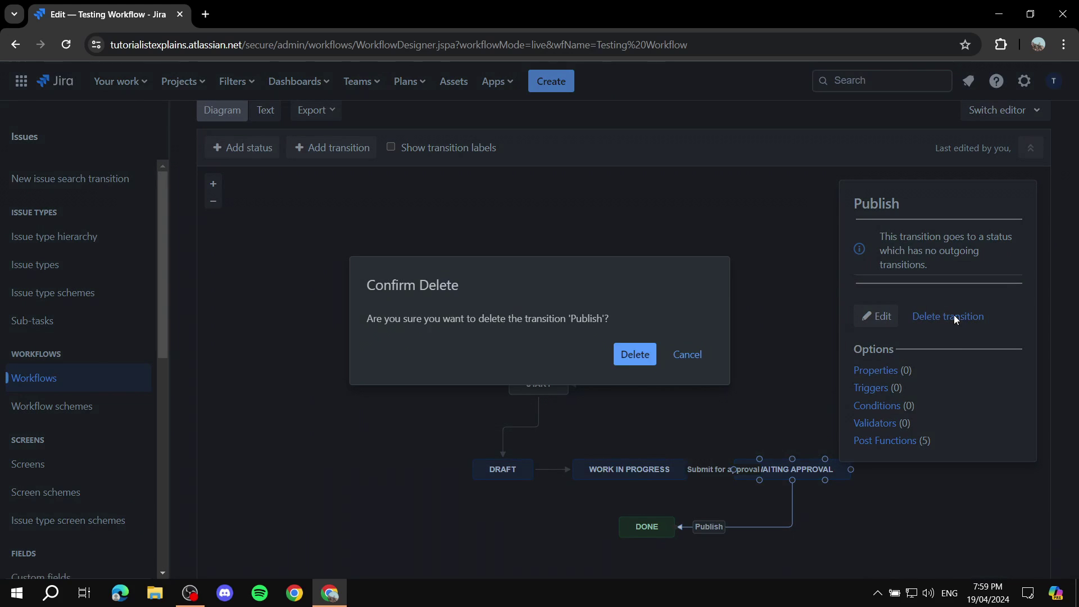
left_click(629, 353)
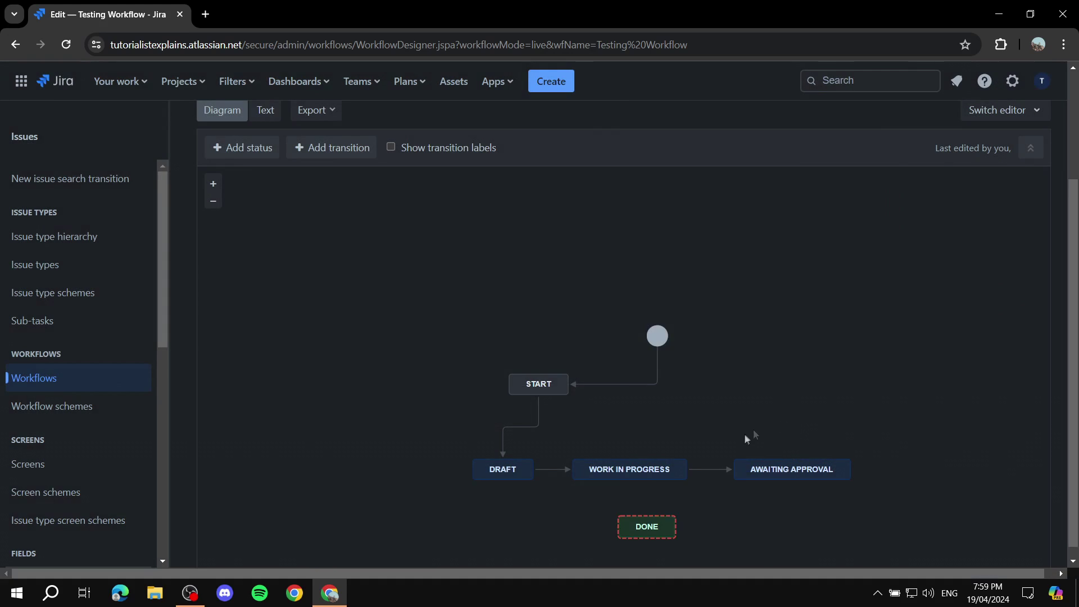
Draw a new transition from Awaiting approval to Done and name it Publish.
mouse_move(788, 482)
left_click_drag(796, 478, 679, 530)
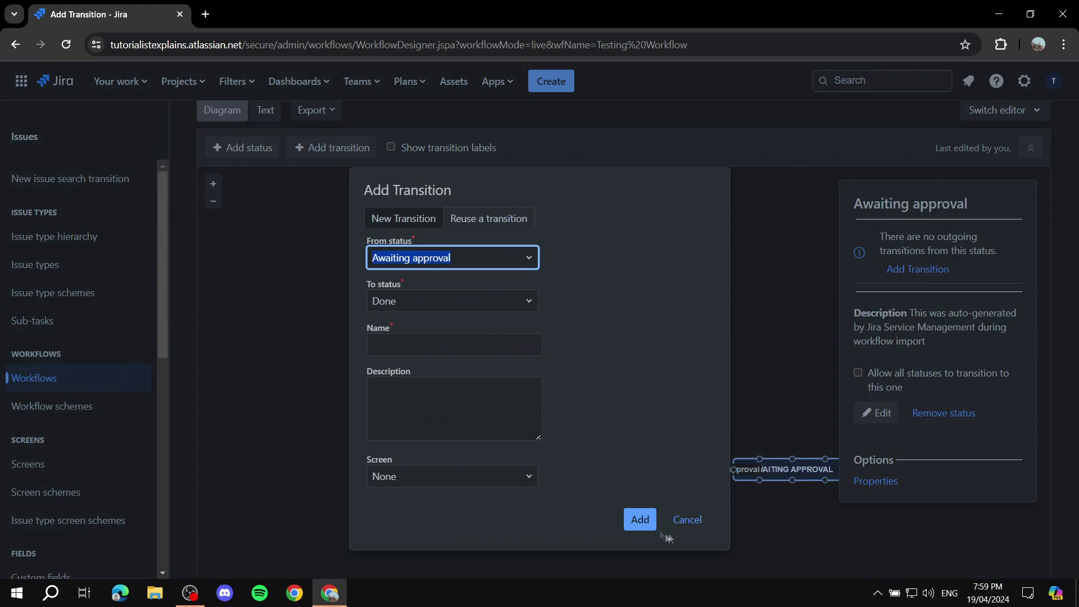
left_click(475, 344)
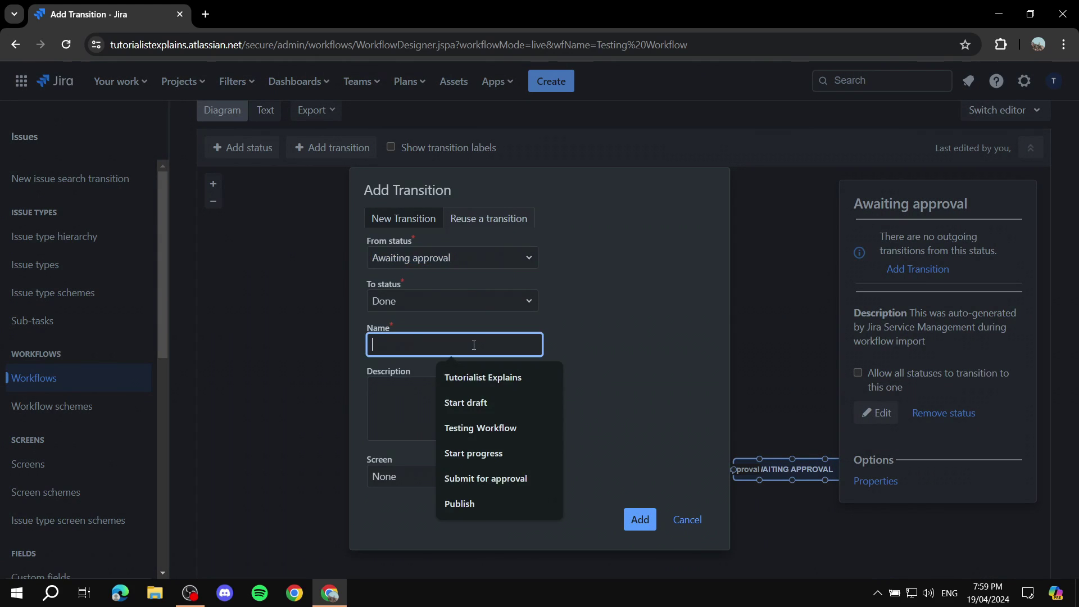
type("Publish")
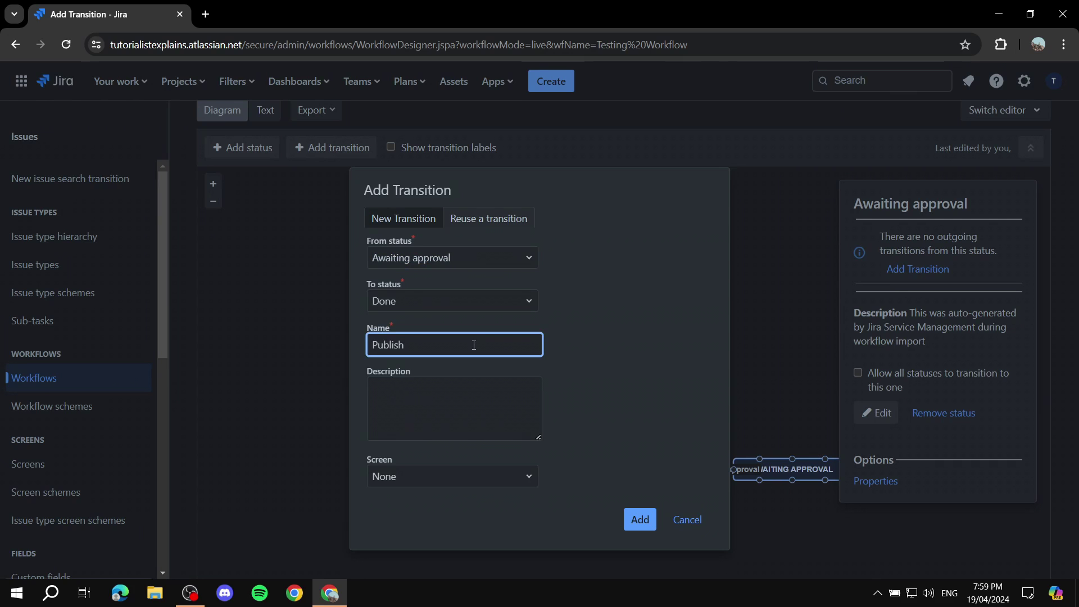
Assign the Resolve Issue Screen to the new Publish transition and add it to the workflow.
left_click(498, 473)
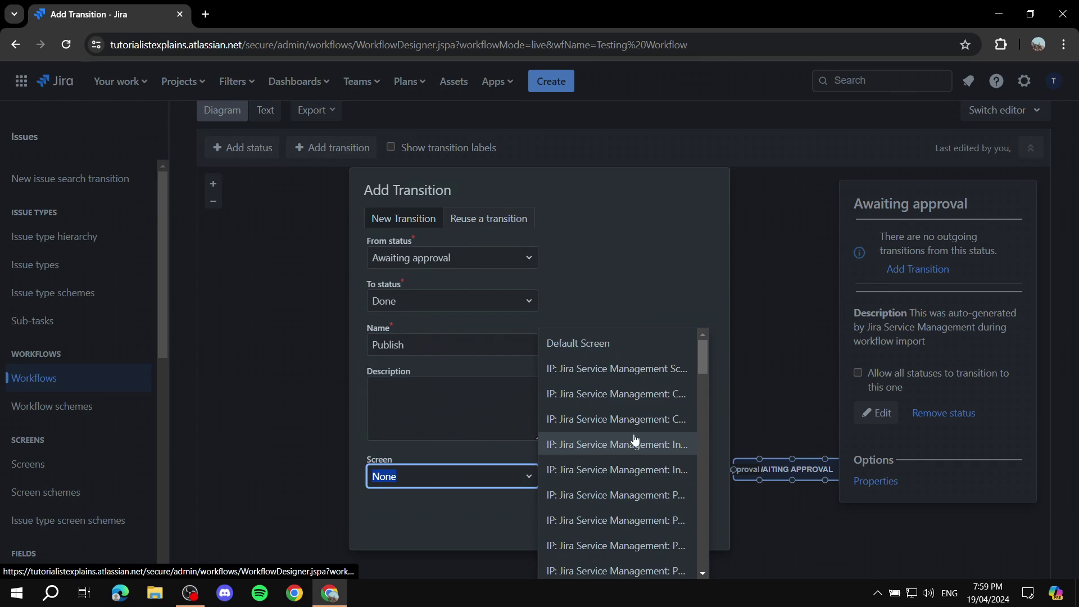
scroll(635, 441, "down", 10)
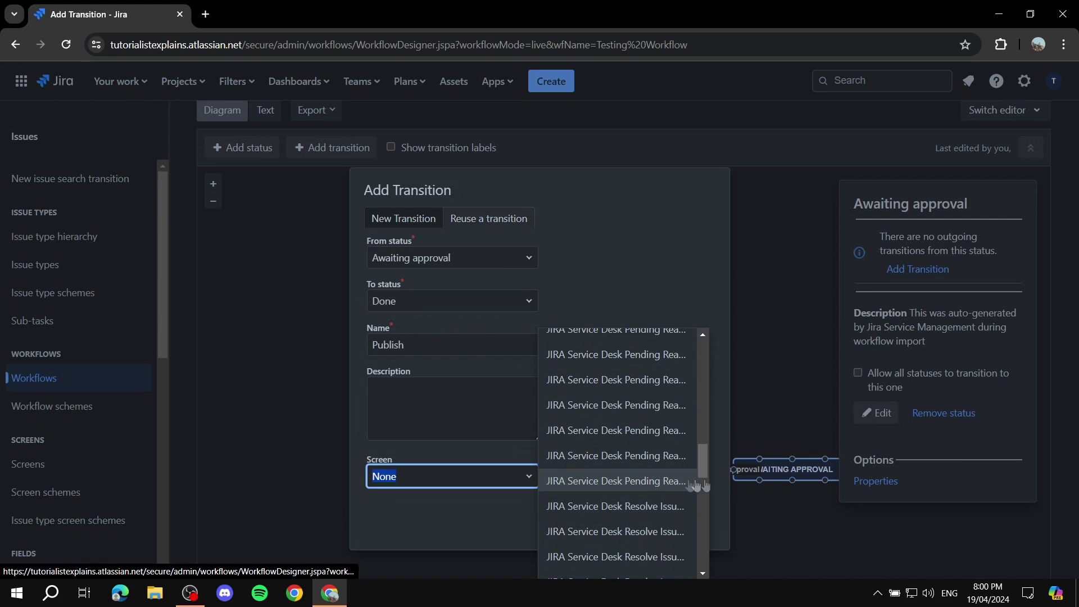
scroll(668, 493, "down", 3)
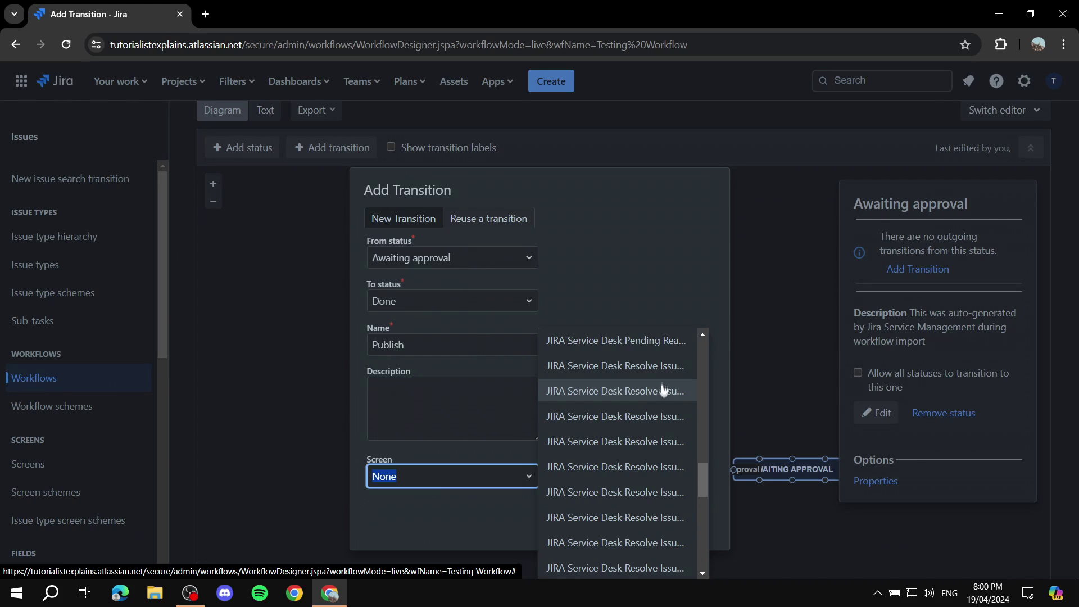
scroll(658, 477, "down", 2)
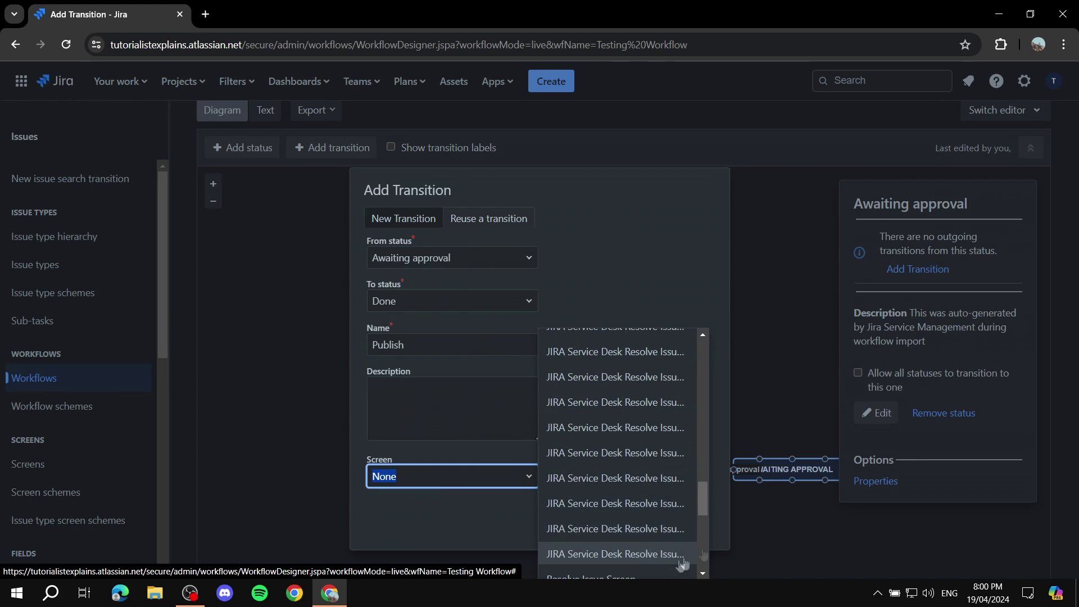
key("ctrl+minus")
key("ctrl+plus")
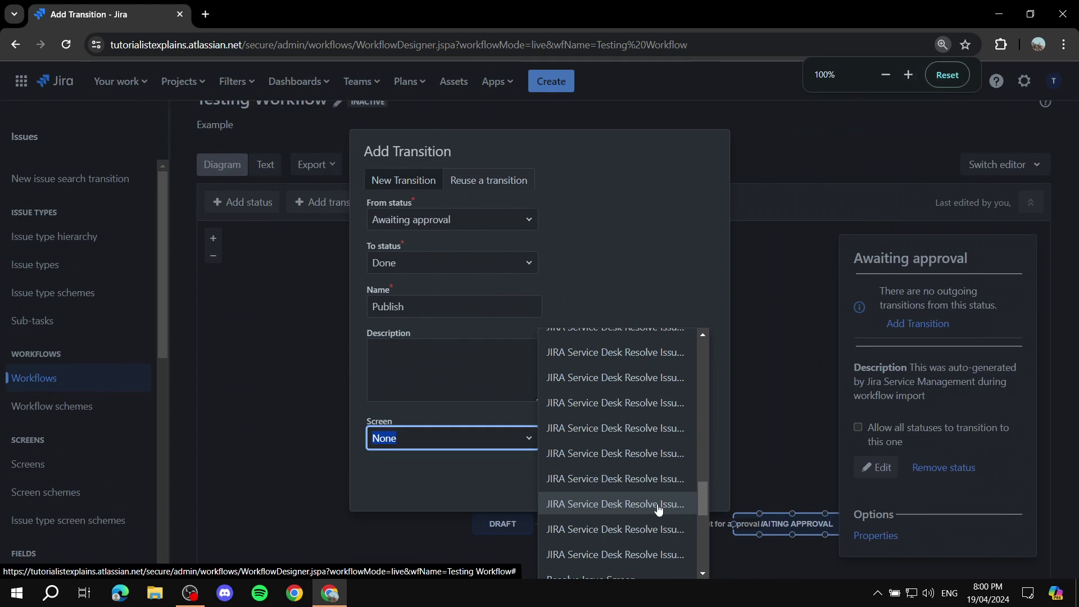
scroll(652, 478, "down", 2)
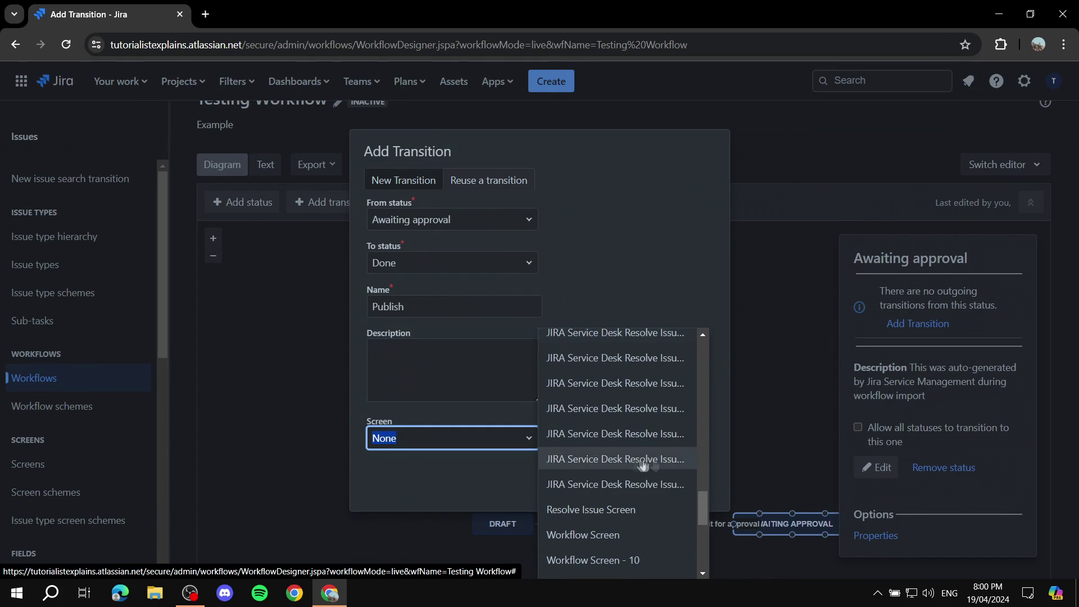
left_click(614, 518)
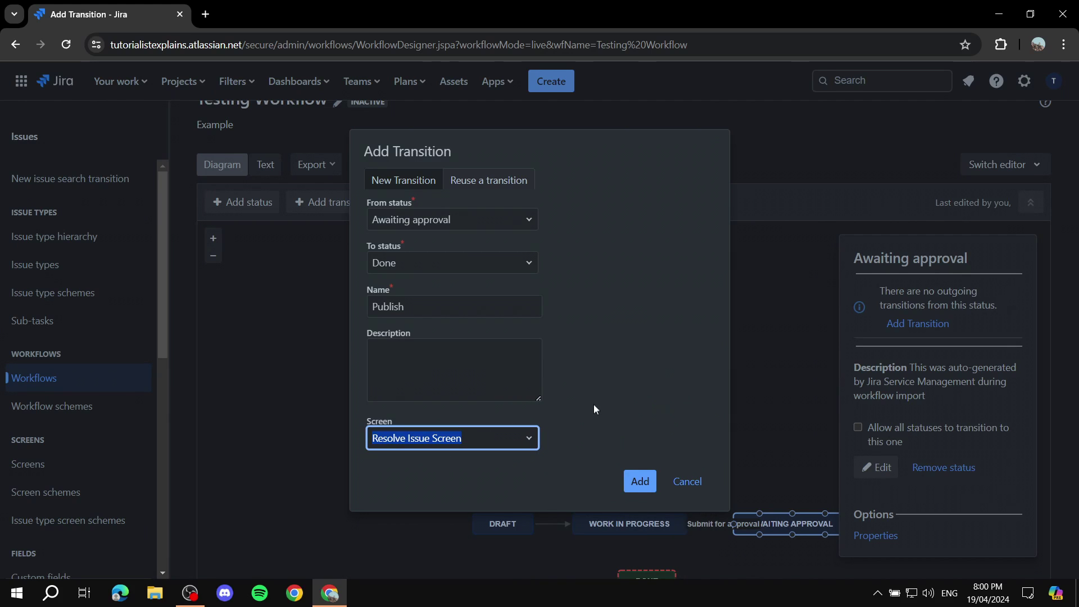
left_click(640, 481)
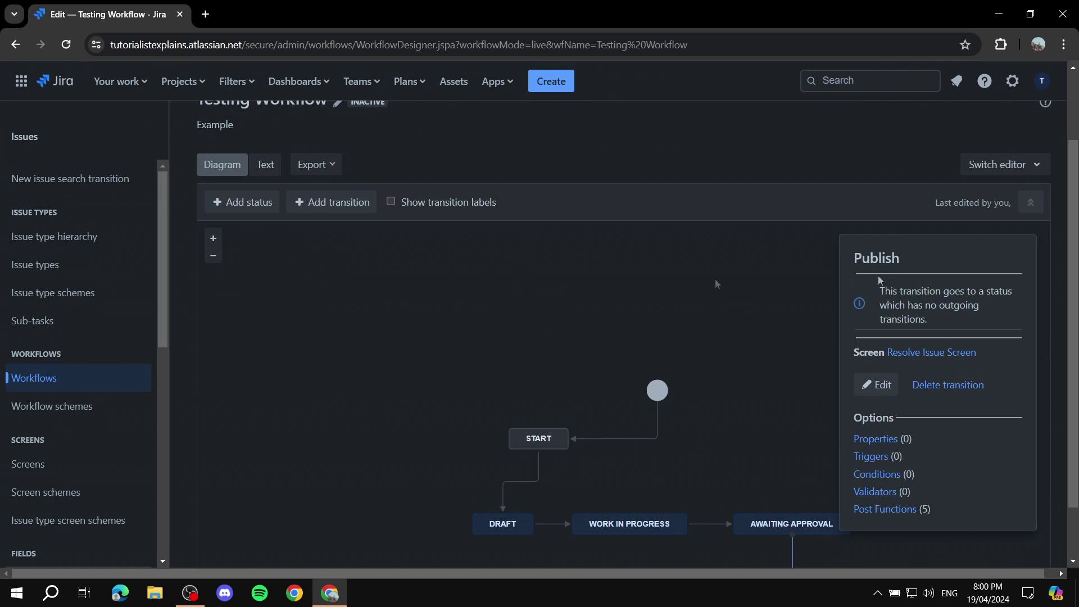
Add a transition named Reject from the Awaiting approval status back to Draft.
scroll(804, 354, "down", 1)
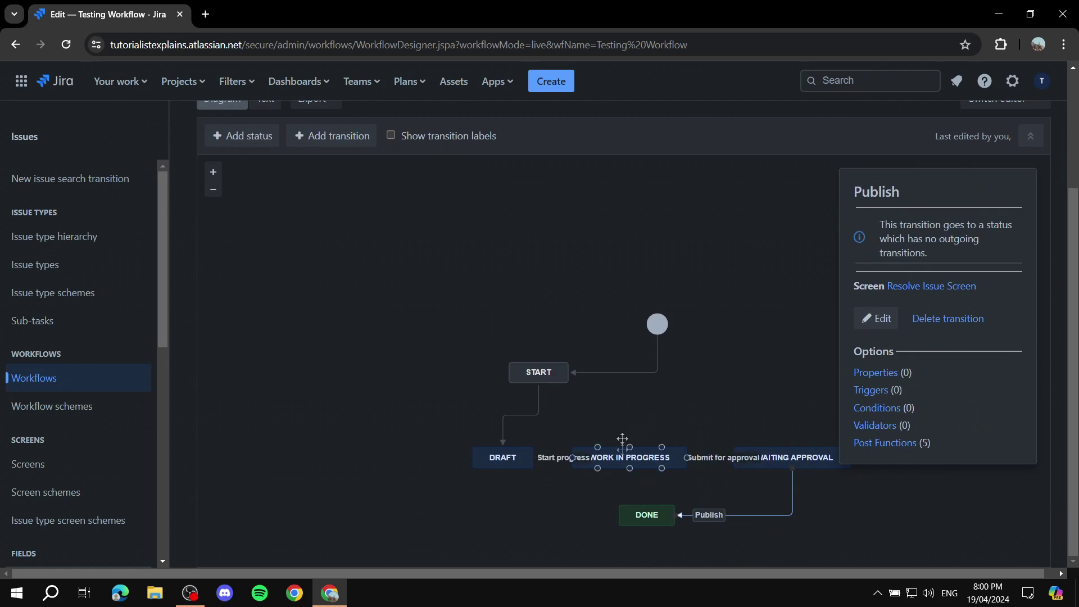
mouse_move(789, 470)
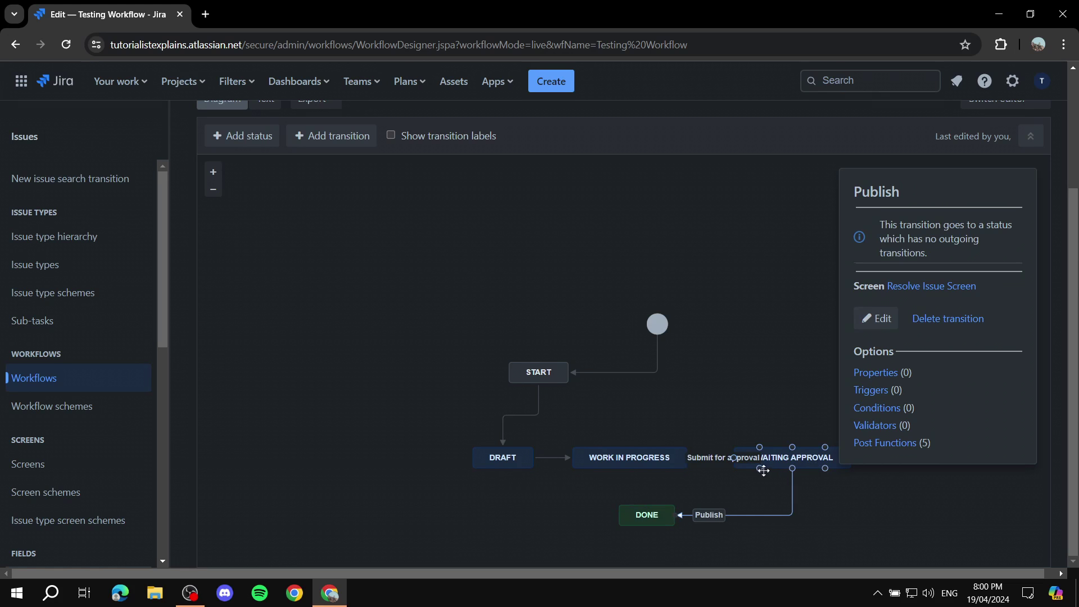
left_click_drag(759, 468, 502, 471)
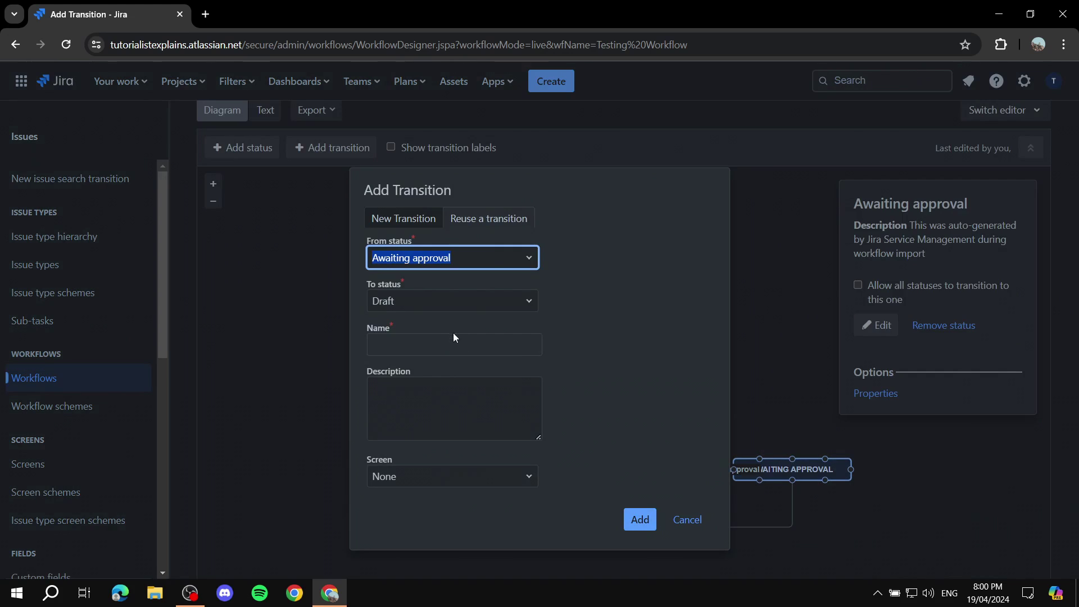
left_click(454, 340)
type("Reject")
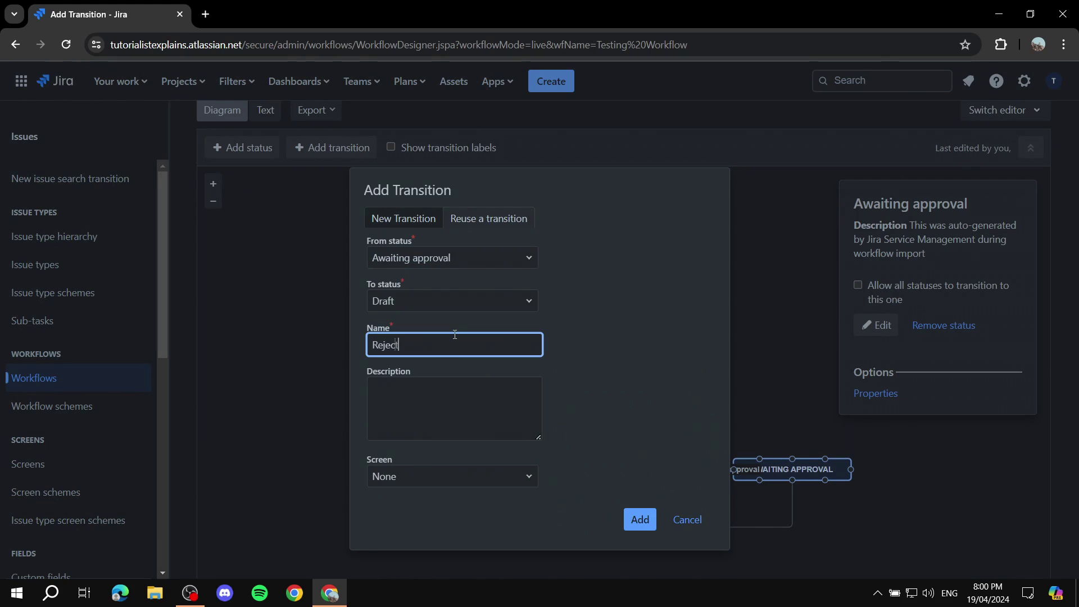
left_click(640, 520)
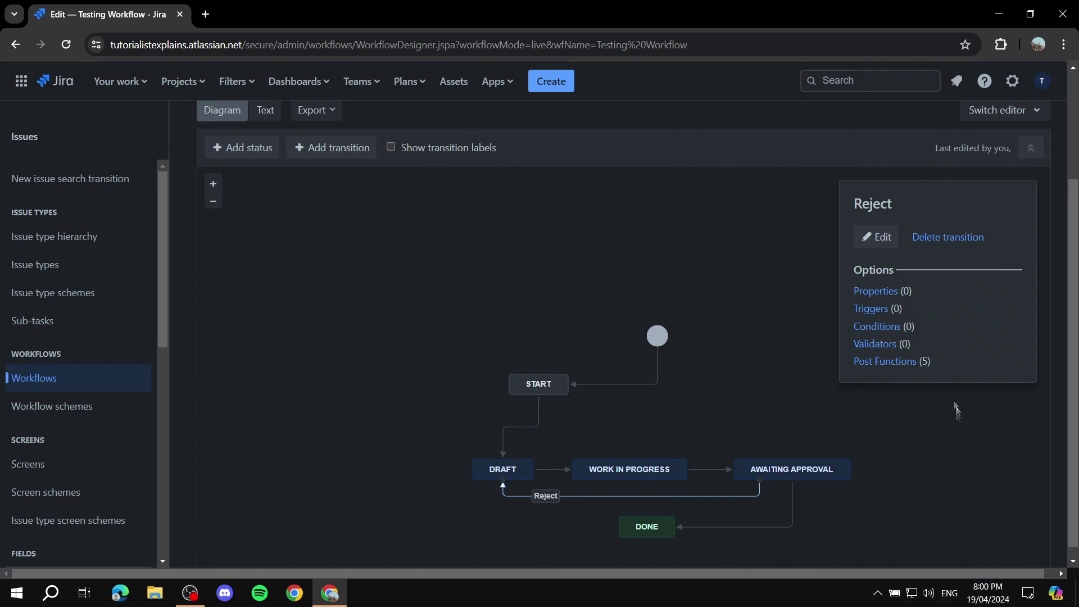
scroll(744, 332, "down", 1)
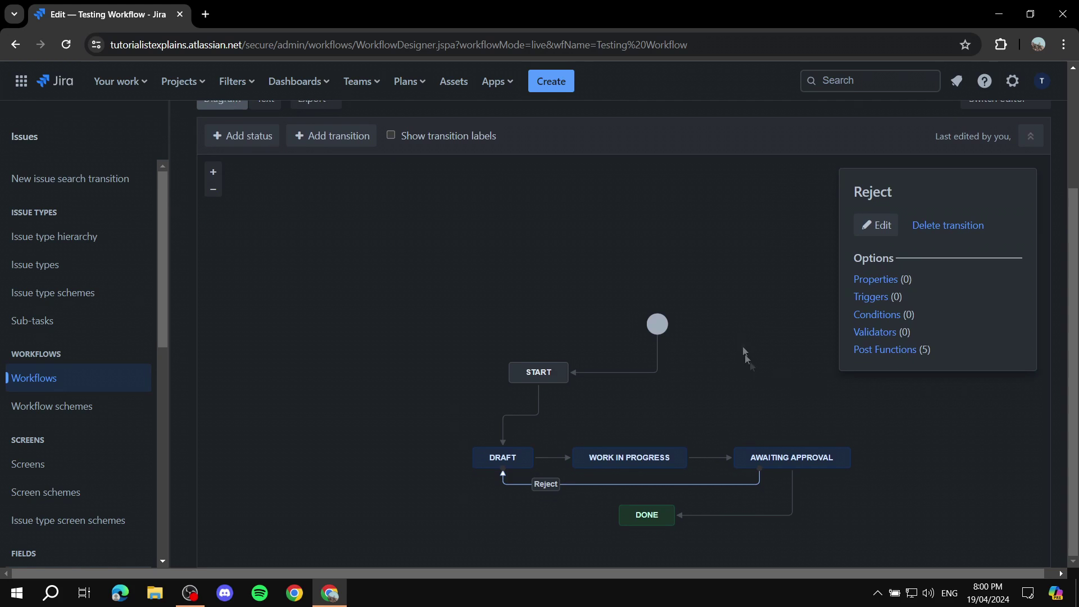
left_click(795, 384)
scroll(699, 315, "up", 3)
scroll(717, 371, "down", 3)
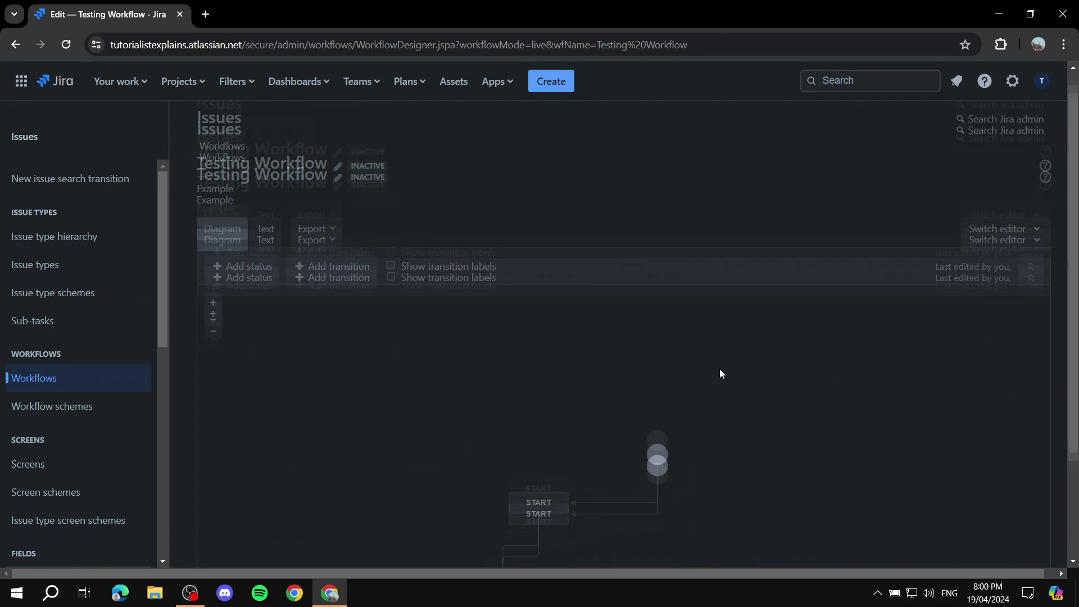
scroll(926, 358, "up", 3)
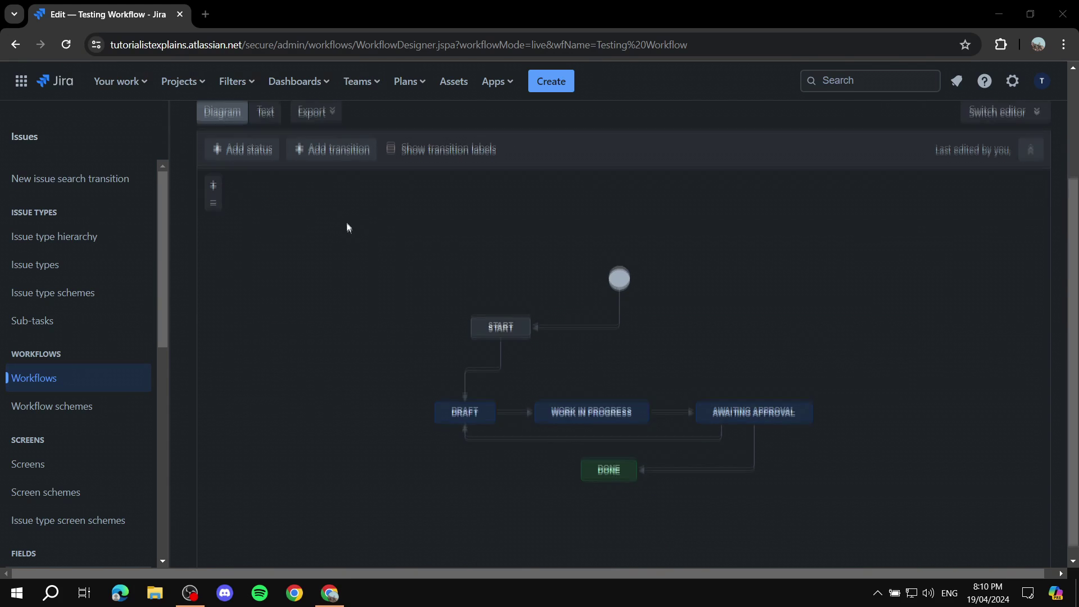
scroll(254, 187, "down", 1)
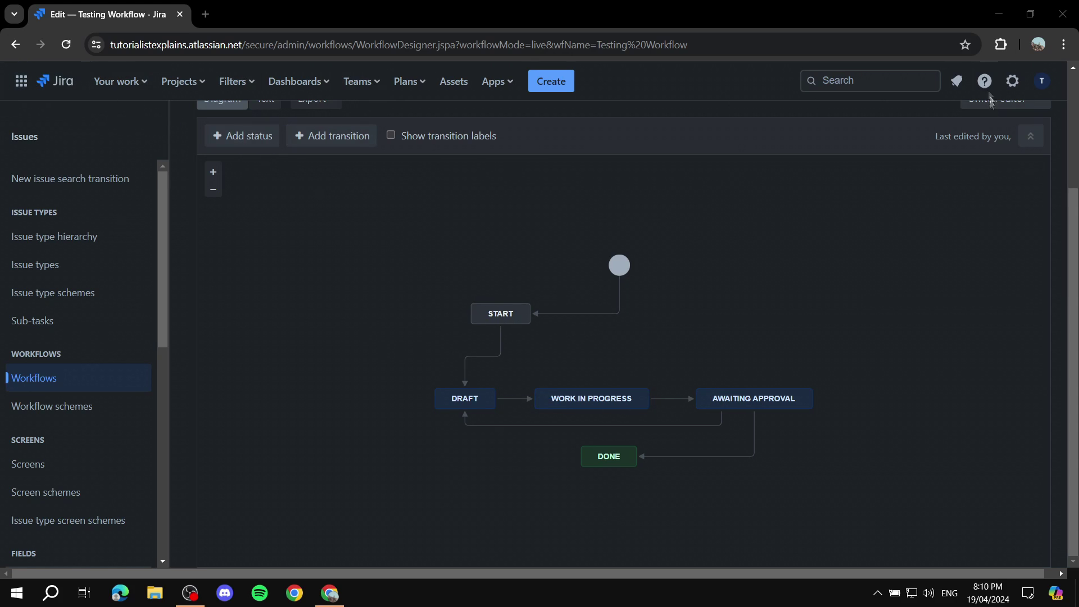
Go to Jira's project administration and open the project settings of IT Project.
left_click(1012, 81)
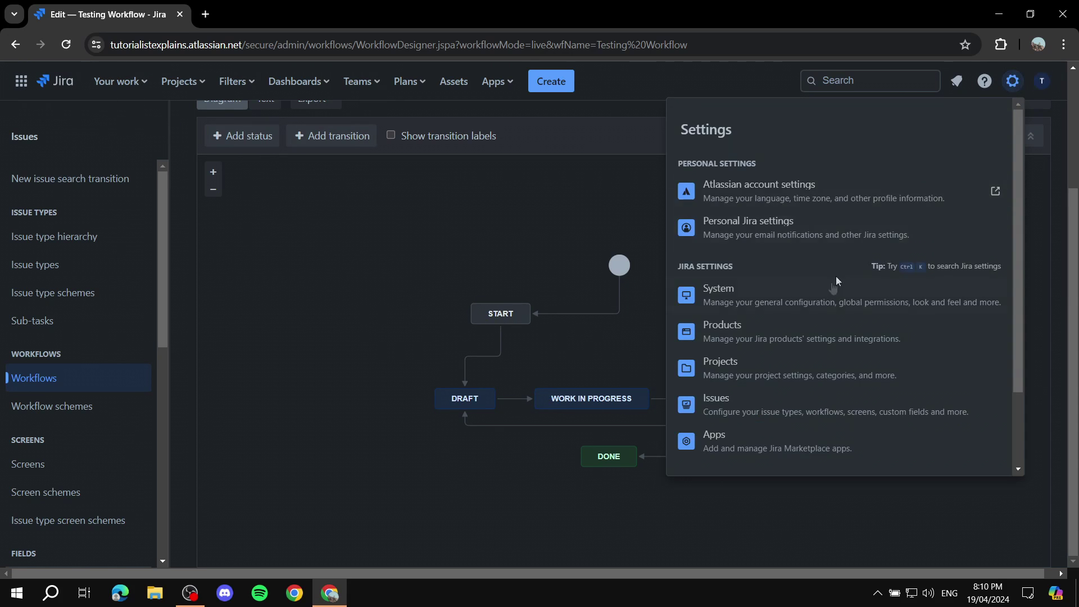
left_click(783, 304)
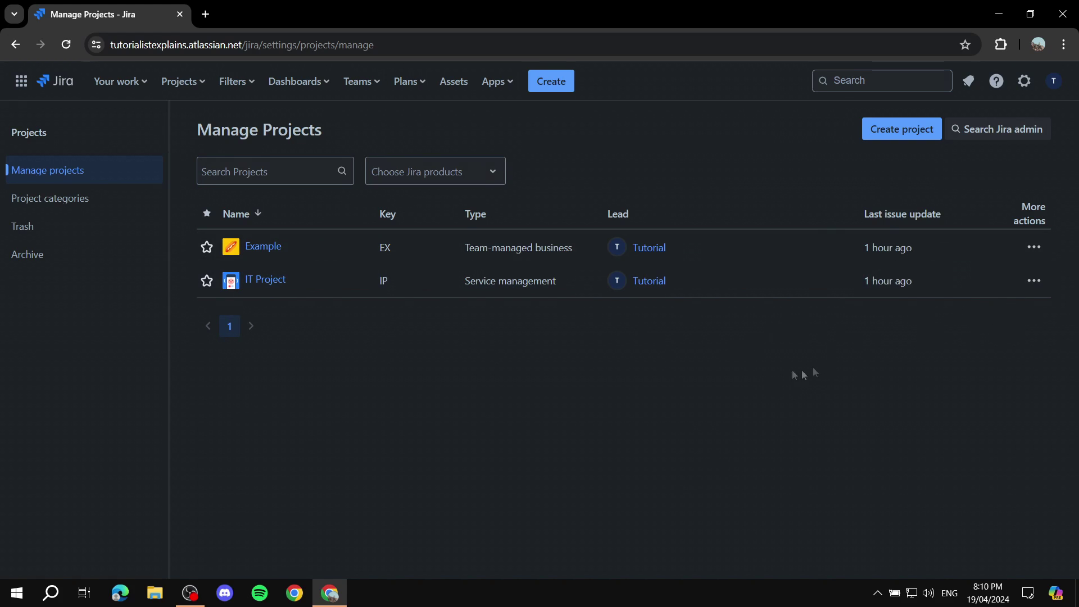
left_click(1034, 284)
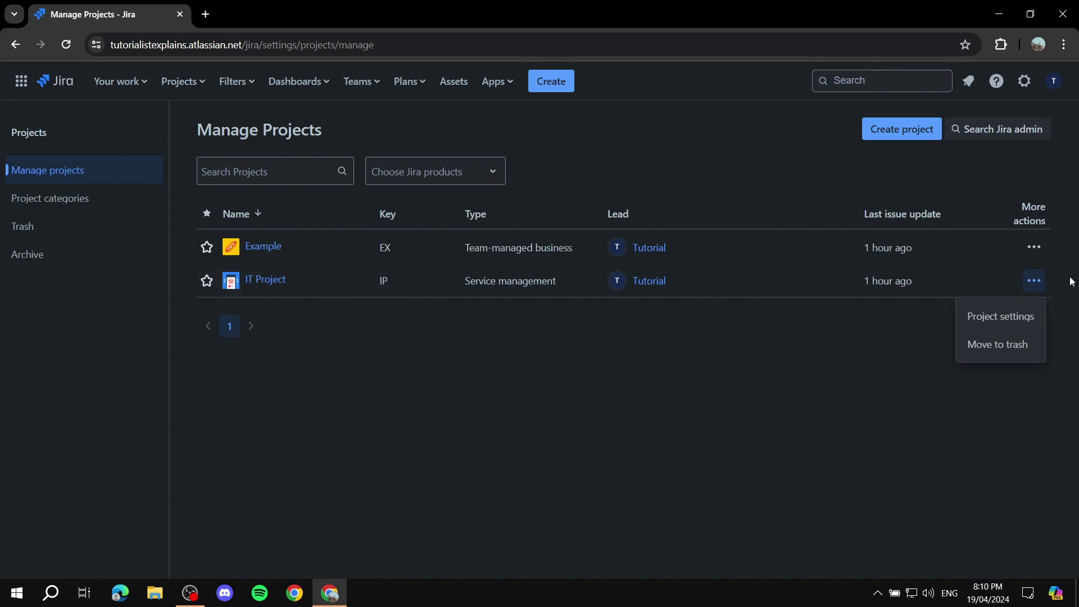
left_click(1001, 316)
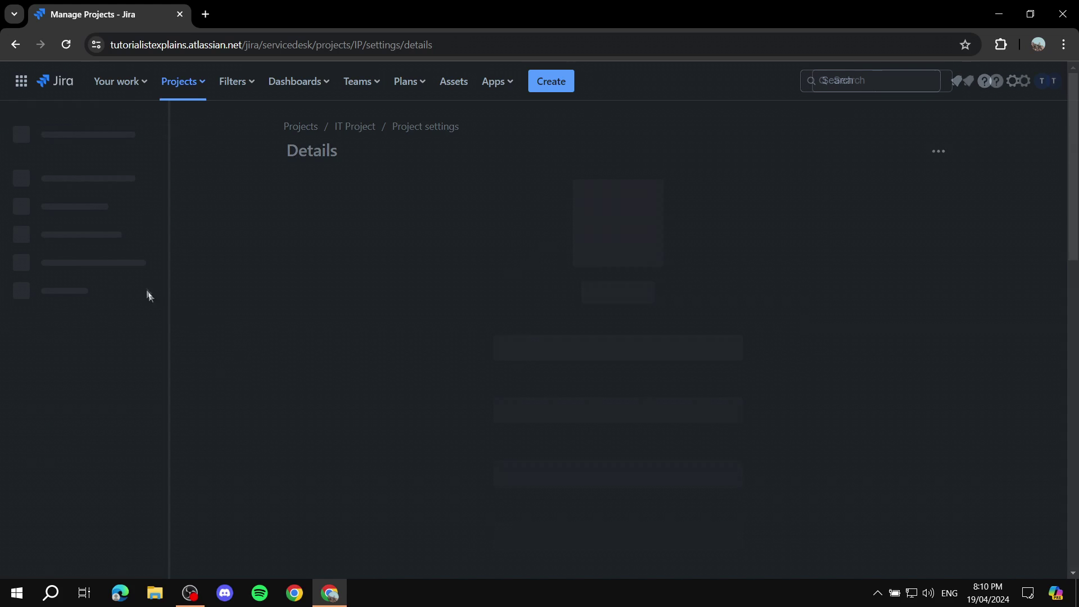
Open the Workflows page within IT Project's settings.
scroll(80, 316, "down", 5)
scroll(79, 367, "up", 5)
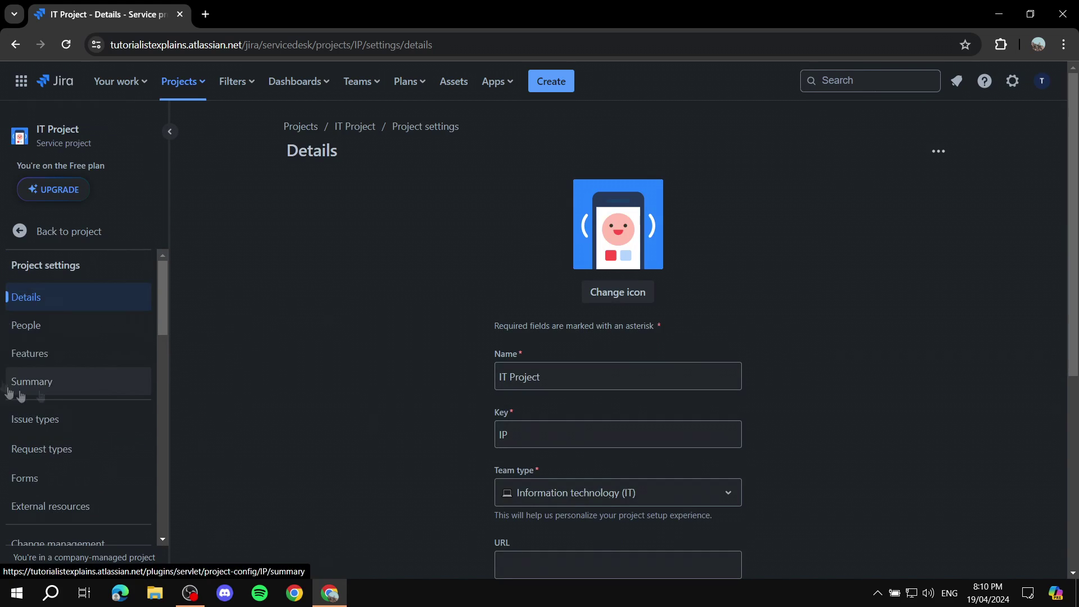
scroll(79, 384, "down", 5)
scroll(84, 360, "down", 3)
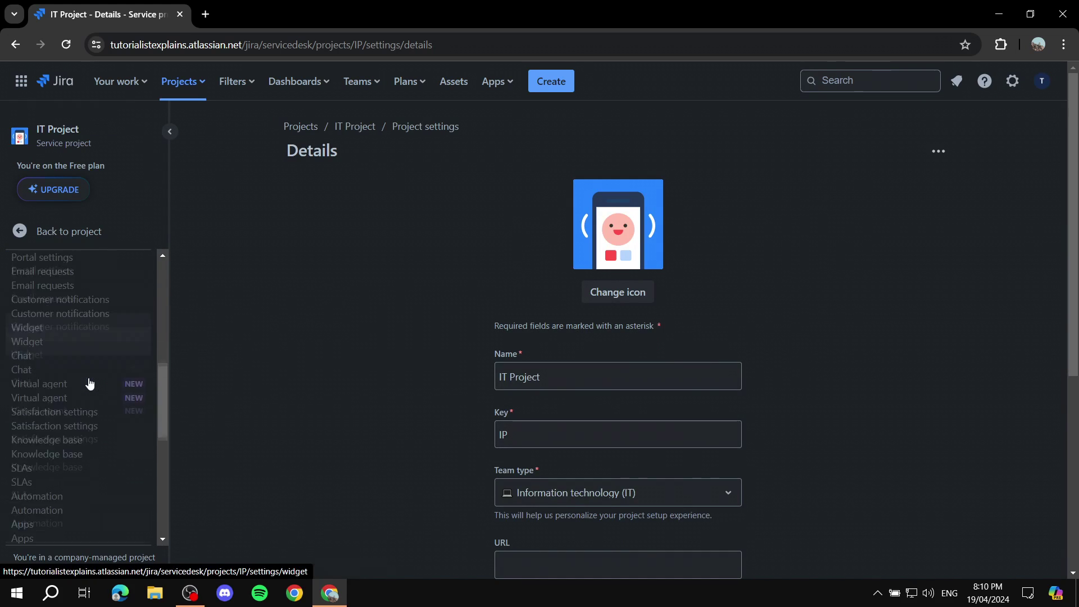
scroll(84, 391, "down", 3)
left_click(63, 362)
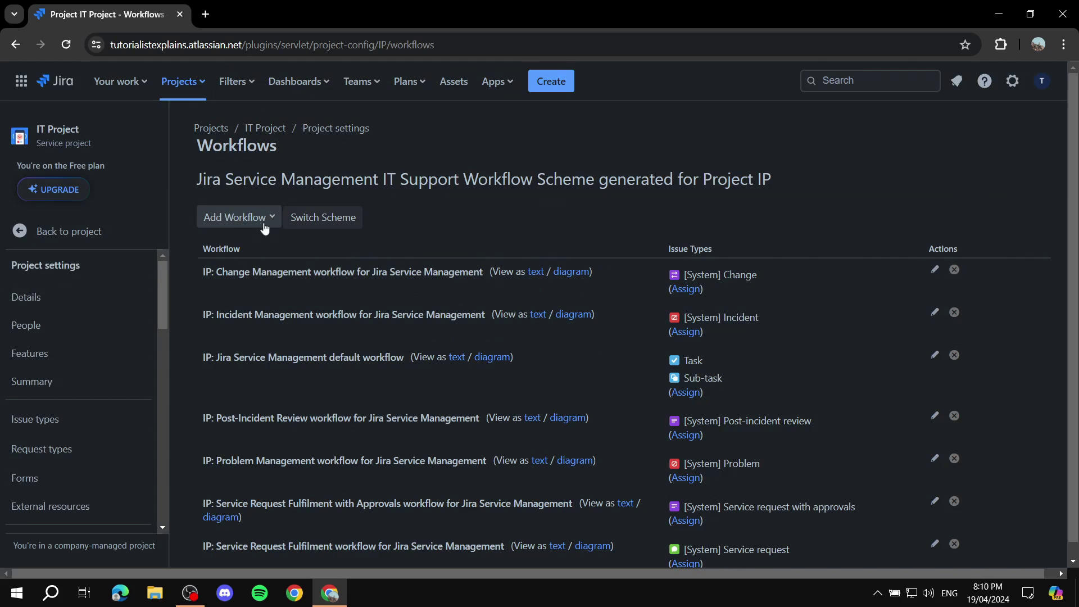
Add the existing Testing Workflow to IT Project's workflow scheme and proceed to its issue type assignment.
left_click(272, 222)
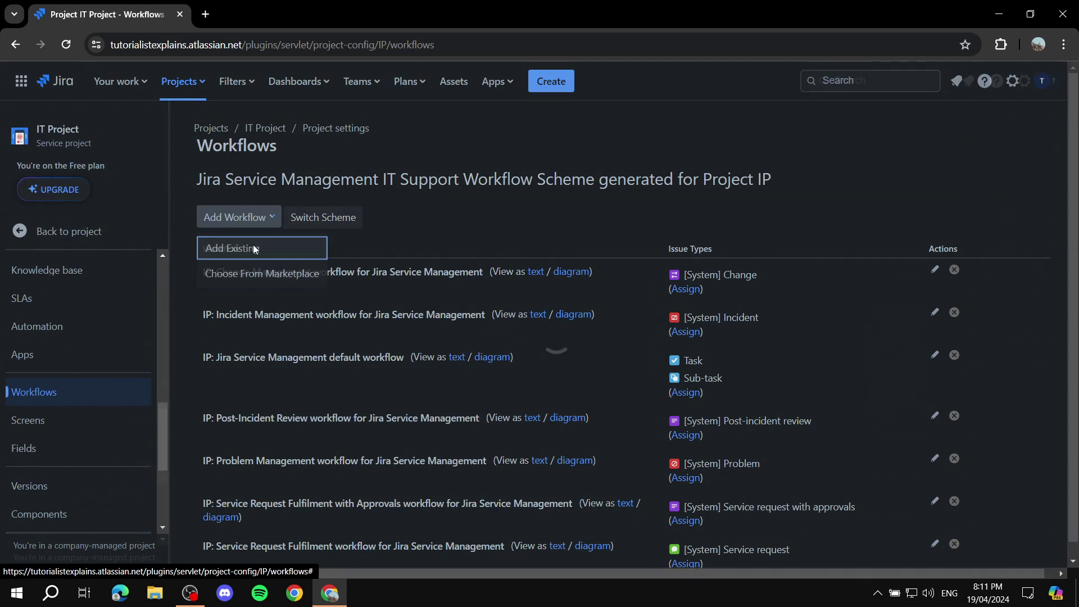
left_click(254, 247)
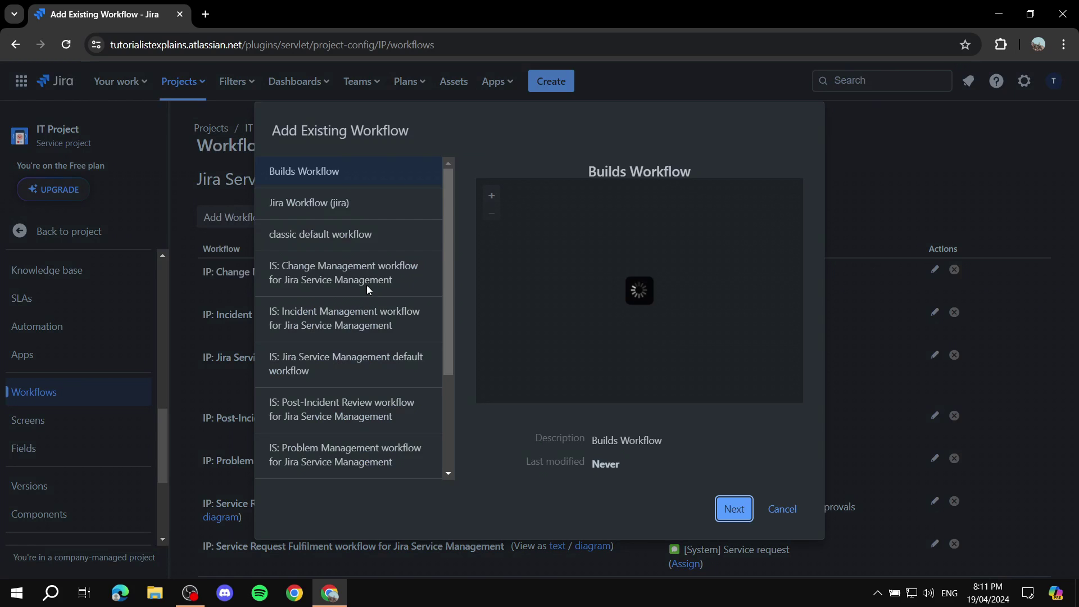
scroll(393, 287, "down", 3)
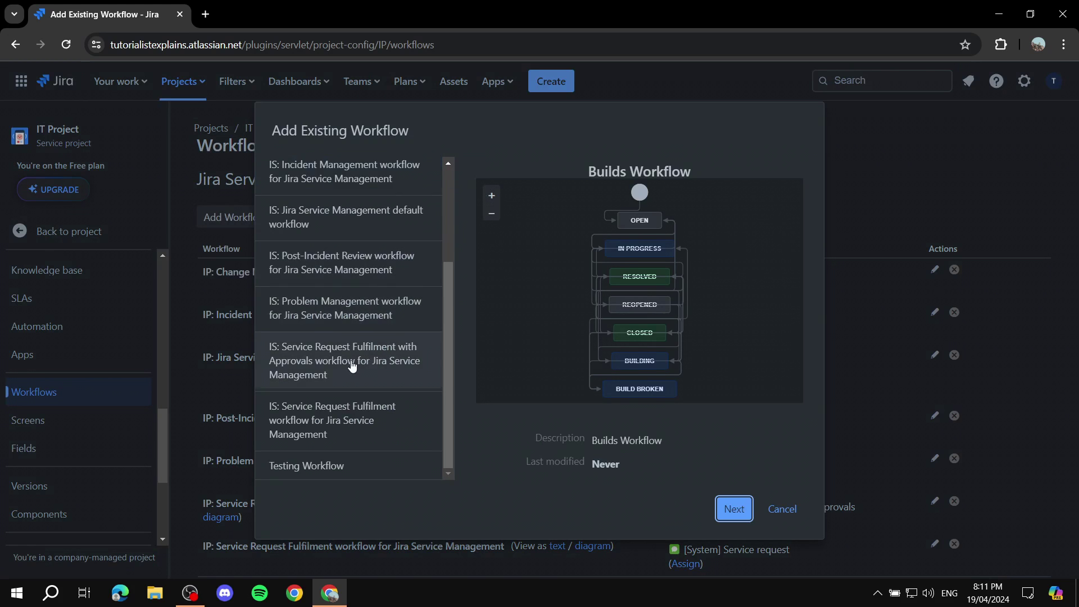
left_click(344, 468)
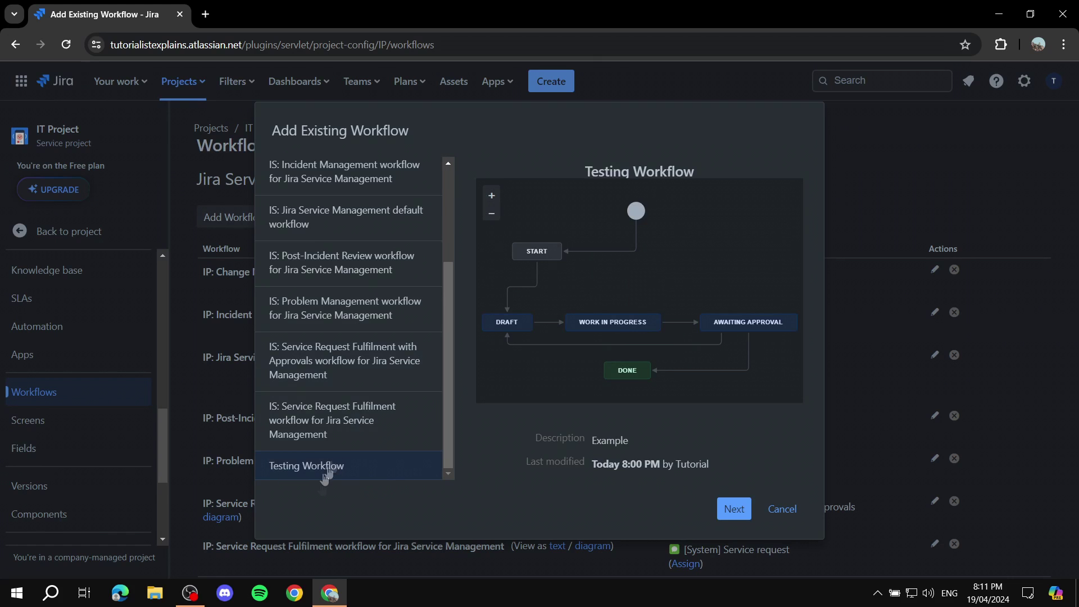
left_click(739, 511)
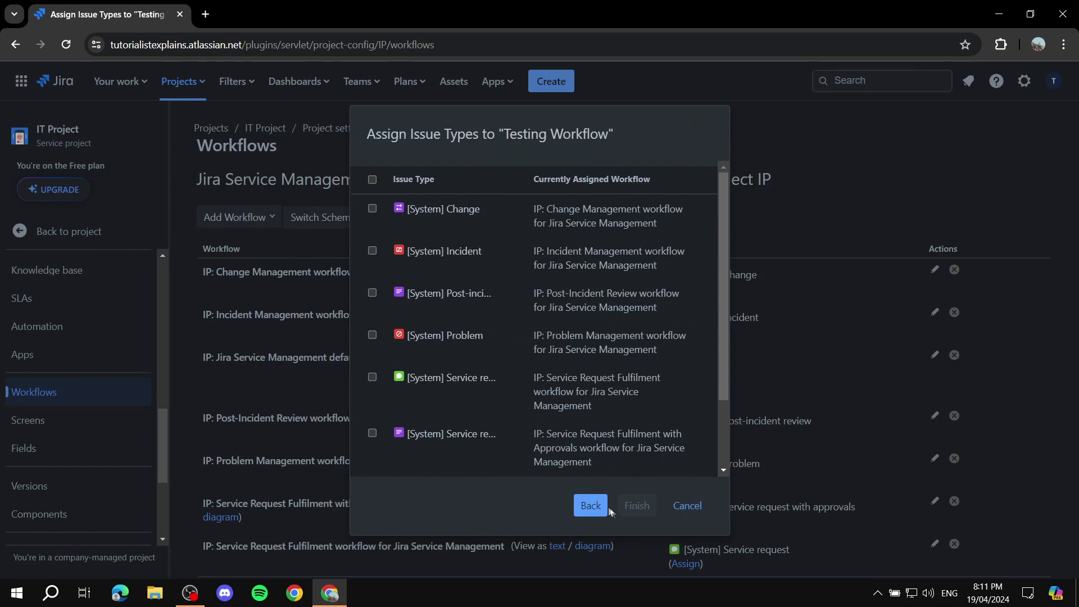
Assign all issue types to Testing Workflow and finish adding it to the scheme.
scroll(632, 373, "down", 3)
scroll(618, 315, "up", 3)
left_click(371, 180)
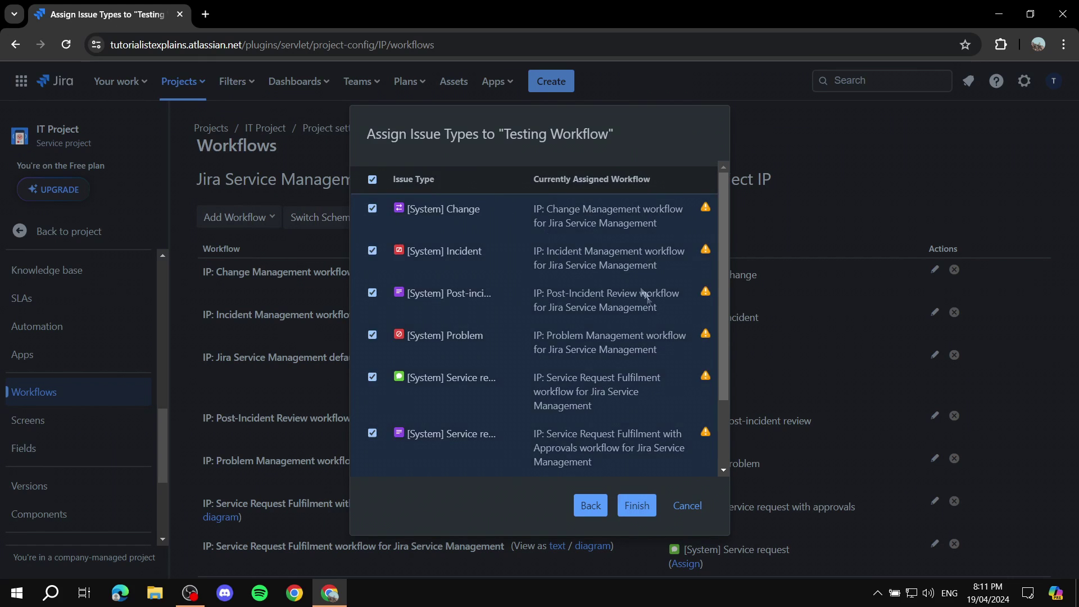
scroll(646, 337, "down", 3)
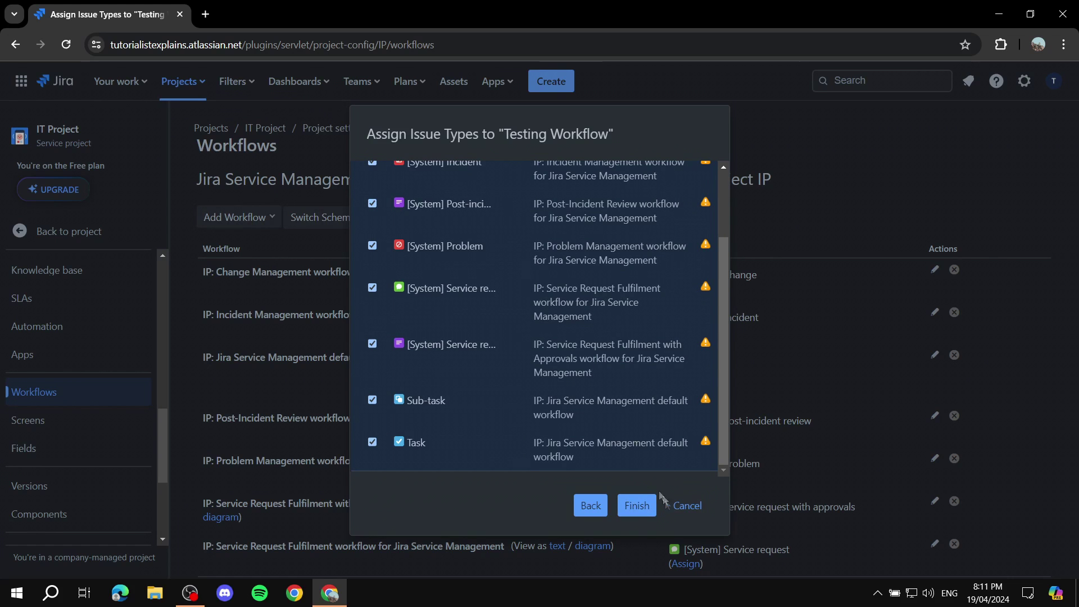
left_click(636, 505)
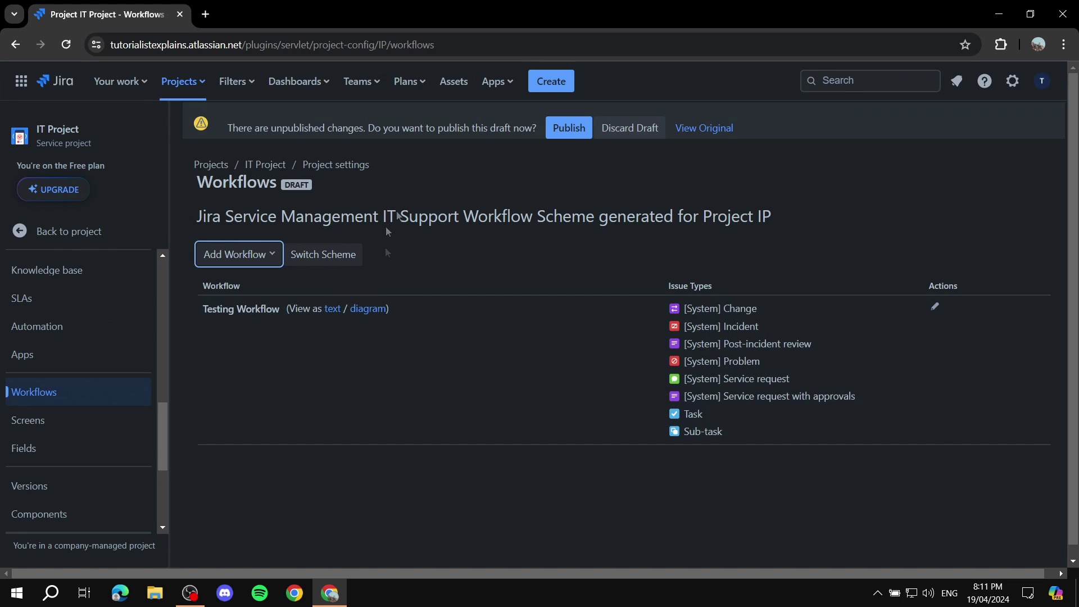
scroll(68, 299, "up", 10)
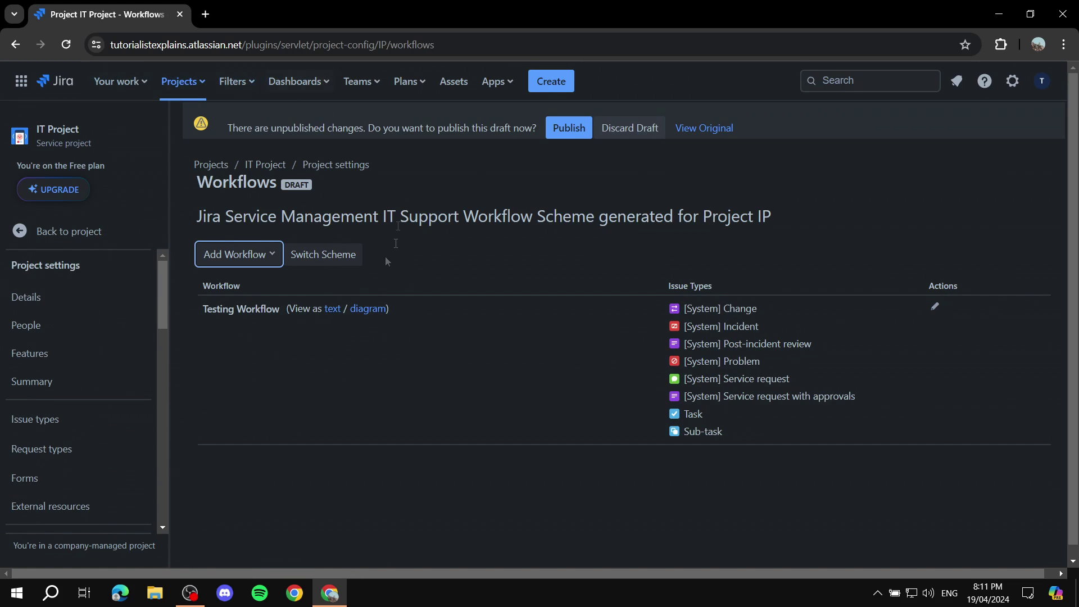
Return to the home page and open IT Project from the list of all projects.
left_click(55, 81)
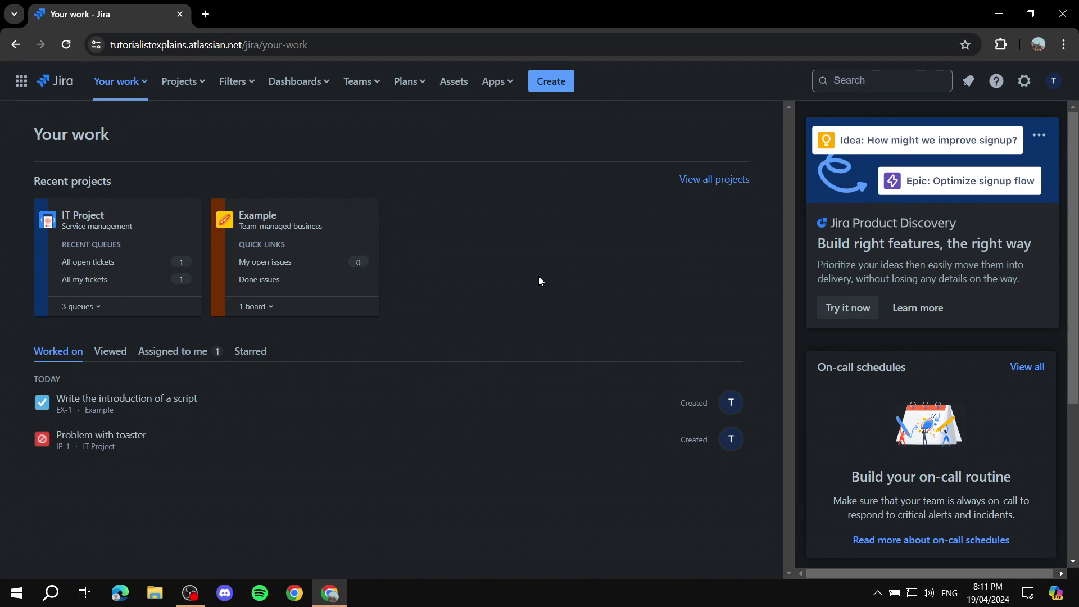
left_click(201, 90)
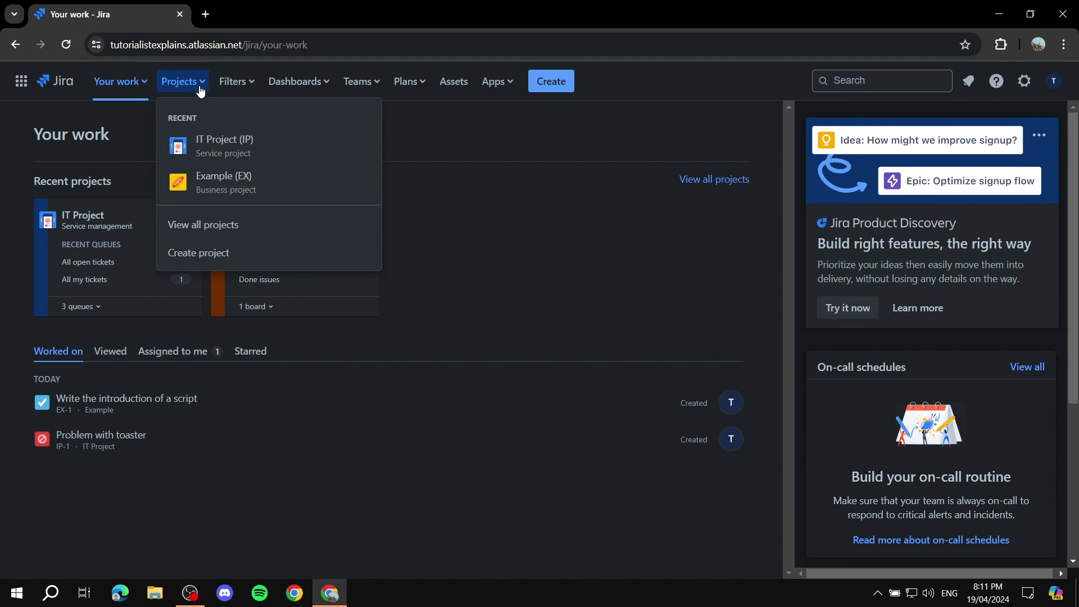
left_click(235, 225)
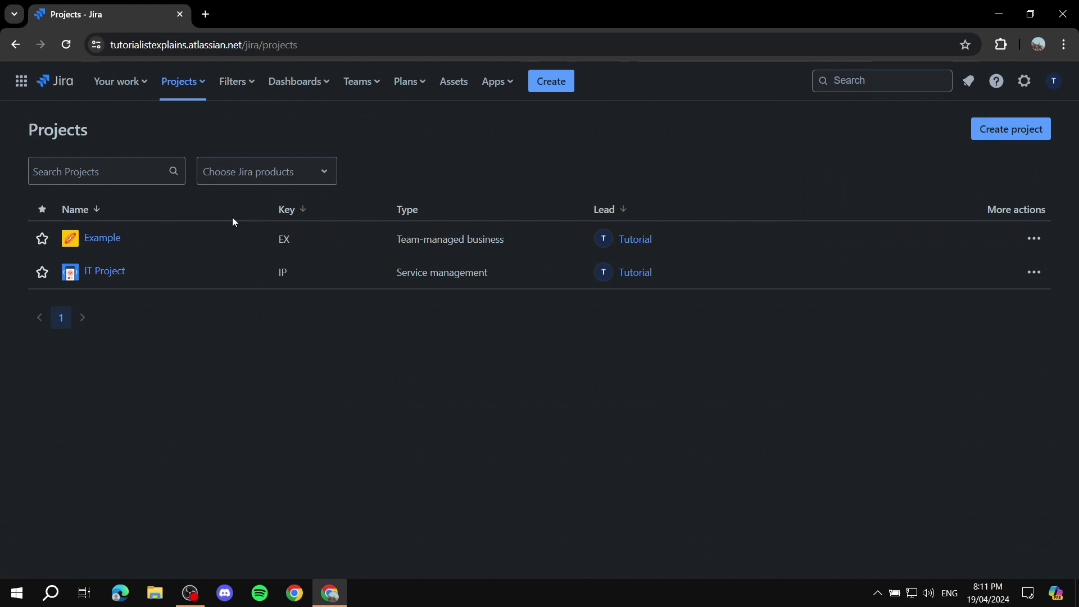
left_click(108, 272)
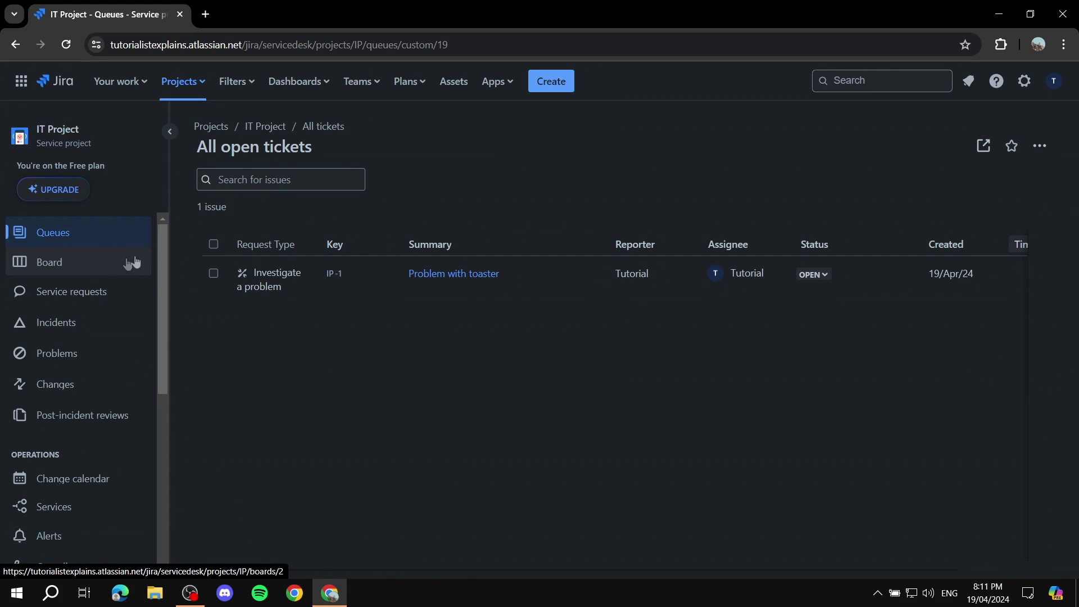
Examine IT Project's board and its service requests section, and return to the project's main navigation.
left_click(96, 270)
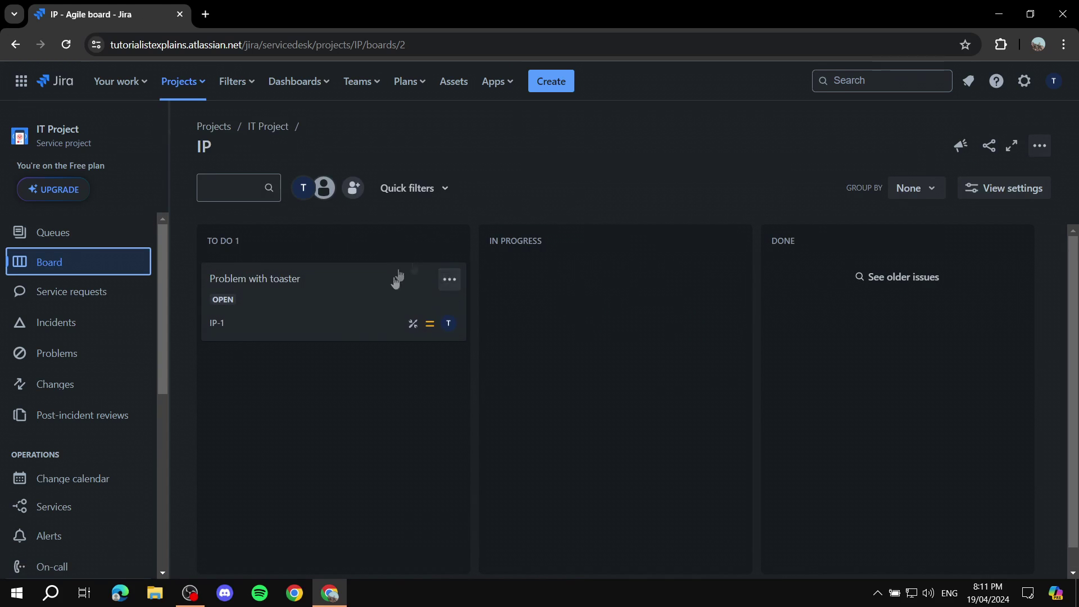
left_click(90, 291)
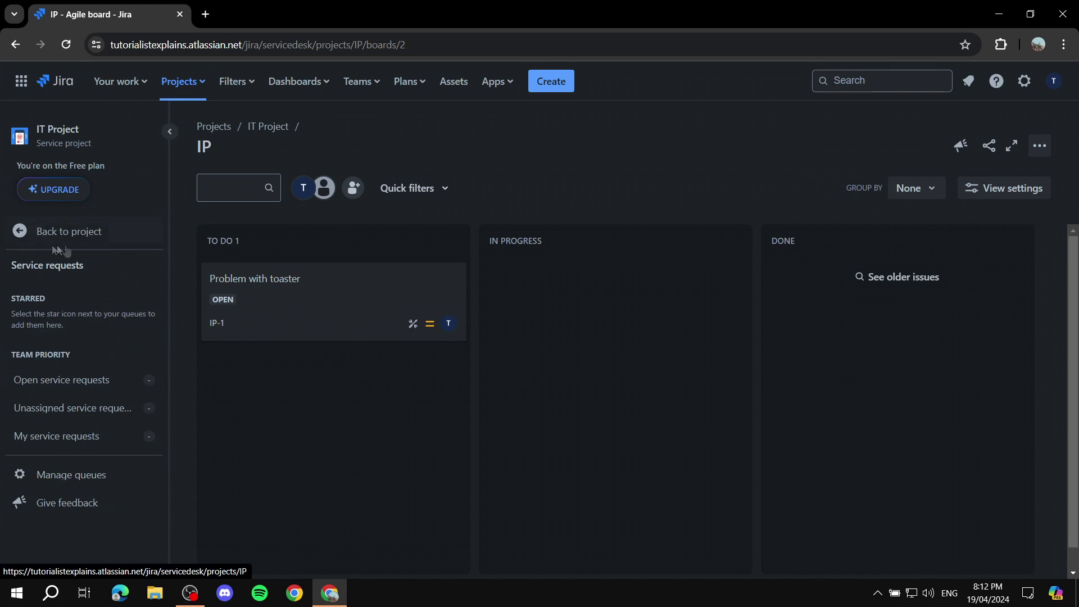
left_click(27, 237)
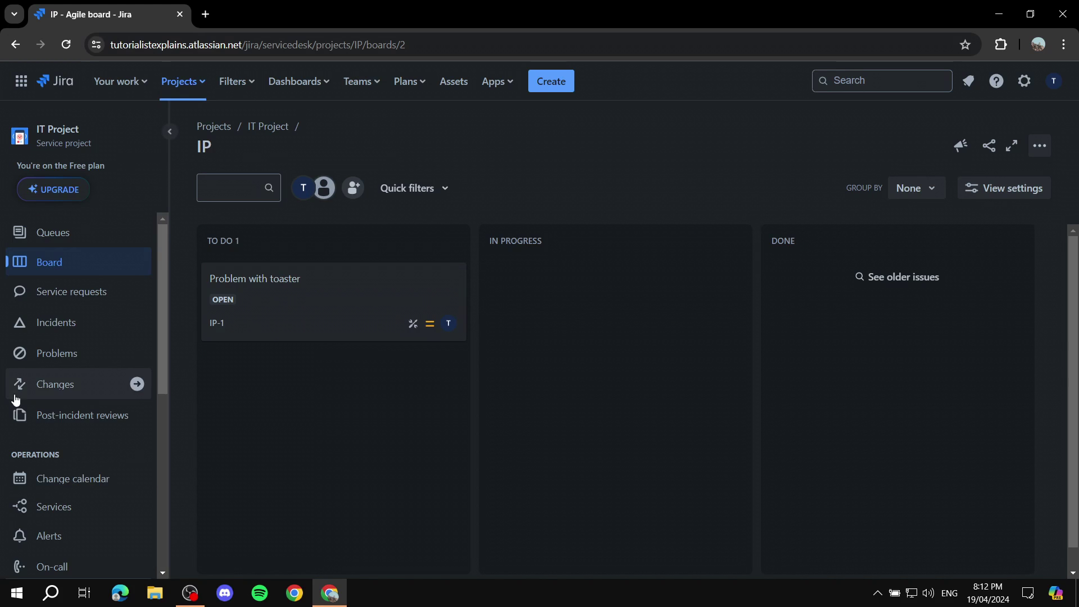
scroll(18, 376, "down", 5)
scroll(18, 375, "up", 5)
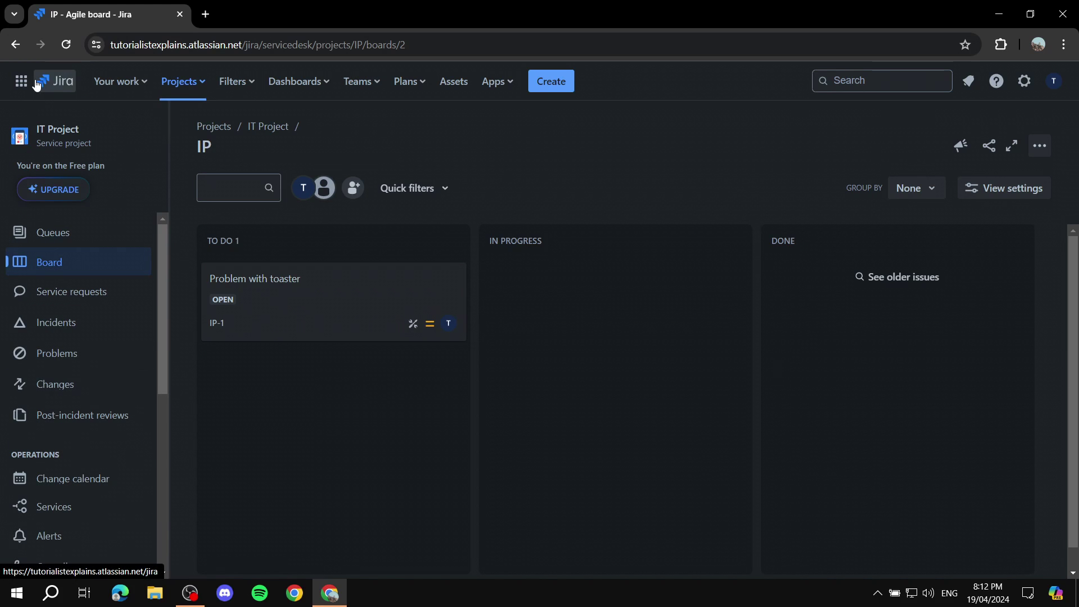
Open the Example project's settings from the project list and look through the available settings sections.
left_click(180, 82)
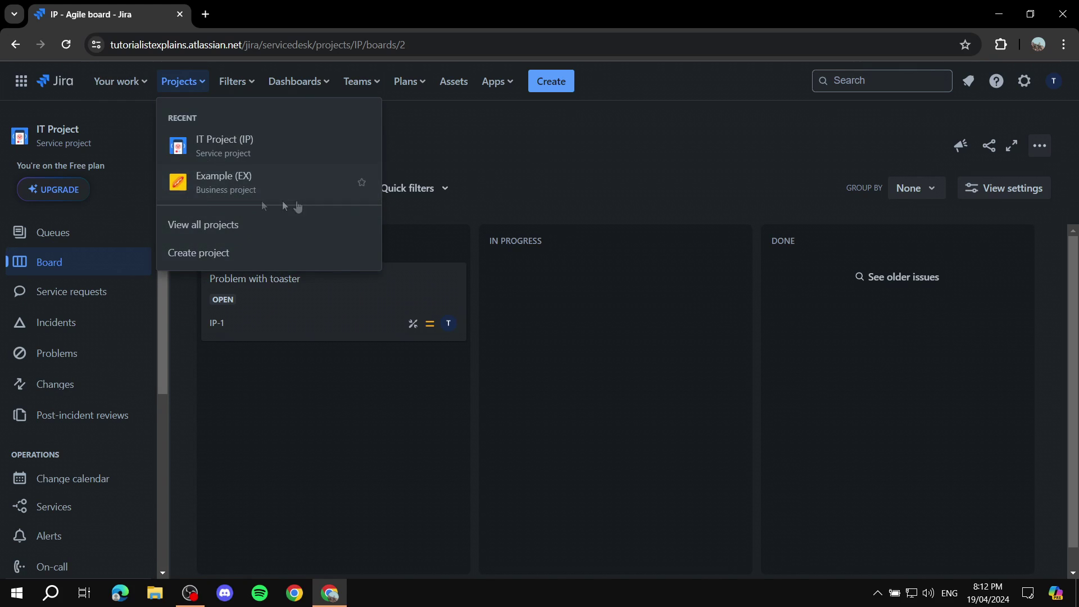
left_click(234, 184)
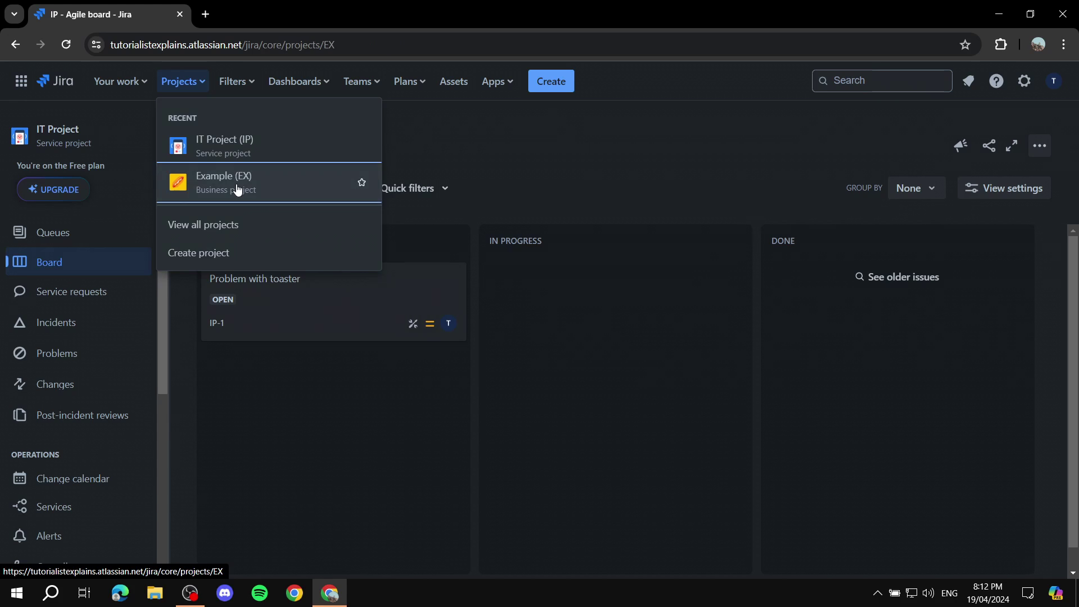
left_click(83, 210)
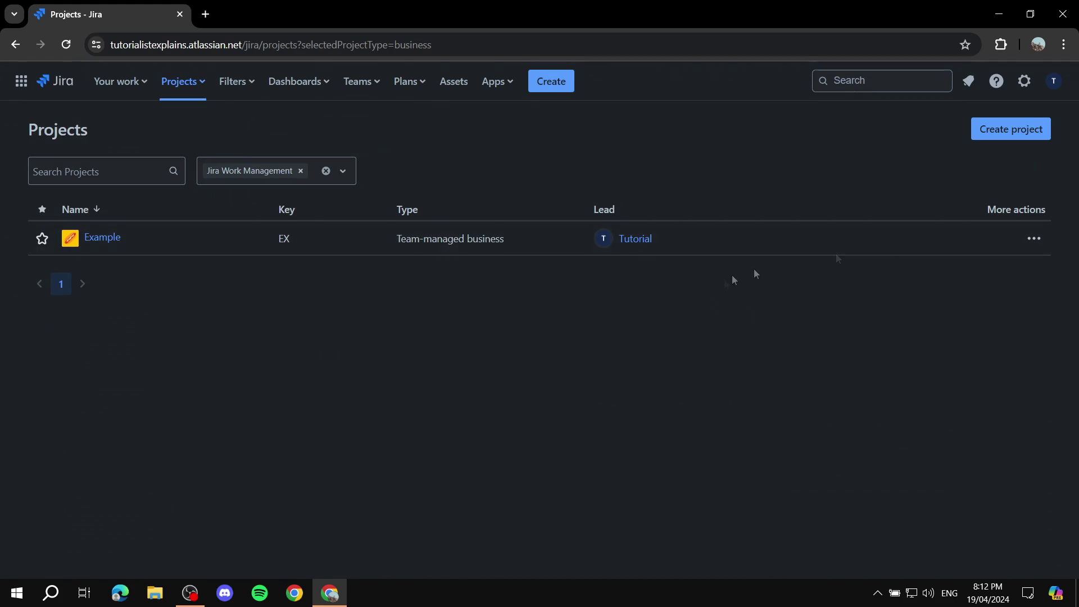
left_click(1034, 239)
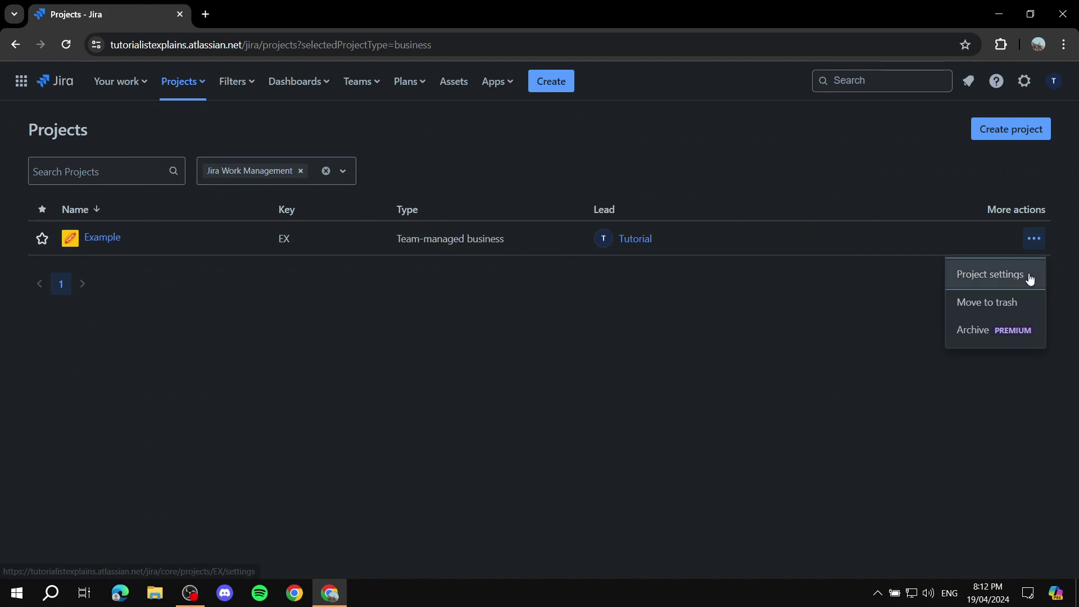
left_click(1032, 273)
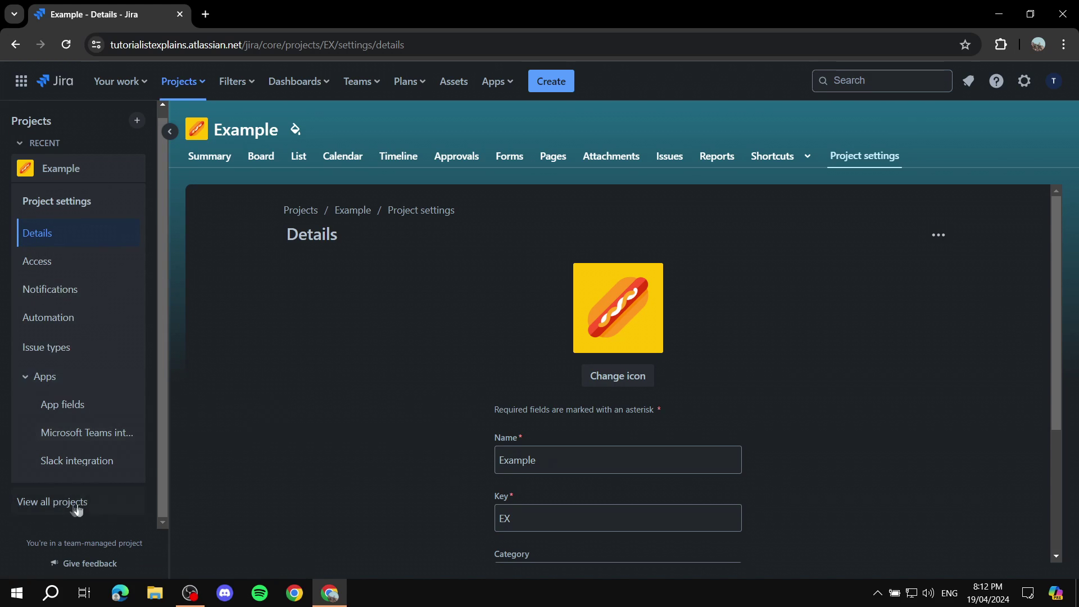
scroll(92, 186, "up", 1)
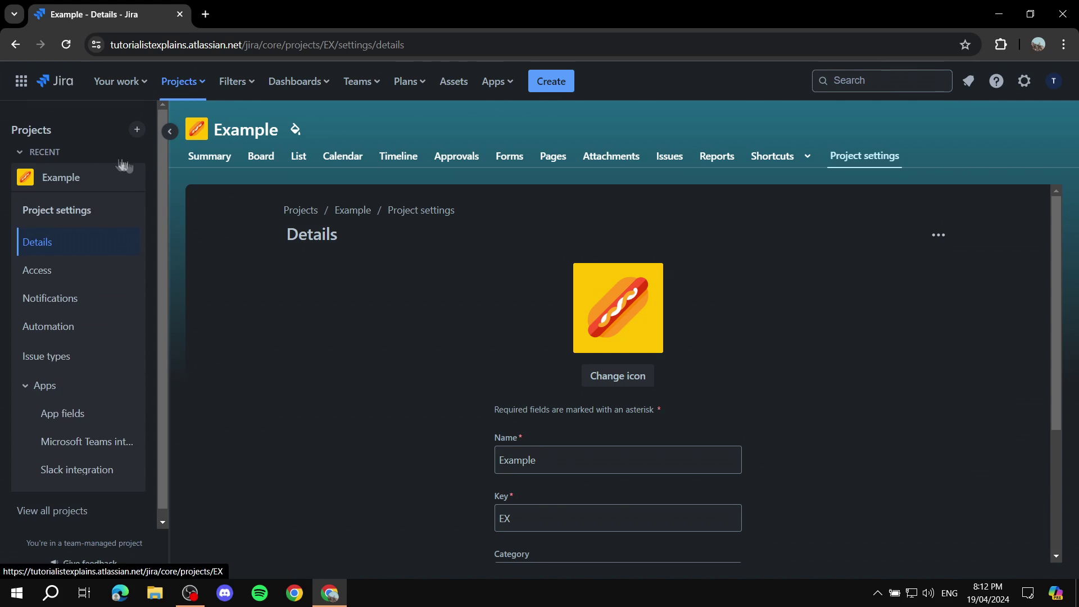
scroll(124, 165, "down", 1)
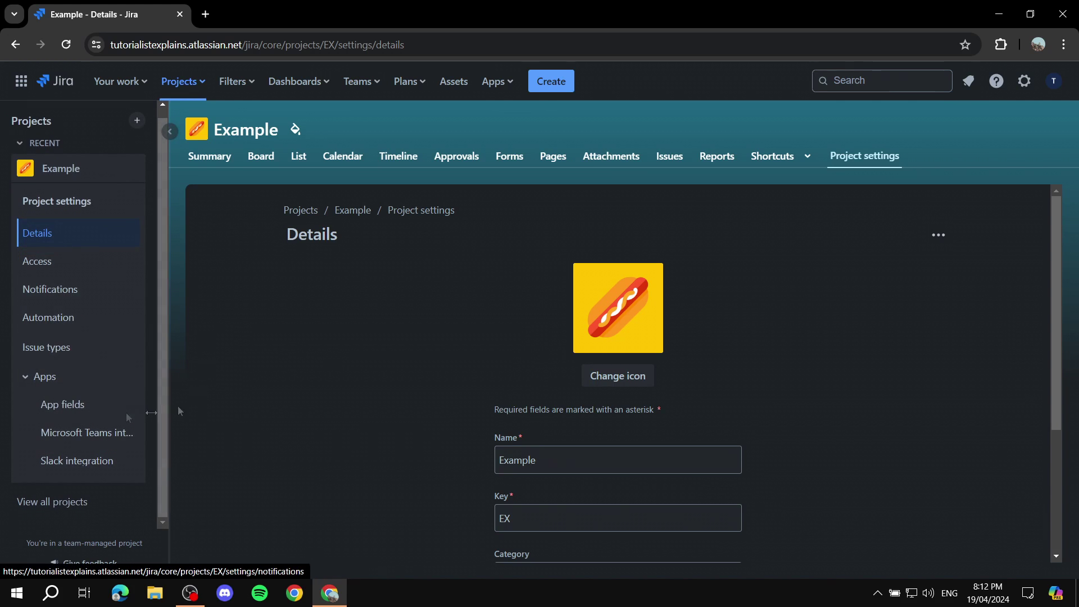
Check the Example project's board and its additional options, and return to the Your work page.
left_click(269, 167)
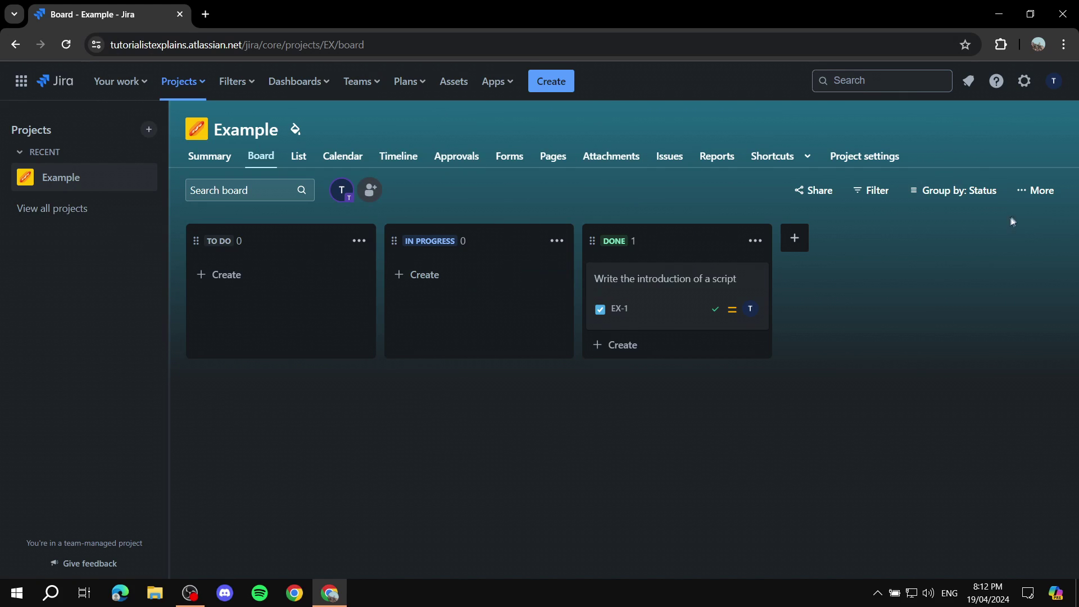
left_click(1035, 190)
left_click(895, 365)
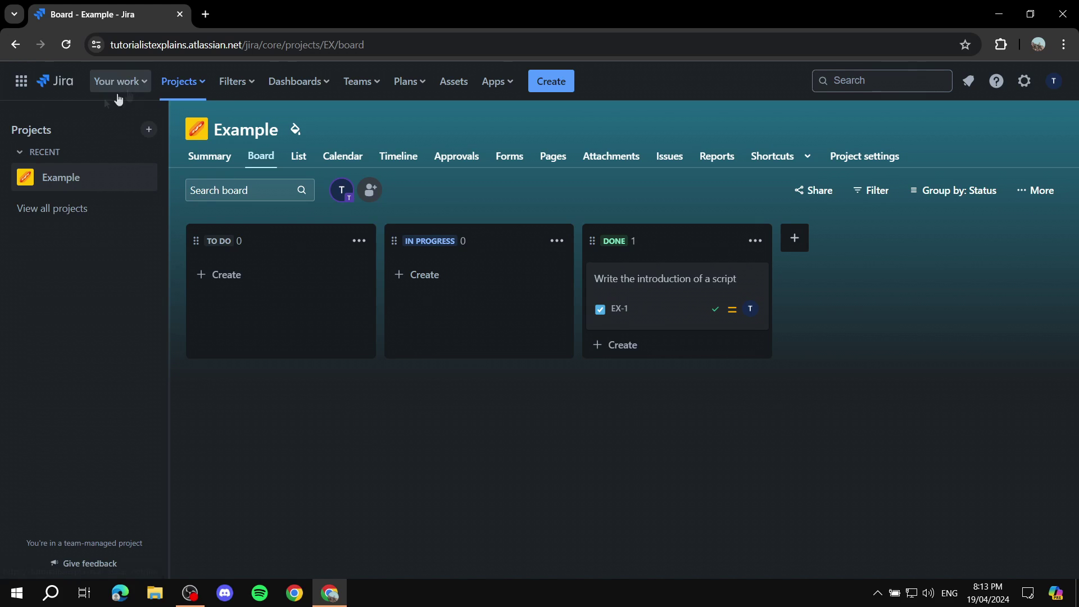
left_click(60, 87)
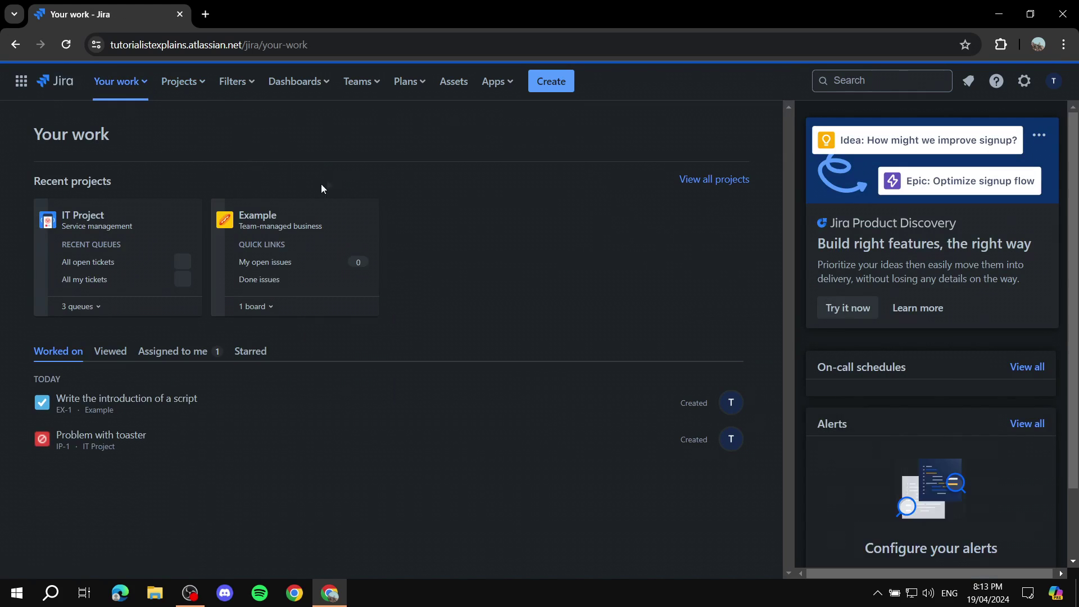